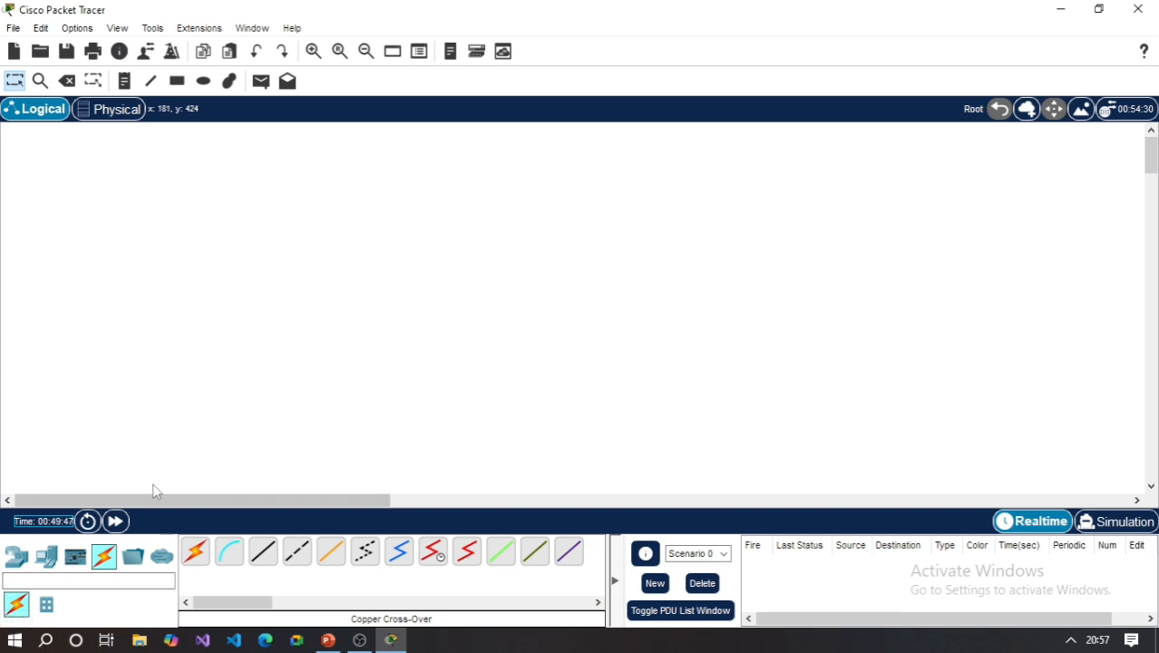
- Place one generic Router-PT in the upper middle of the empty logical workspace
left_click(46, 556)
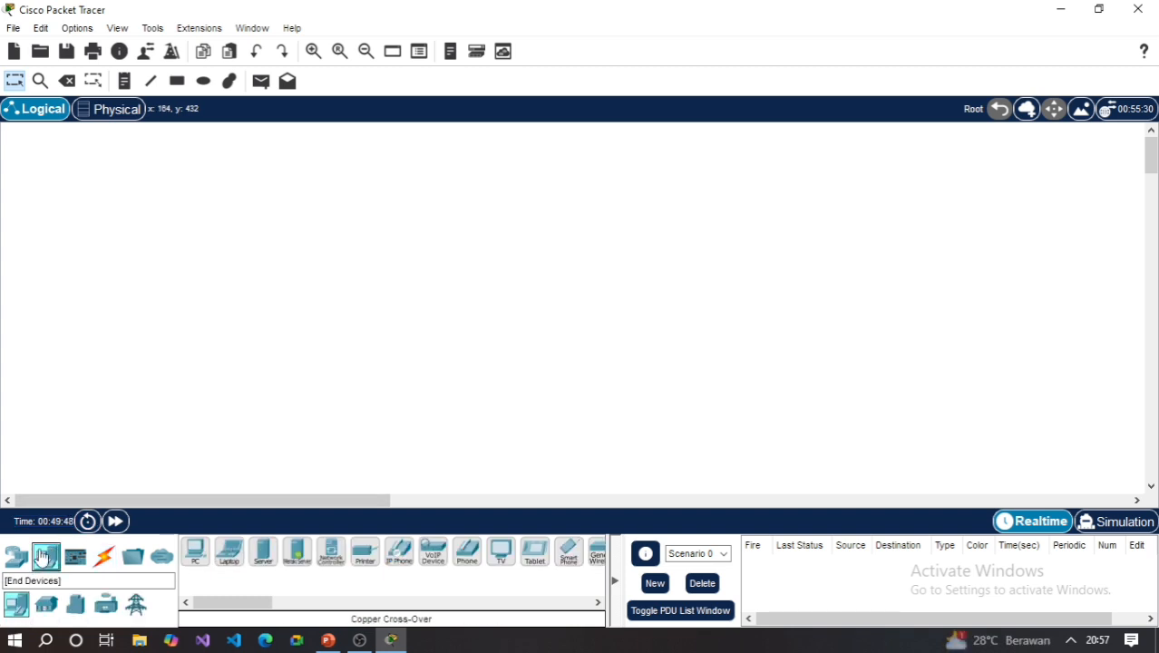
left_click(16, 556)
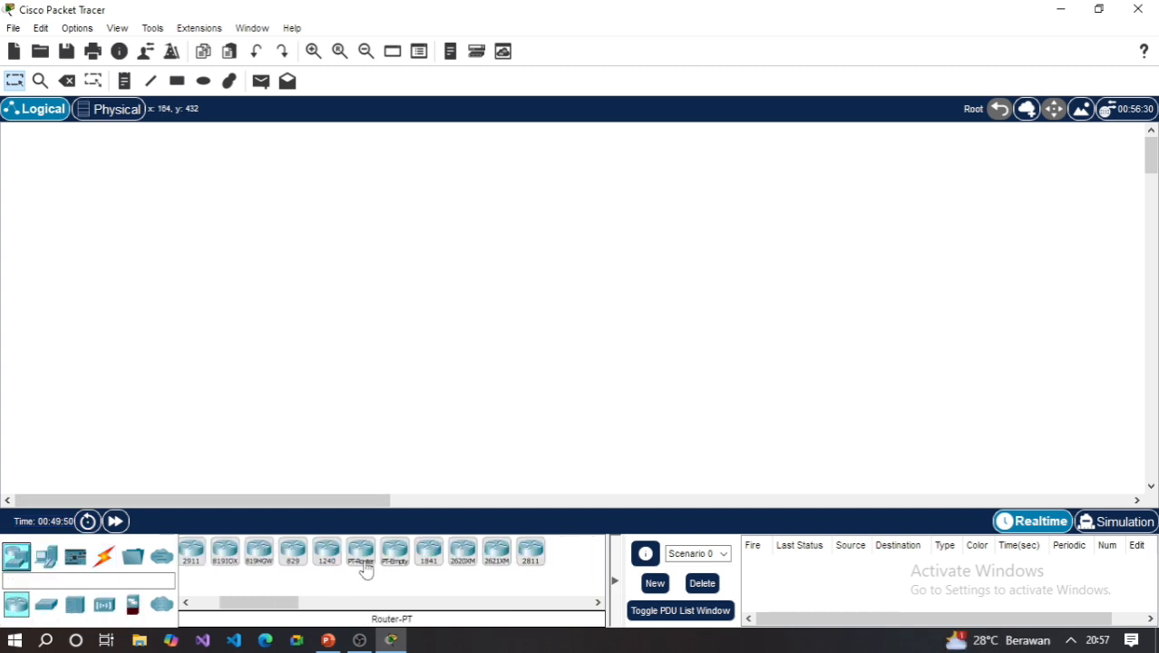
left_click(361, 553)
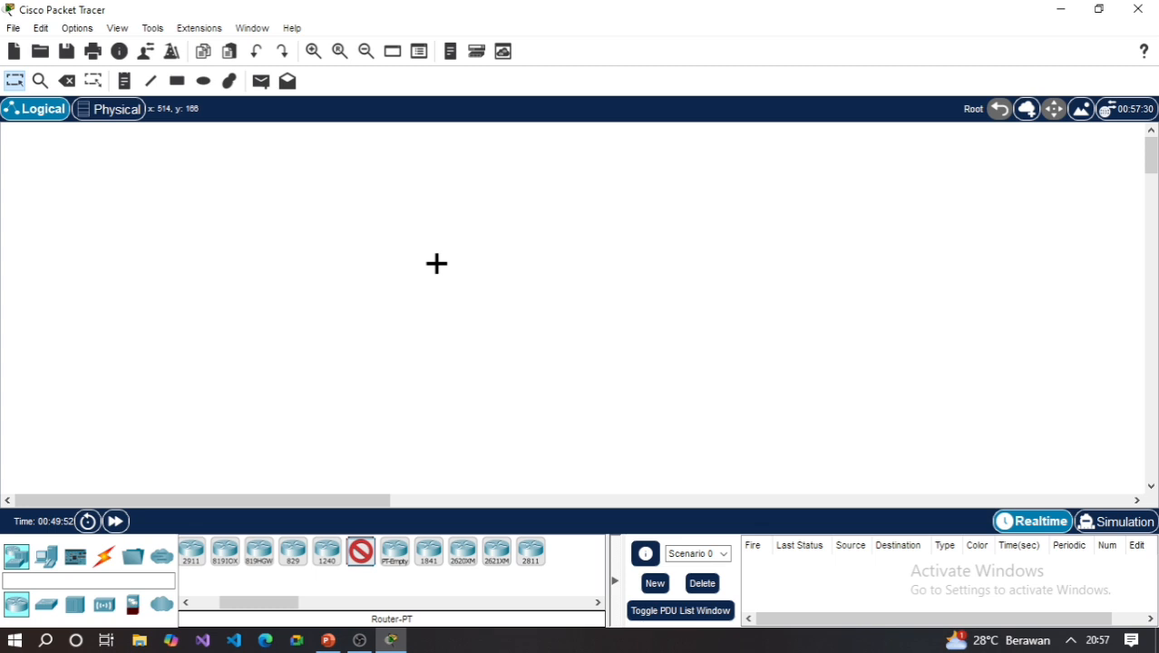
left_click(437, 252)
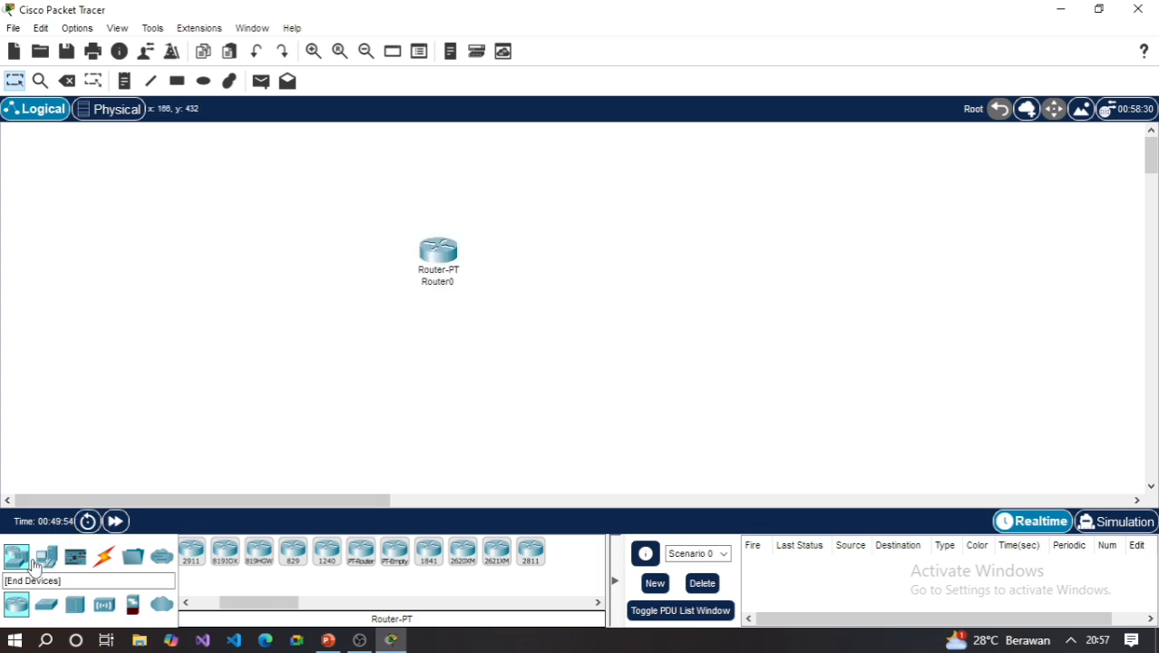
- Add two generic Switch-PT switches below the router, one to its lower left and one beneath it
left_click(46, 604)
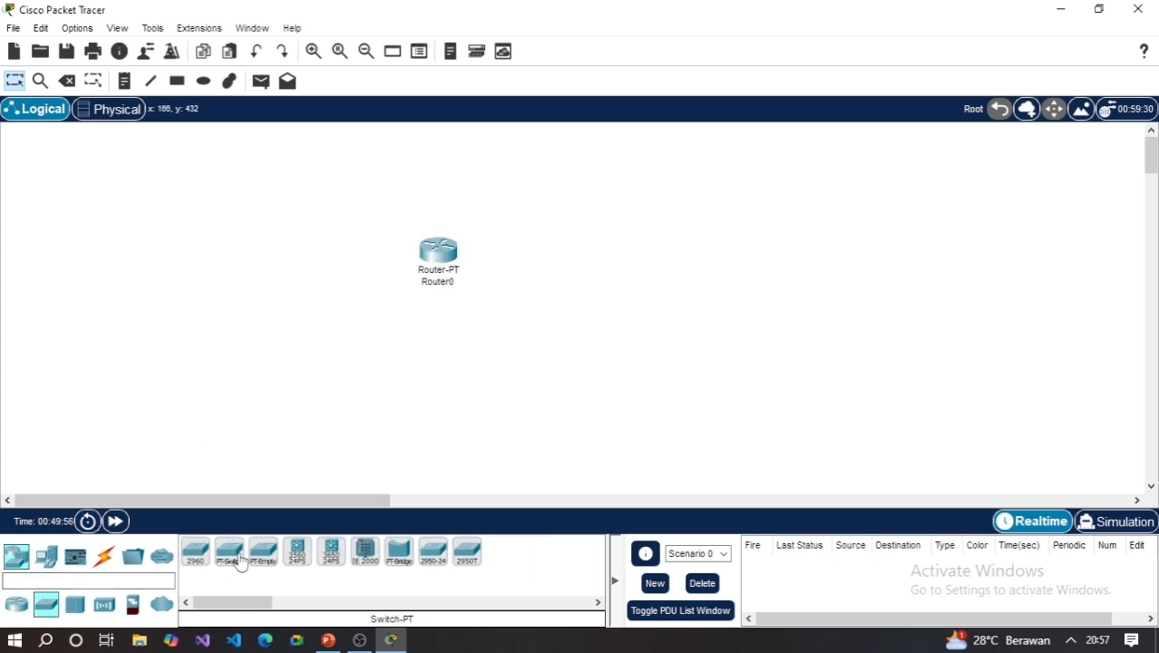
left_click(239, 559)
left_click(287, 364)
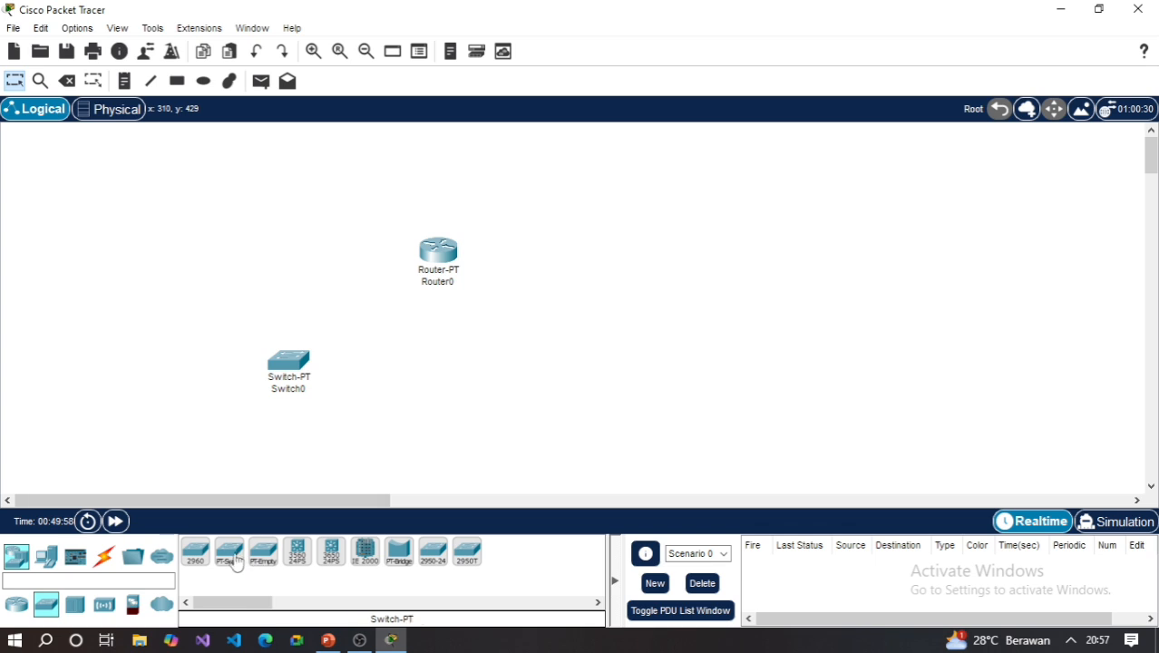
left_click(234, 560)
left_click(416, 371)
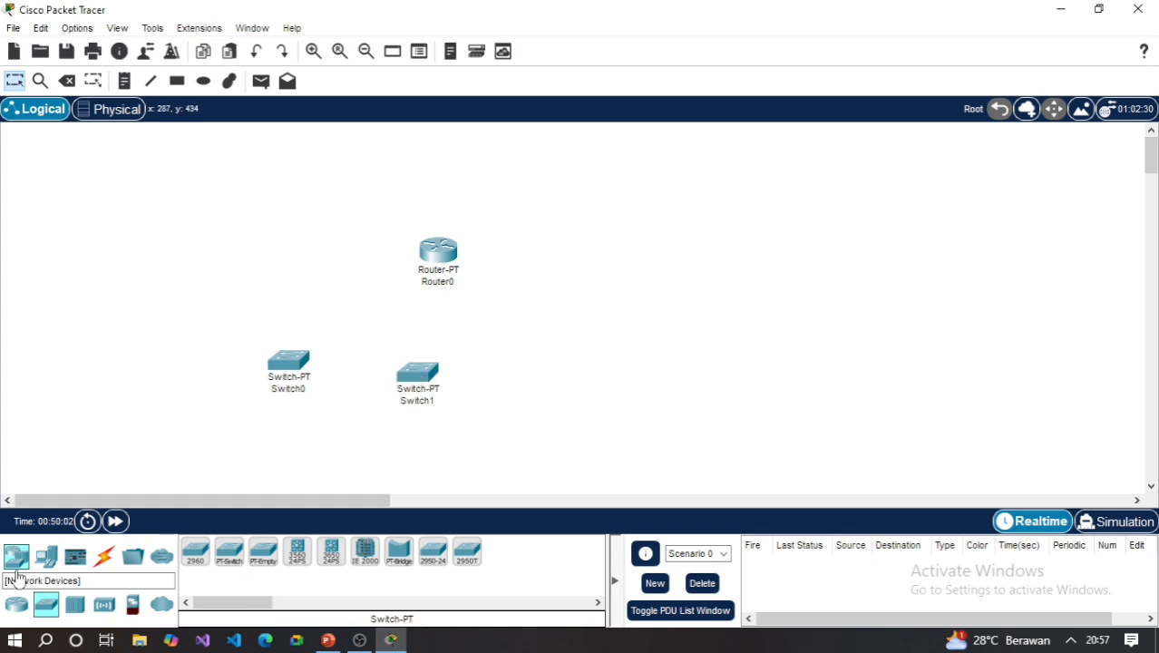
- Add four PC-PT computers in a row below the switches, two on the left side and two on the right
left_click(46, 554)
left_click(194, 556)
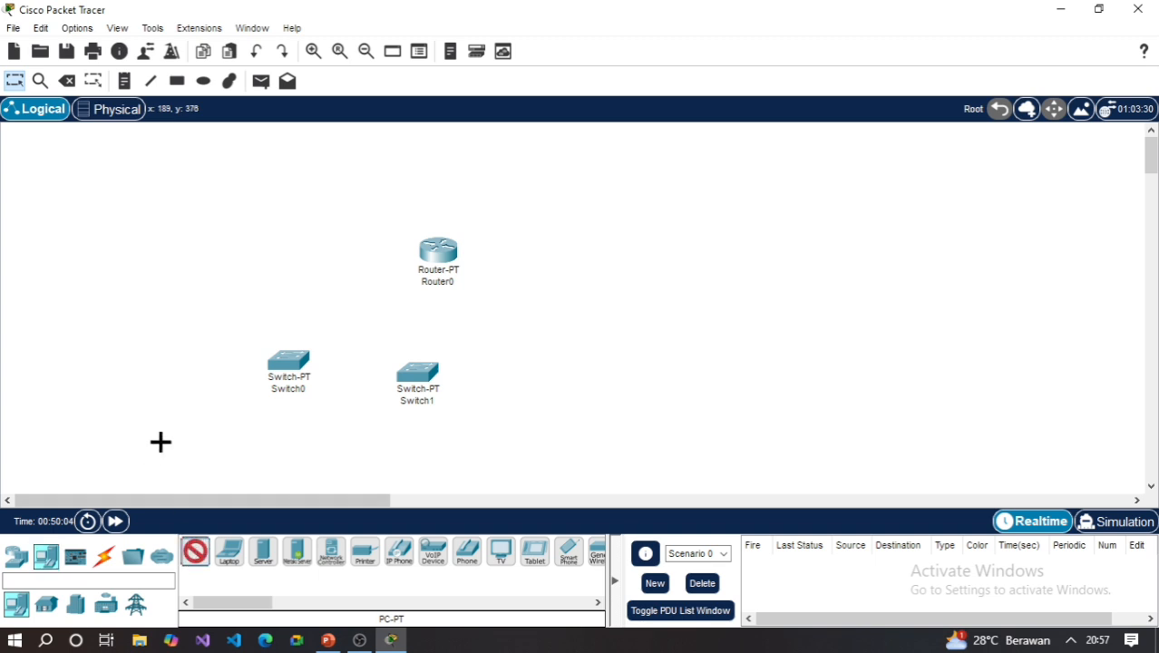
left_click(160, 441)
left_click(195, 551)
left_click(283, 429)
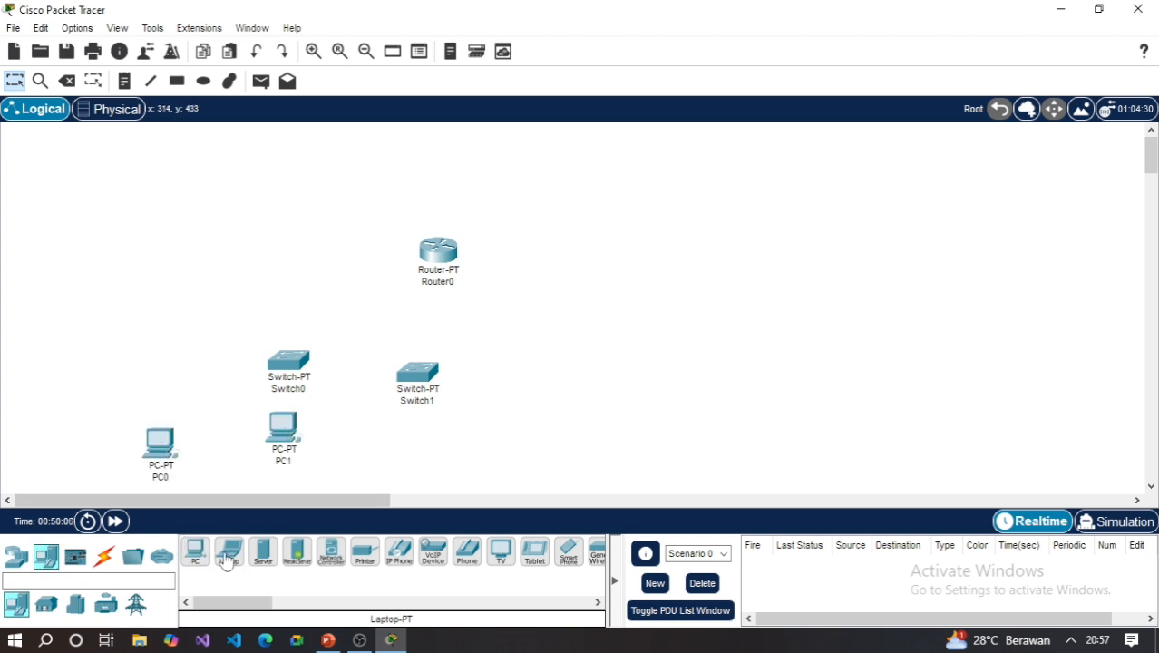
left_click(194, 553)
left_click(502, 437)
left_click(194, 553)
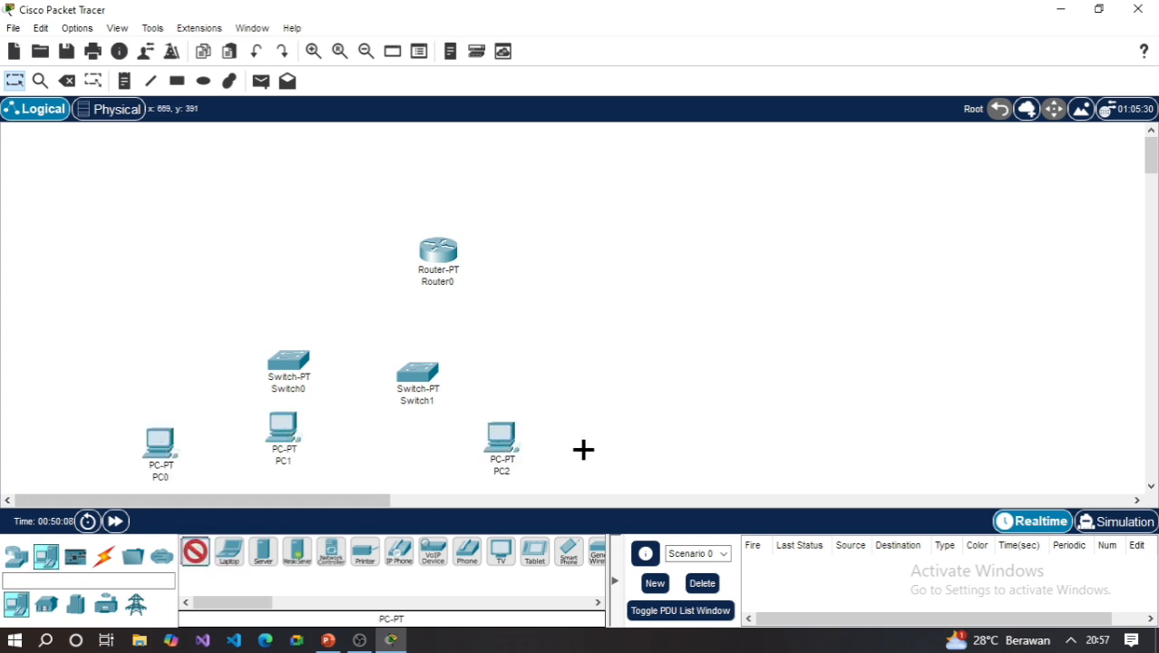
left_click(582, 447)
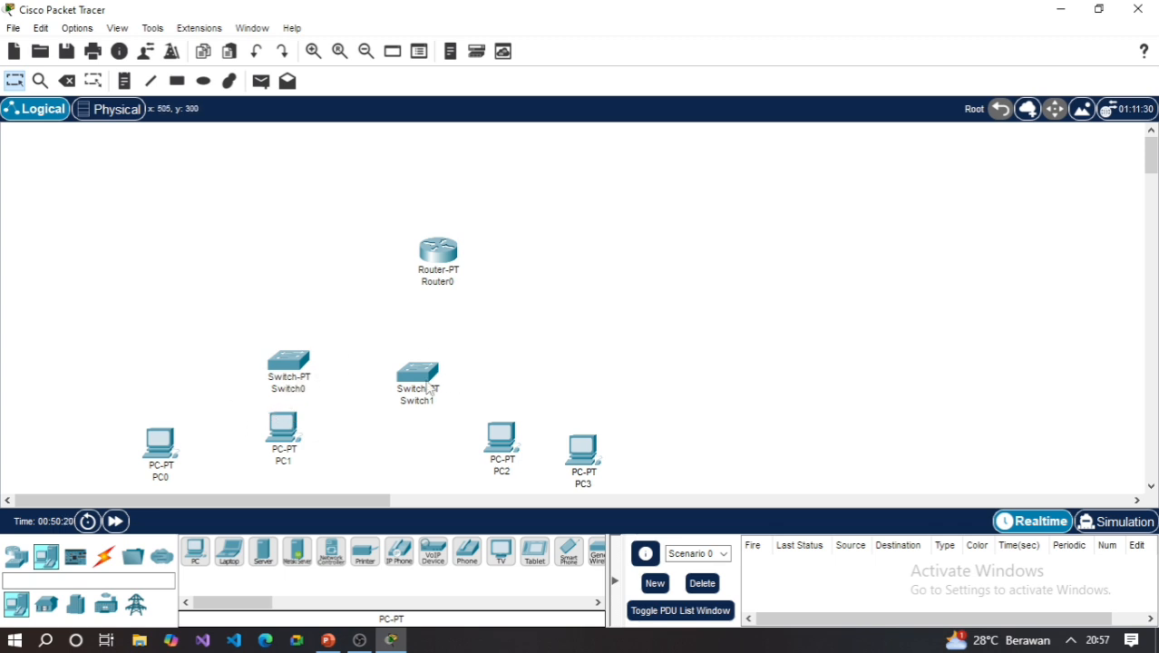
- Move Switch1 to the right of the router and spread PC2 and PC3 out beneath it
left_click_drag(430, 390, 606, 351)
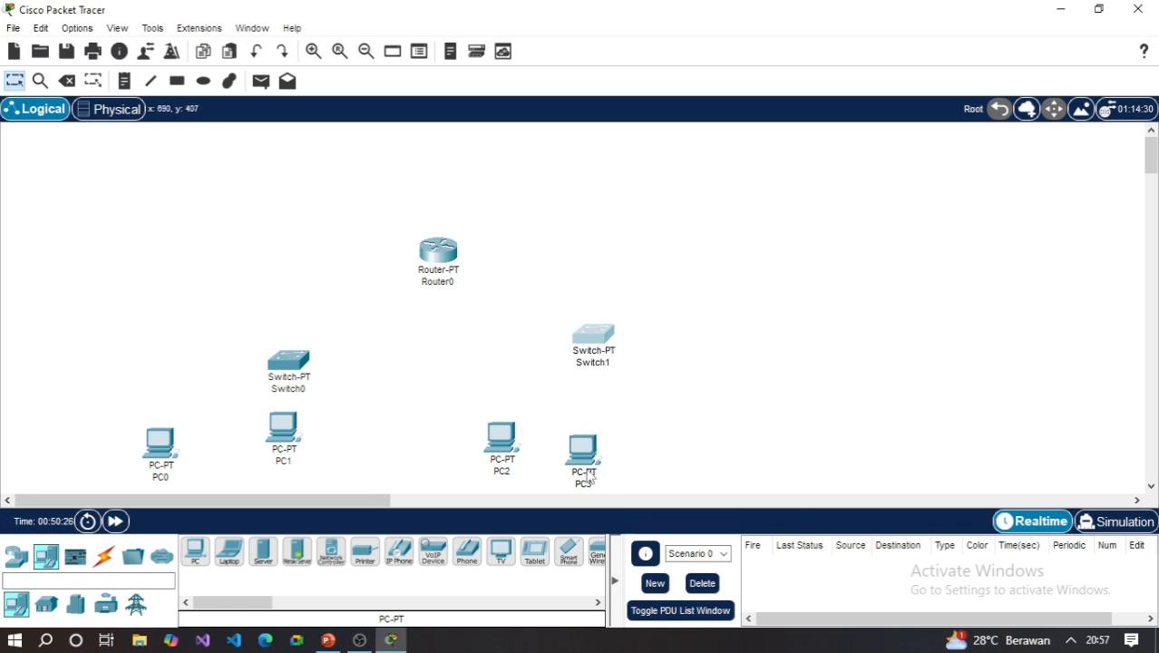
left_click_drag(589, 478, 691, 469)
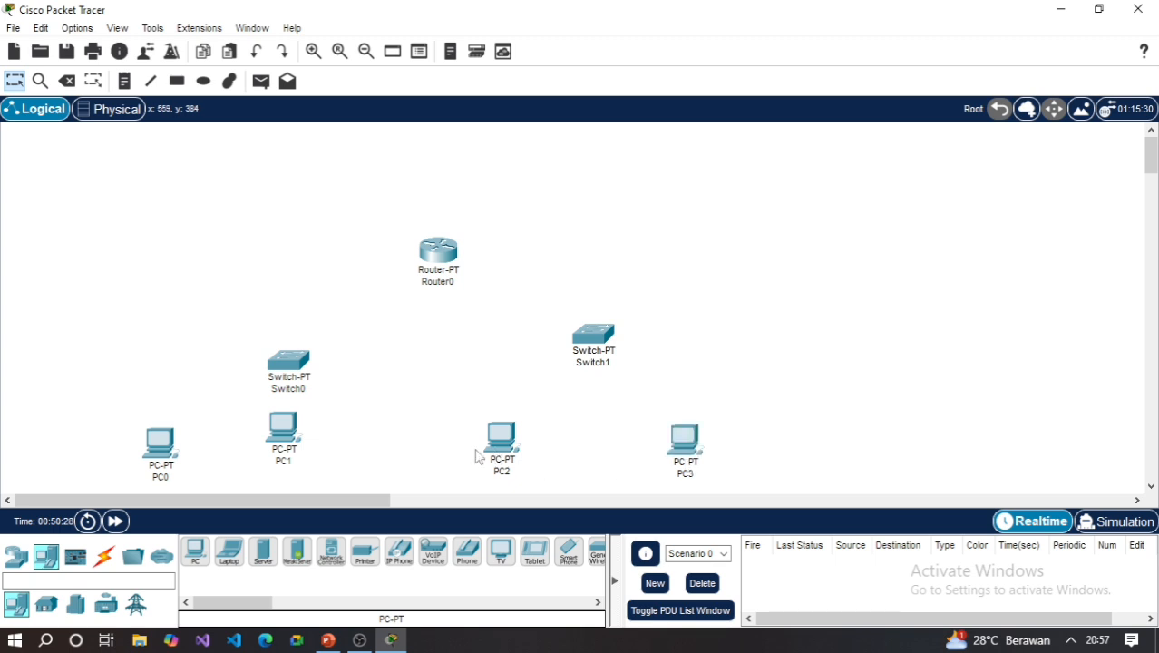
left_click_drag(478, 452, 534, 446)
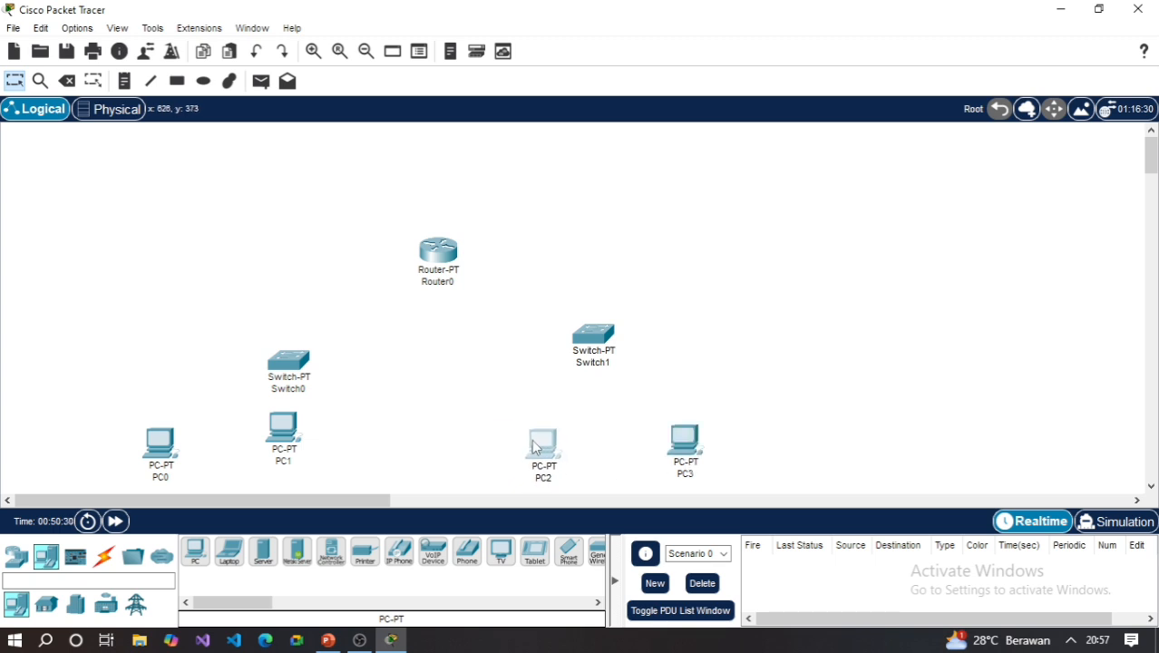
left_click_drag(590, 338, 614, 347)
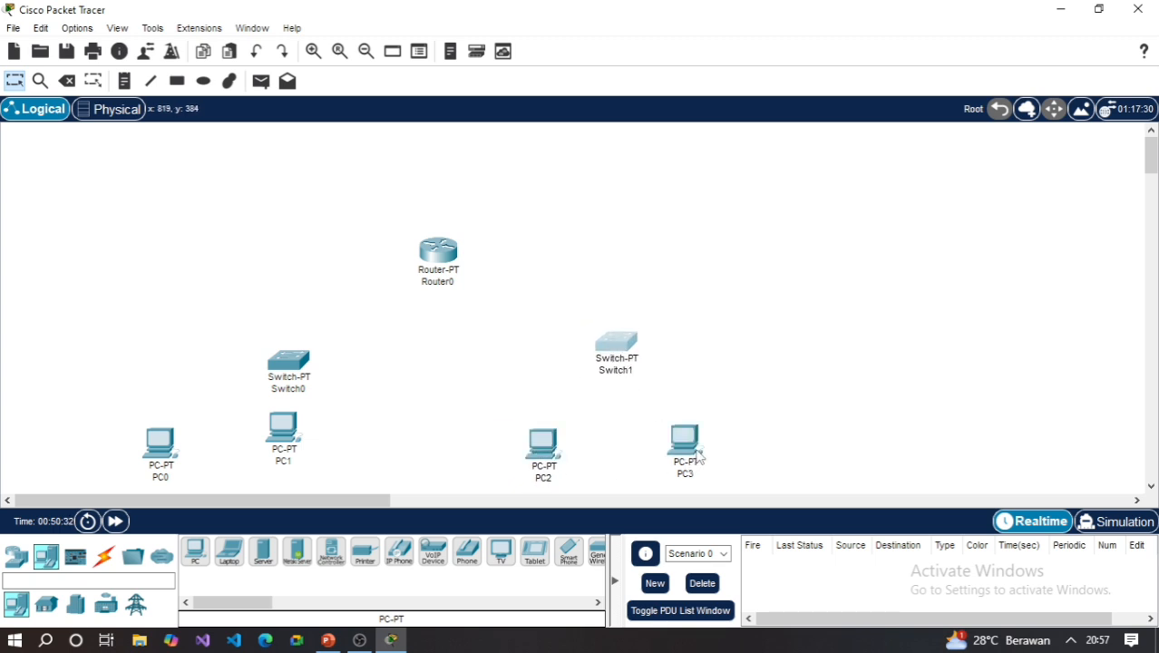
left_click_drag(698, 456, 703, 462)
- Move Router0 up between the two switches and reposition Switch0 centrally above PC0 and PC1
left_click_drag(455, 284, 479, 233)
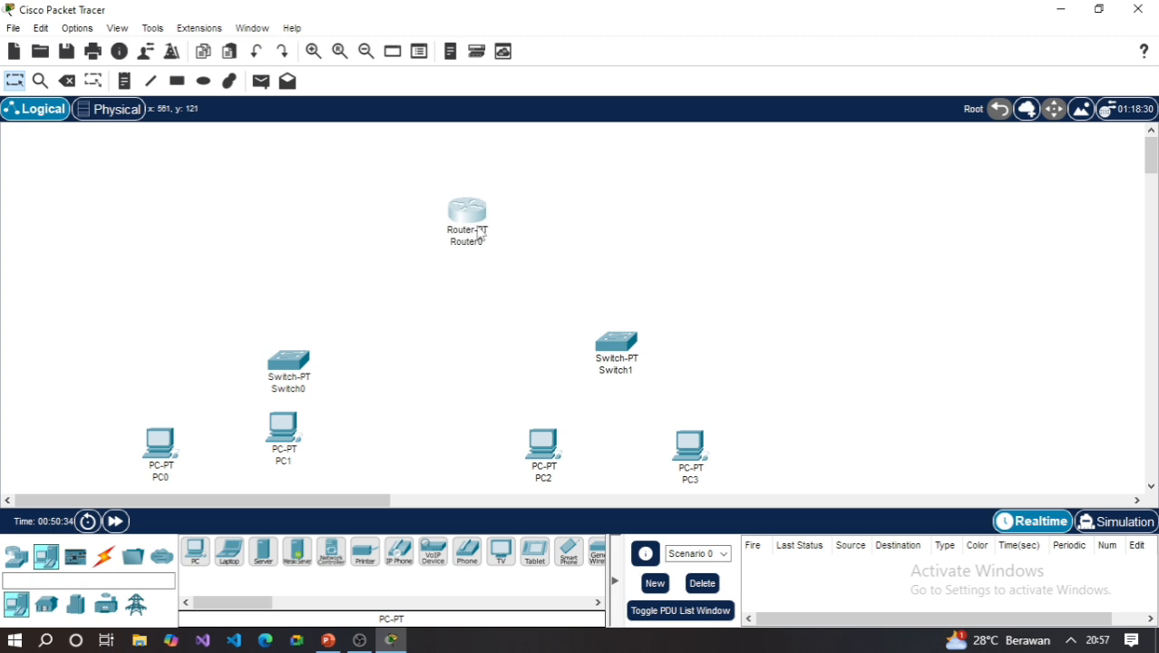
left_click_drag(289, 363, 266, 337)
left_click_drag(283, 426, 331, 440)
mouse_move(161, 456)
left_mouse_down()
mouse_move(189, 454)
mouse_move(178, 454)
left_mouse_up()
left_click_drag(274, 336, 275, 346)
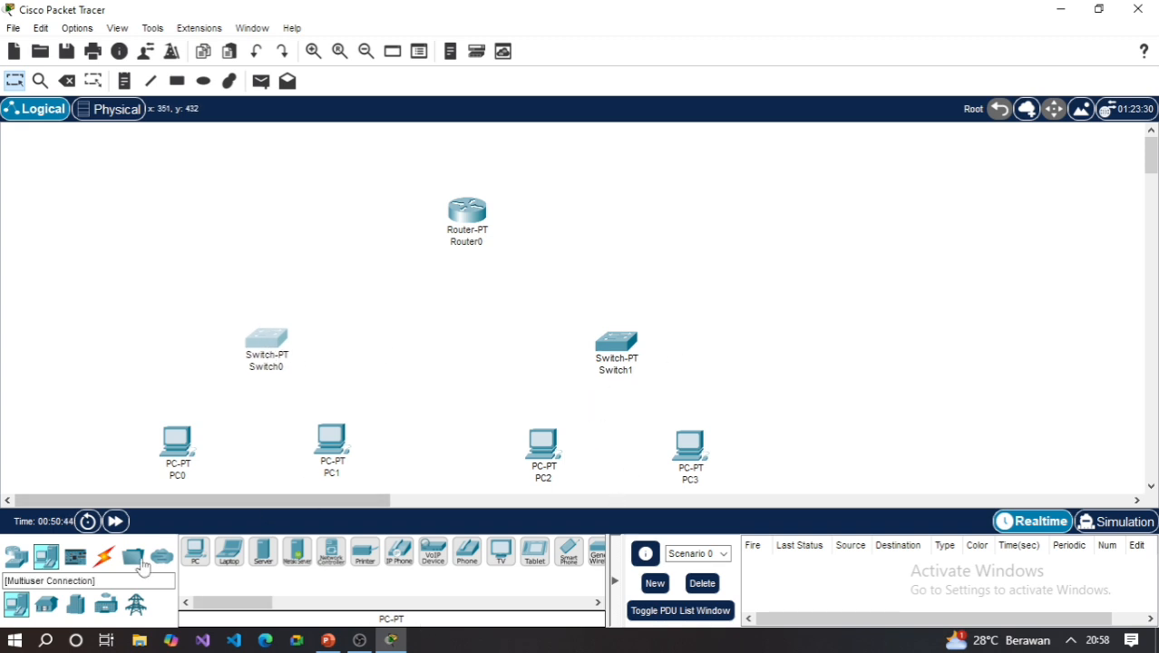
- Connect PC0's FastEthernet0 port to Switch0's FastEthernet0/1 port with a copper straight-through cable
left_click(104, 558)
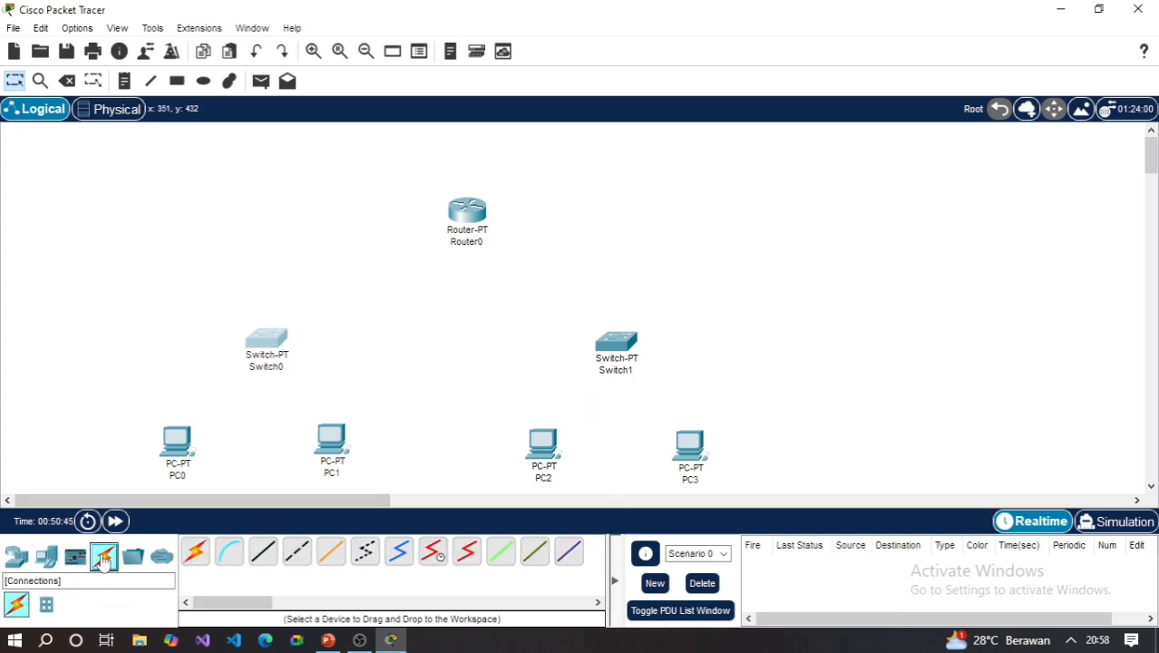
left_click(264, 560)
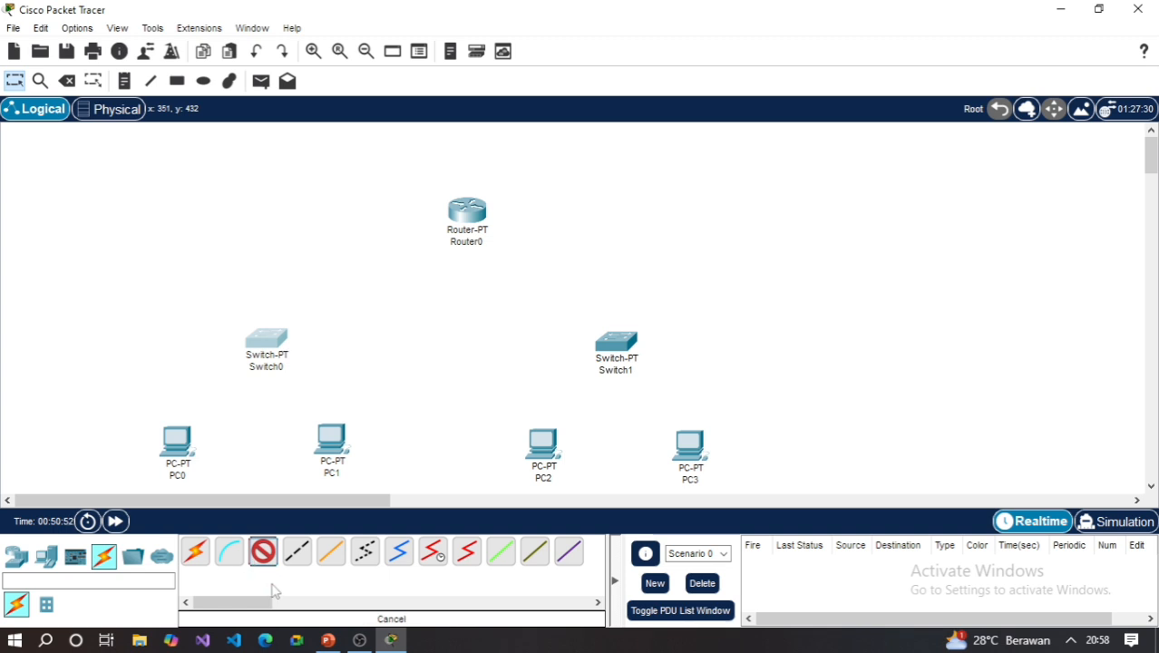
left_click(274, 579)
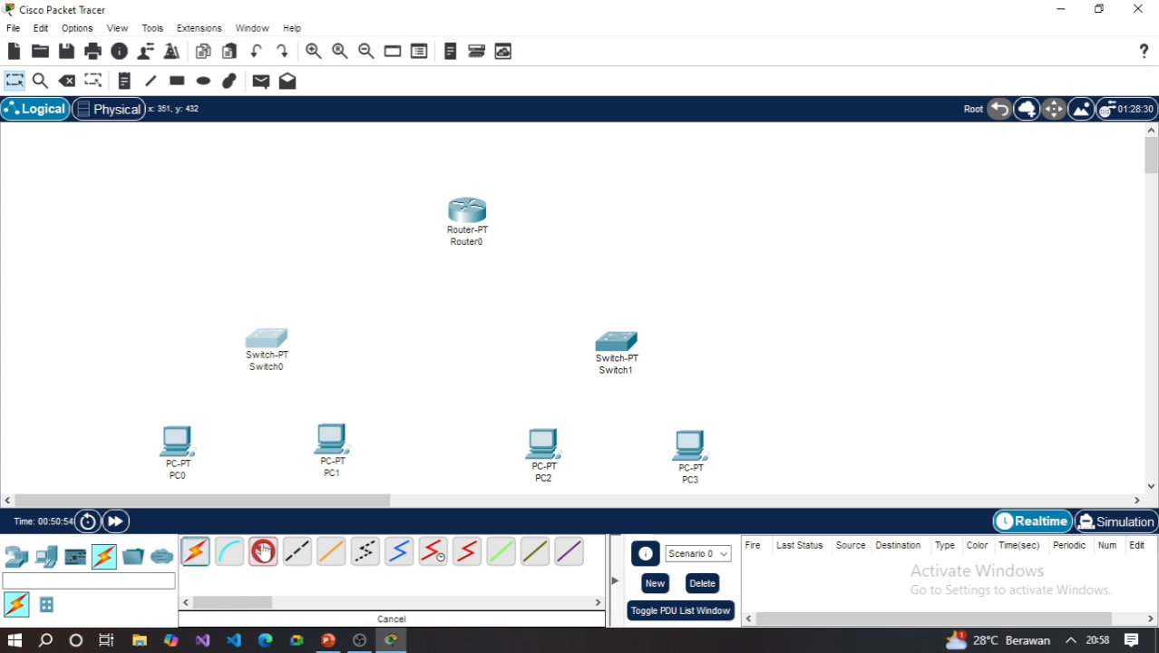
left_click(263, 553)
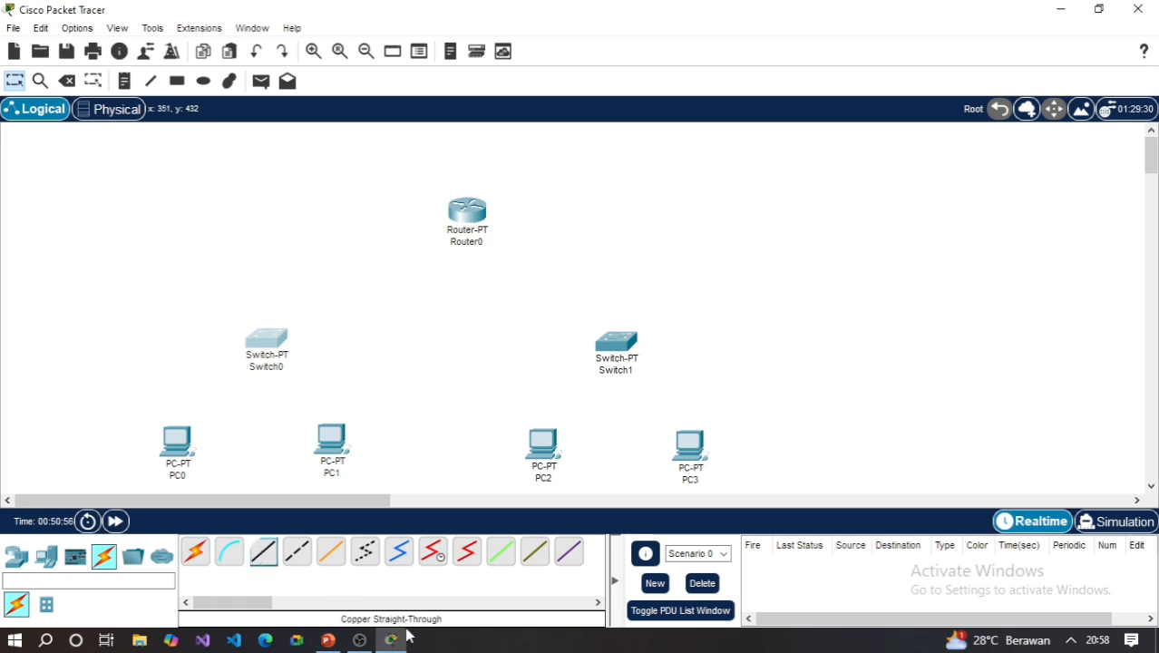
left_click(271, 557)
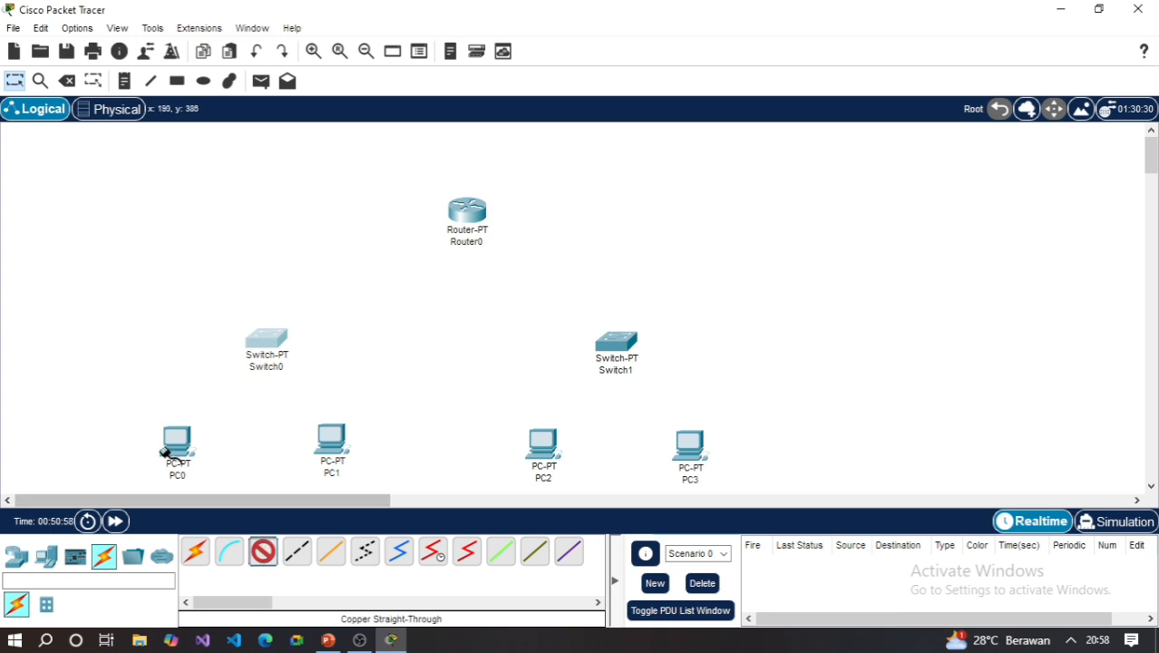
left_click(180, 447)
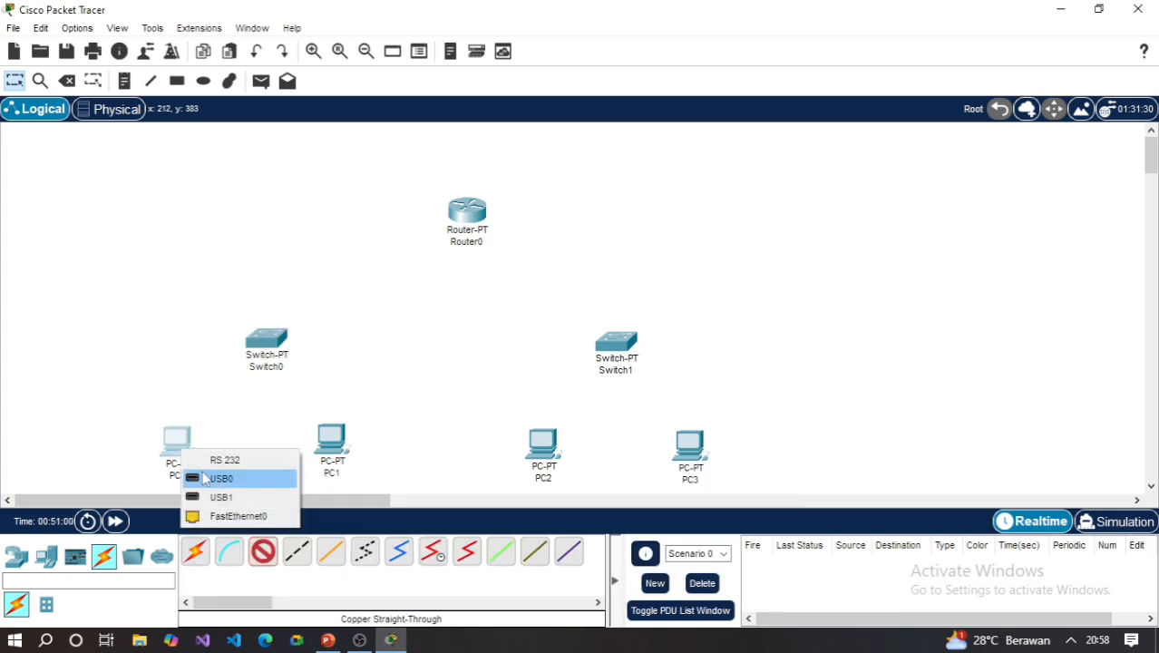
left_click(227, 515)
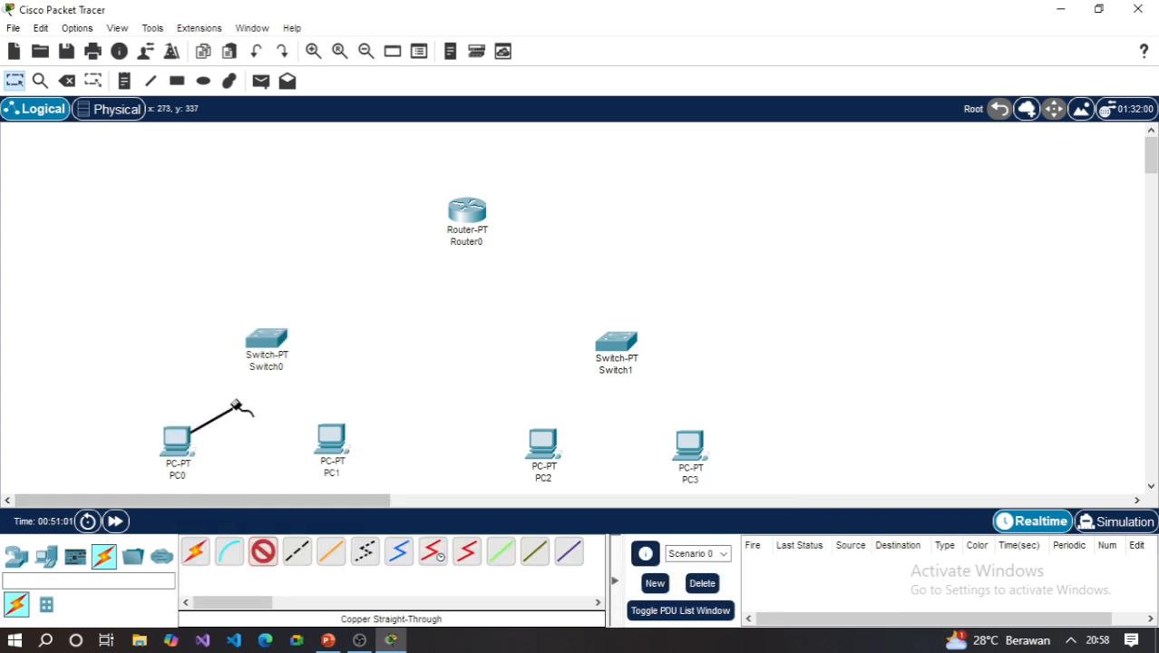
left_click(268, 342)
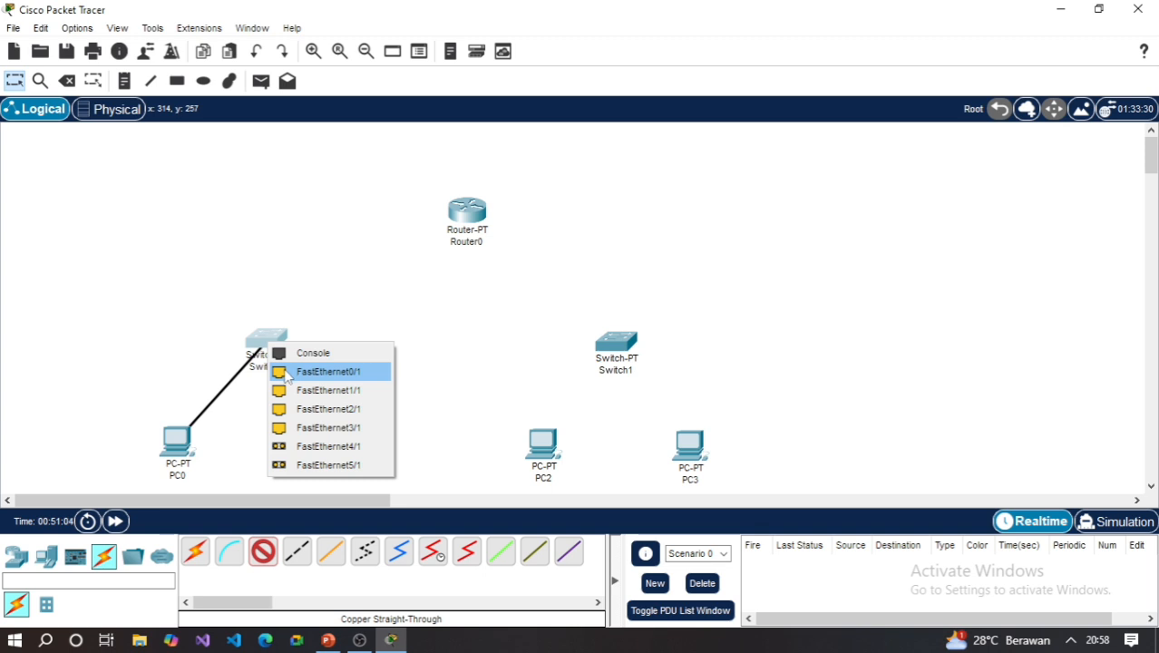
left_click(287, 372)
- Connect PC1's FastEthernet0 port to Switch0's FastEthernet1/1 port with a copper straight-through cable
left_click(263, 551)
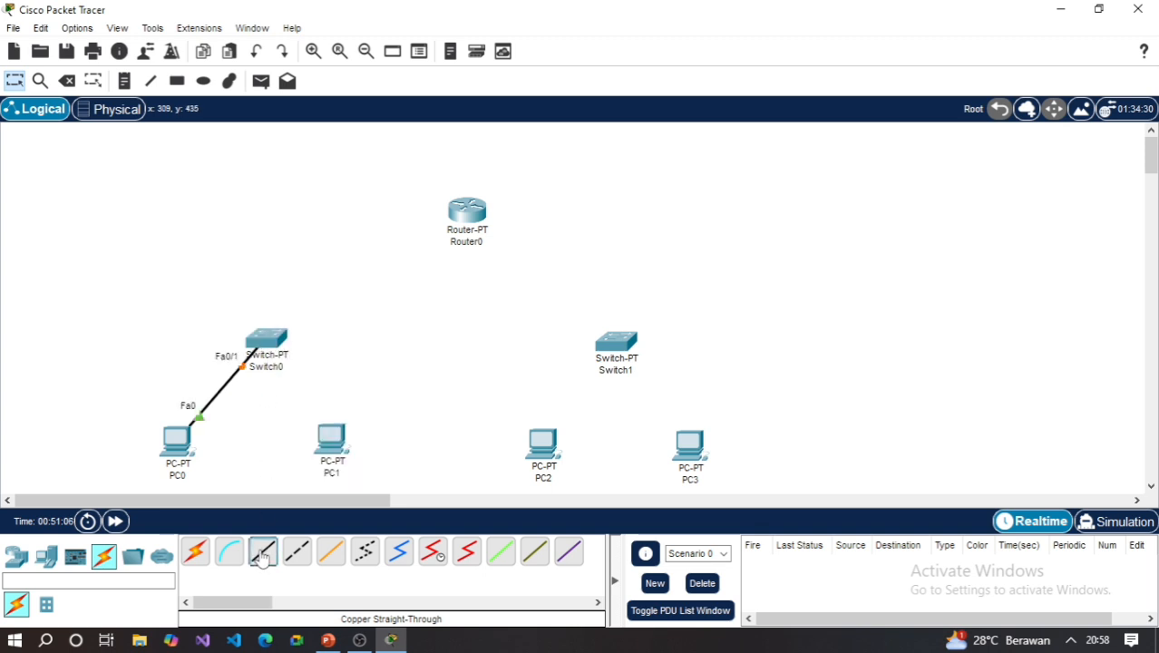
left_click(337, 446)
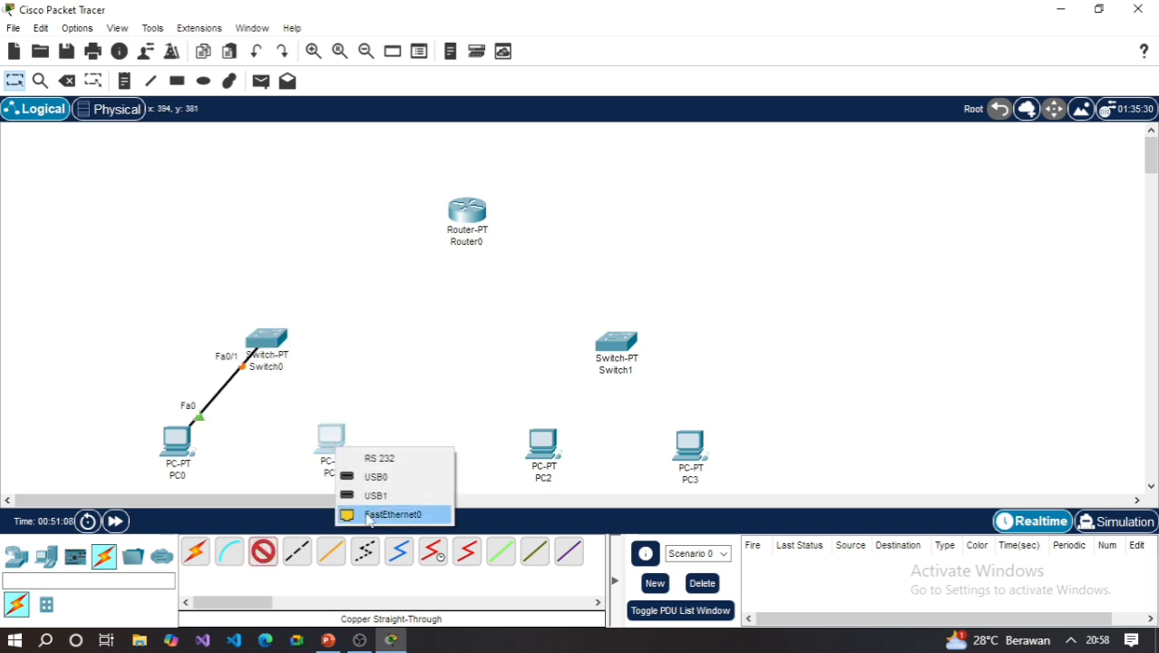
left_click(371, 514)
left_click(272, 343)
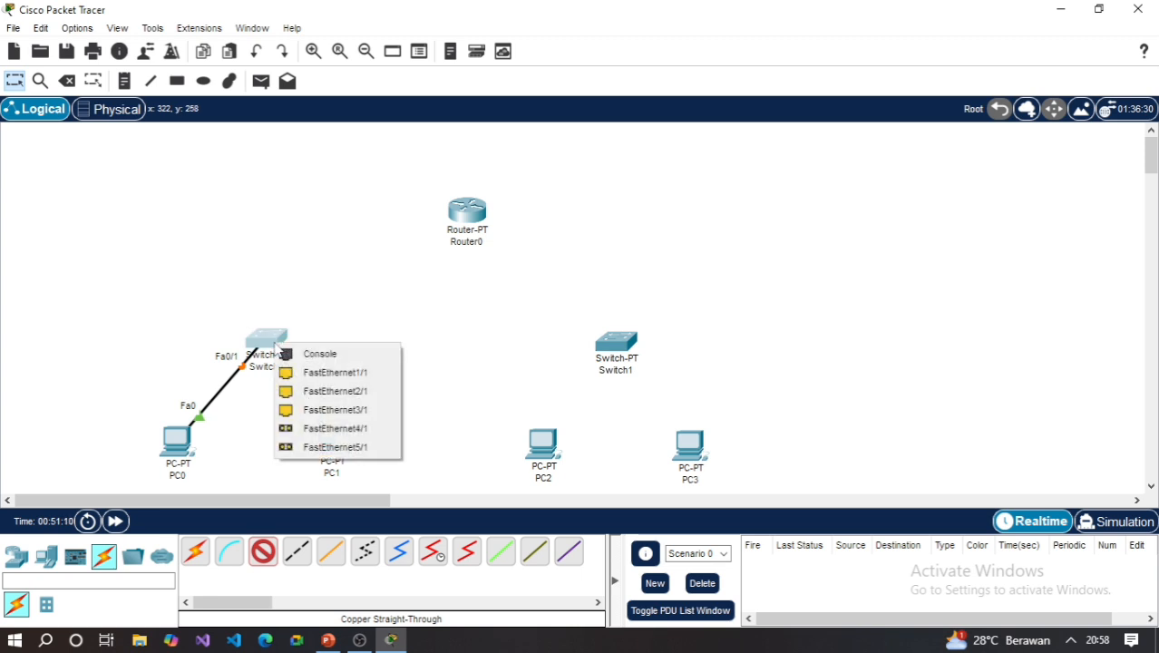
left_click(320, 375)
- Connect PC2's FastEthernet0 port to Switch1's FastEthernet0/1 port with a copper straight-through cable
left_click(263, 551)
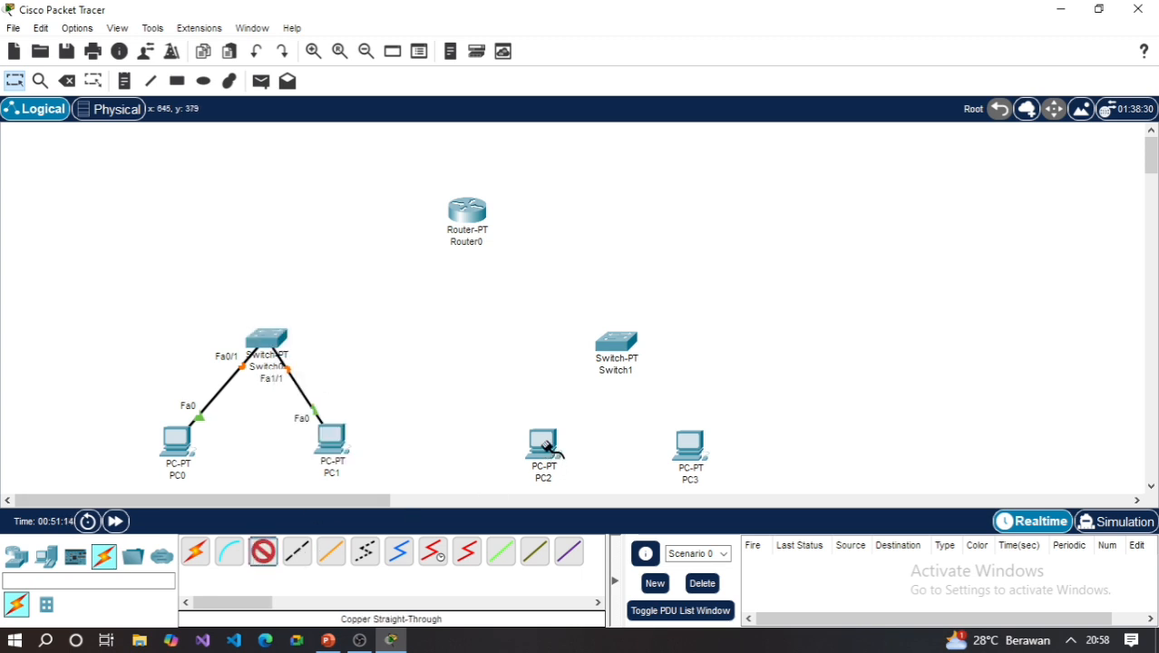
left_click(544, 446)
left_click(594, 510)
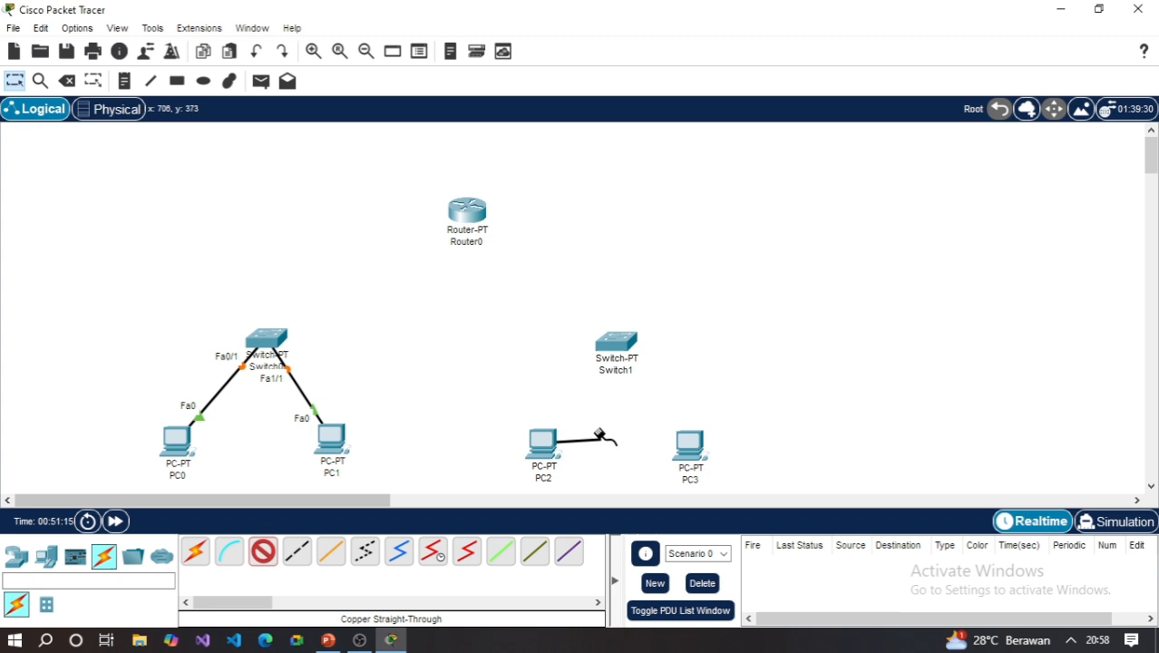
left_click(615, 342)
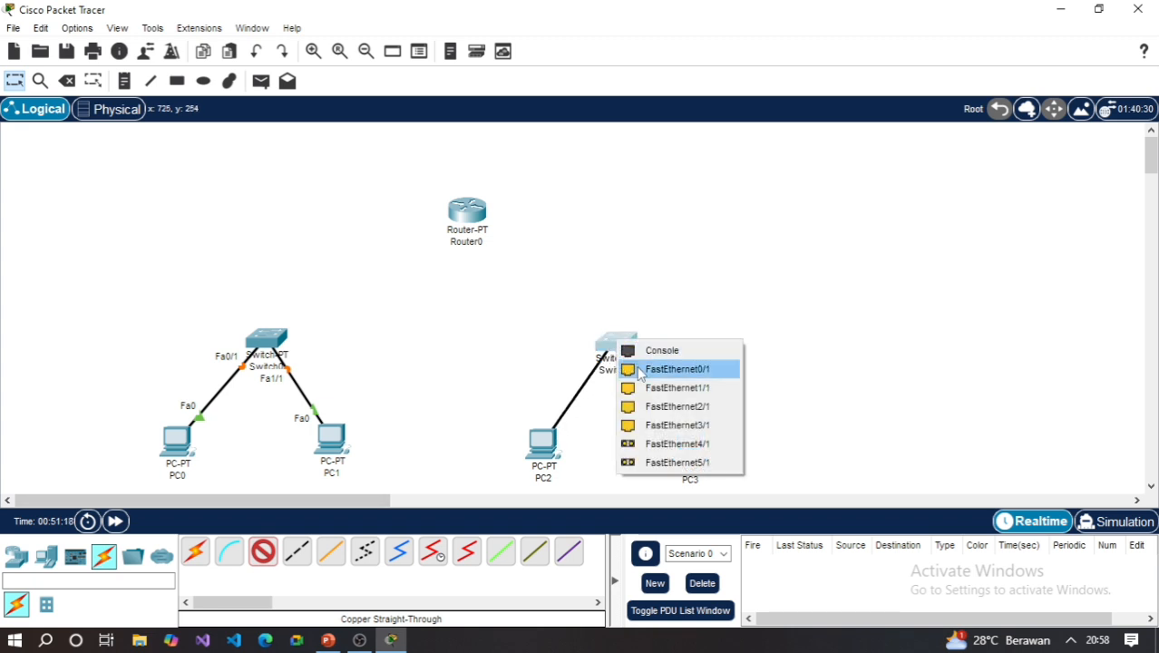
left_click(640, 369)
- Connect PC3's FastEthernet0 port to Switch1's FastEthernet1/1 port with a copper straight-through cable, and shift Switch1 slightly down
left_click(263, 552)
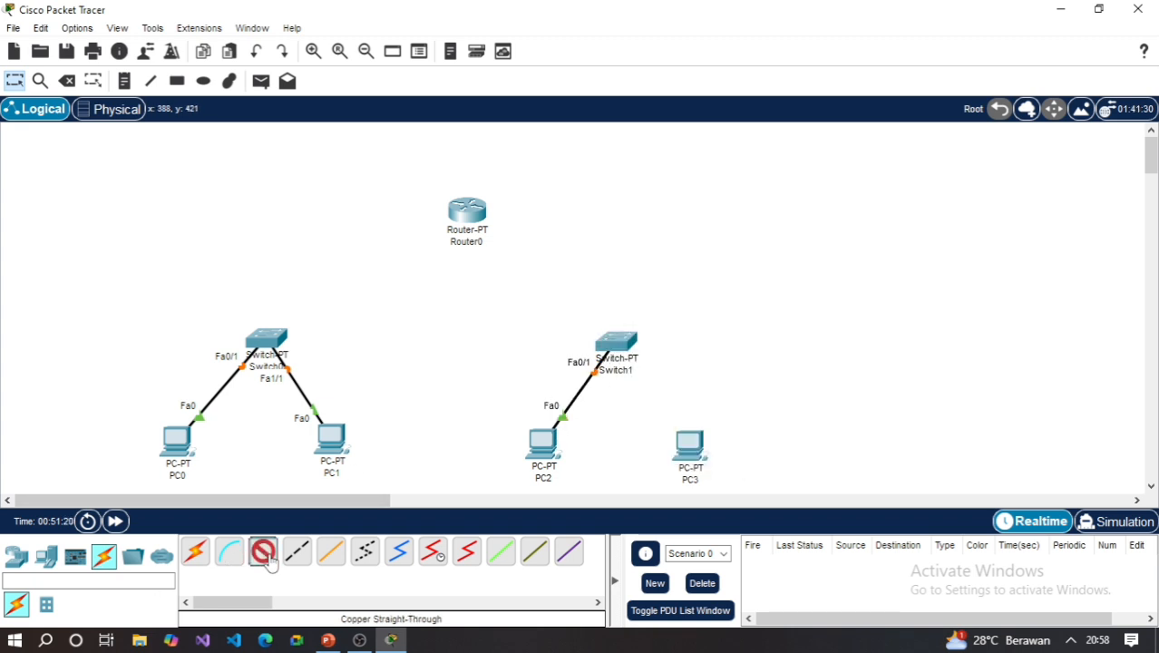
left_click(691, 447)
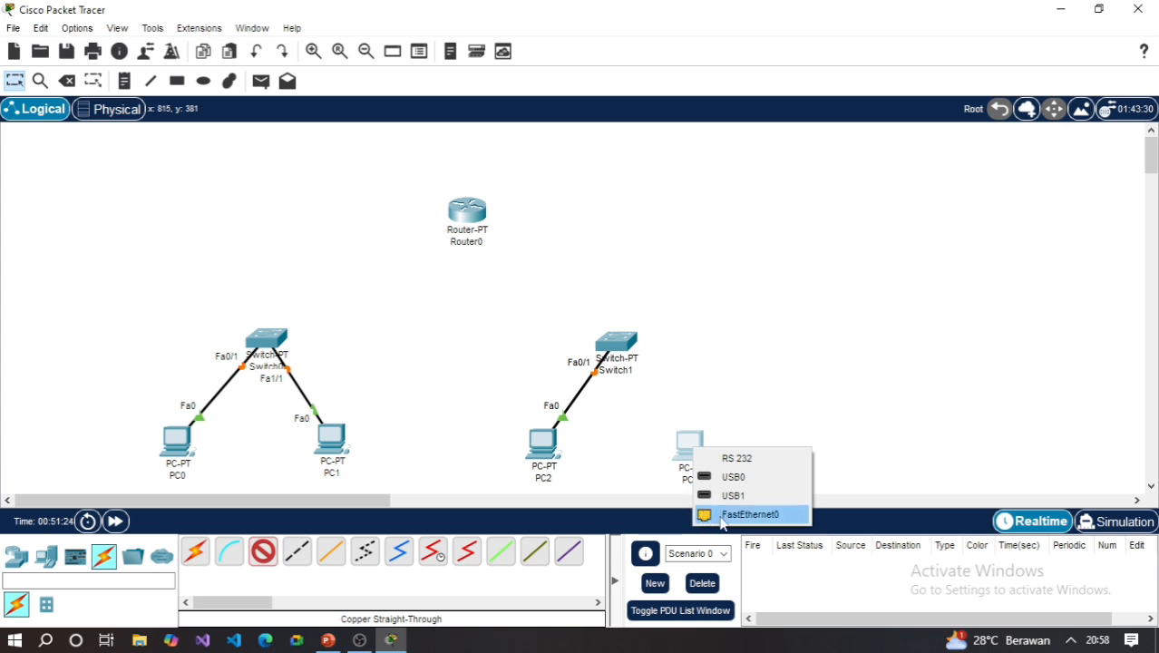
left_click(723, 516)
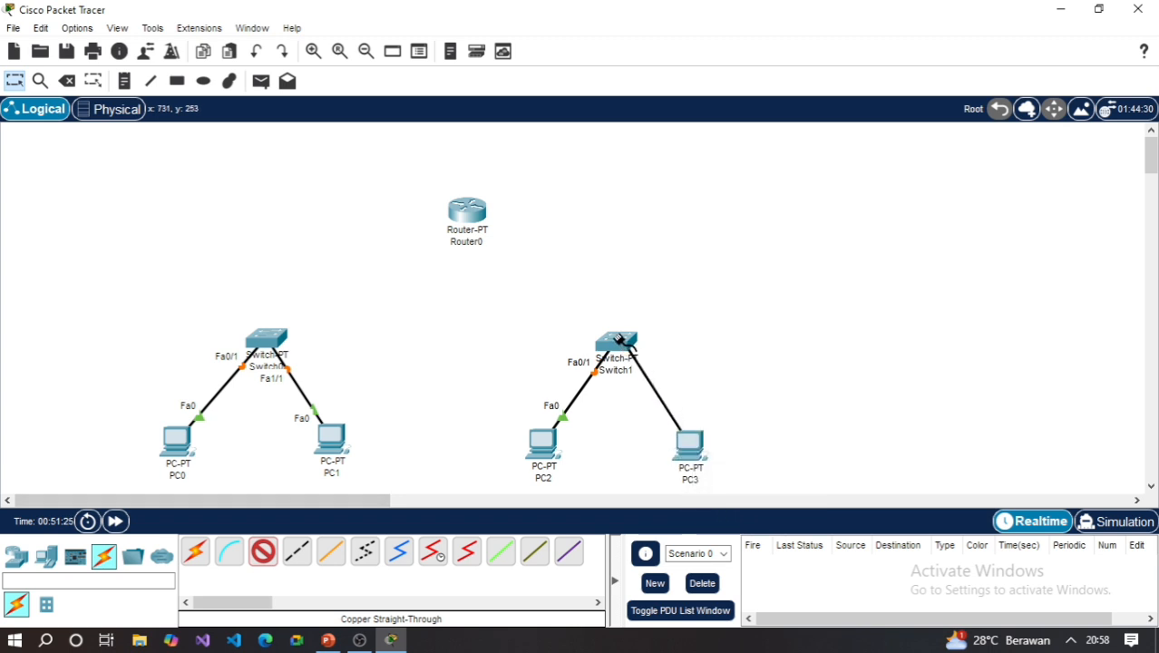
left_click(620, 341)
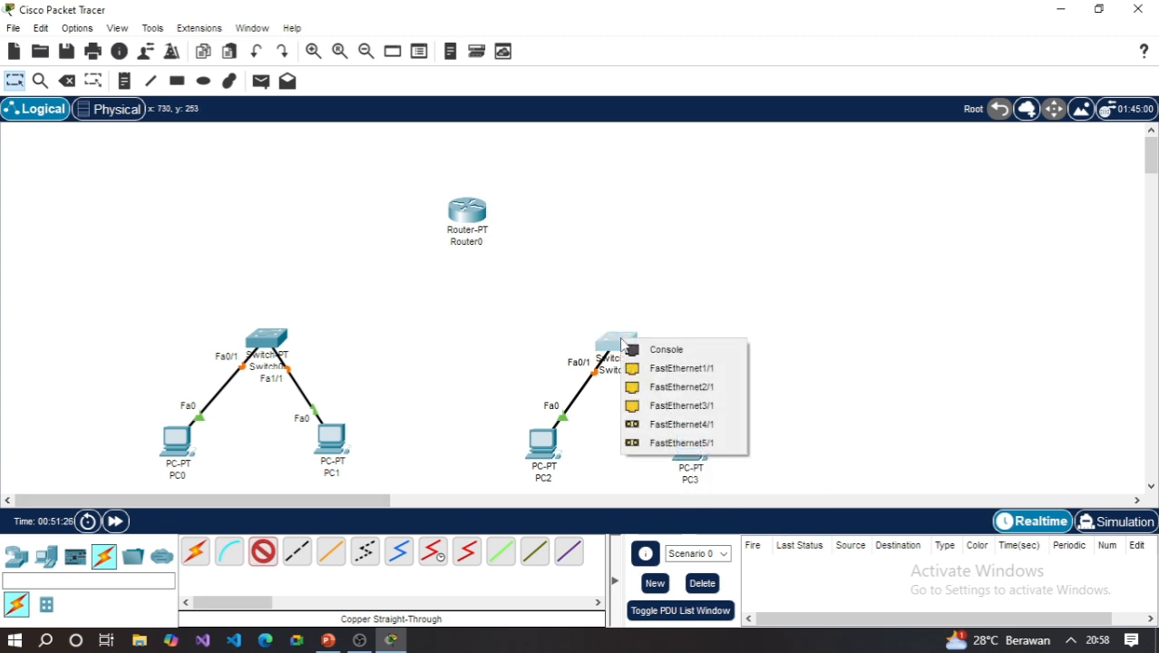
left_click(692, 370)
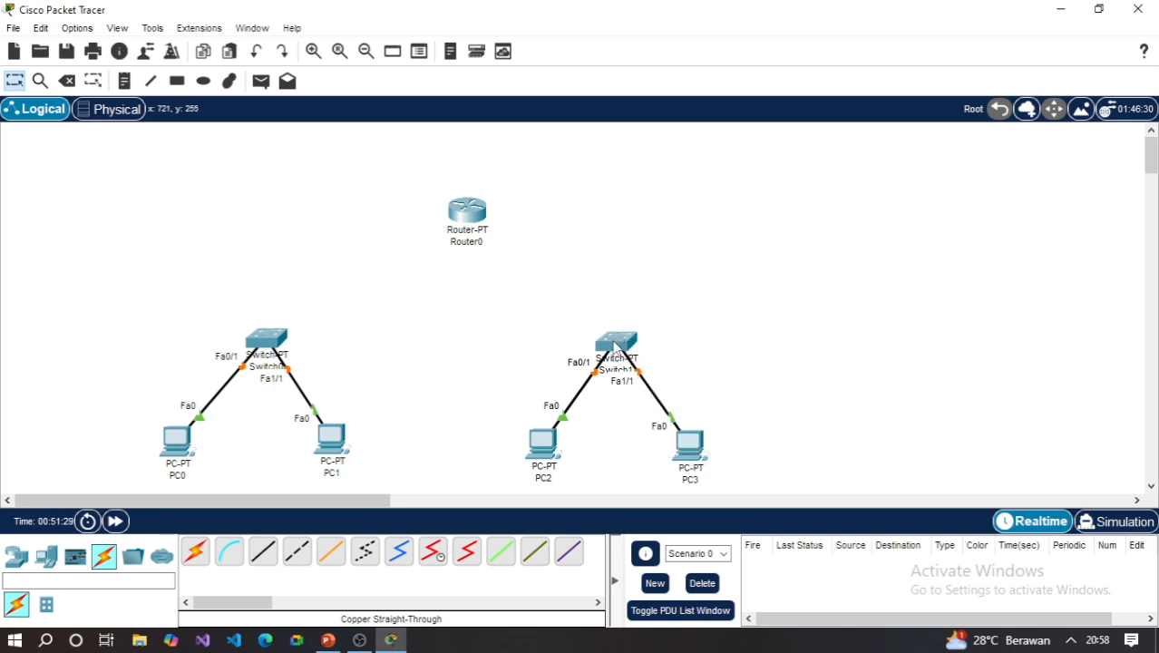
left_click_drag(617, 344, 622, 359)
- Connect Switch0's FastEthernet2/1 port to Router0's FastEthernet0/0 port with a copper straight-through cable
left_click(263, 551)
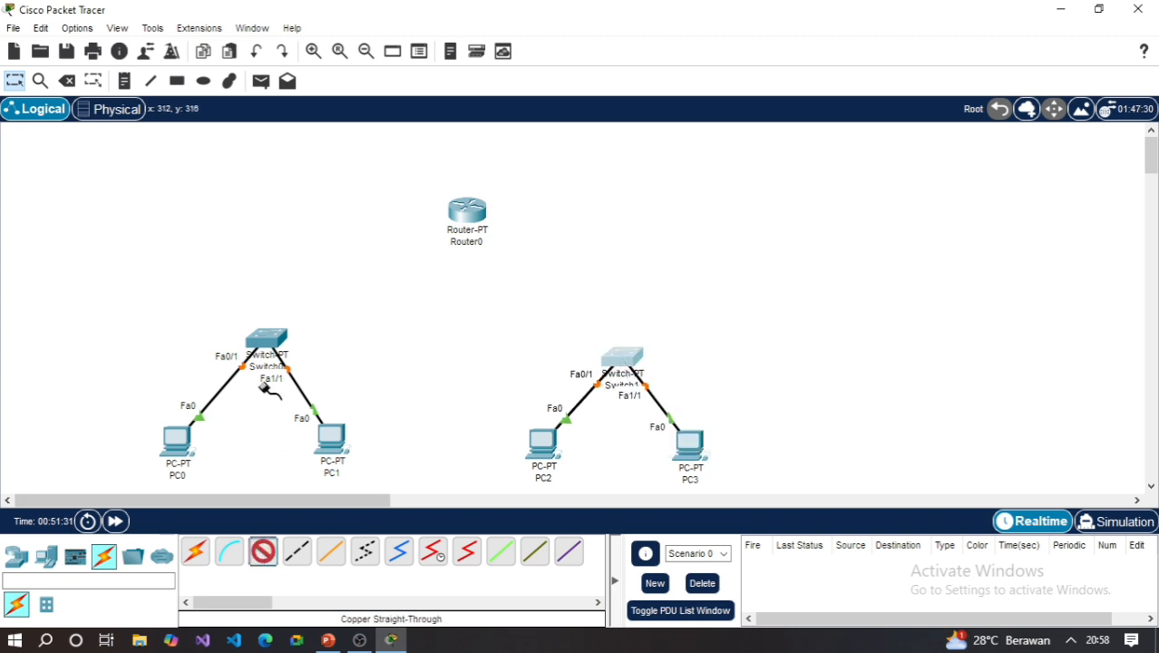
mouse_move(264, 337)
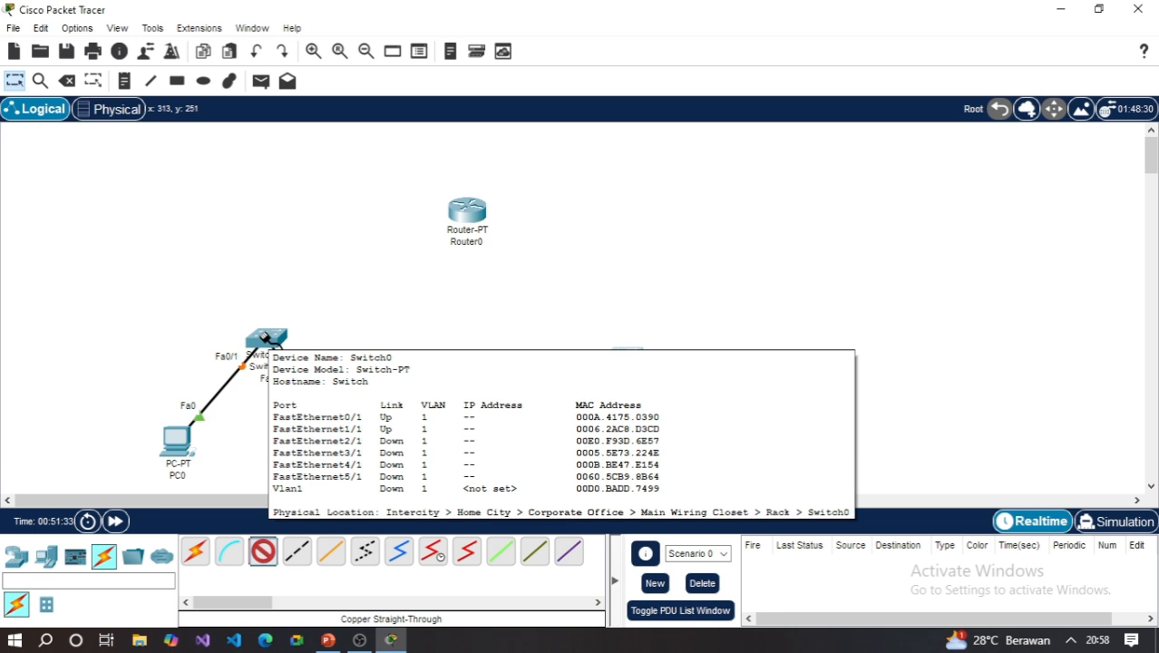
left_click(265, 337)
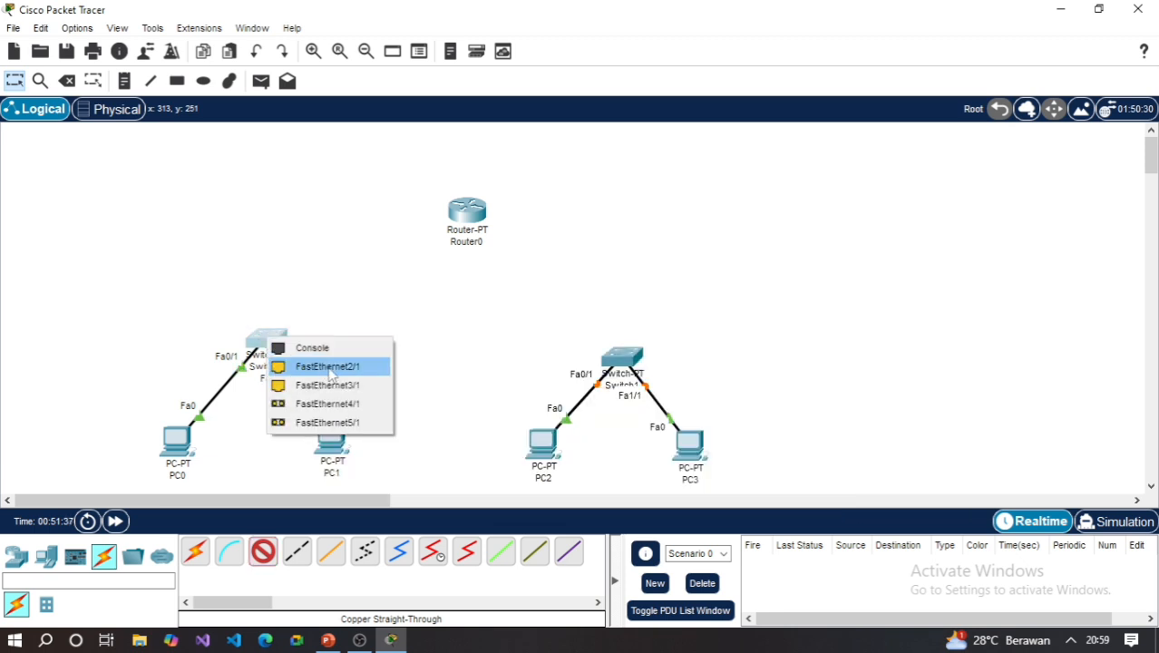
left_click(328, 367)
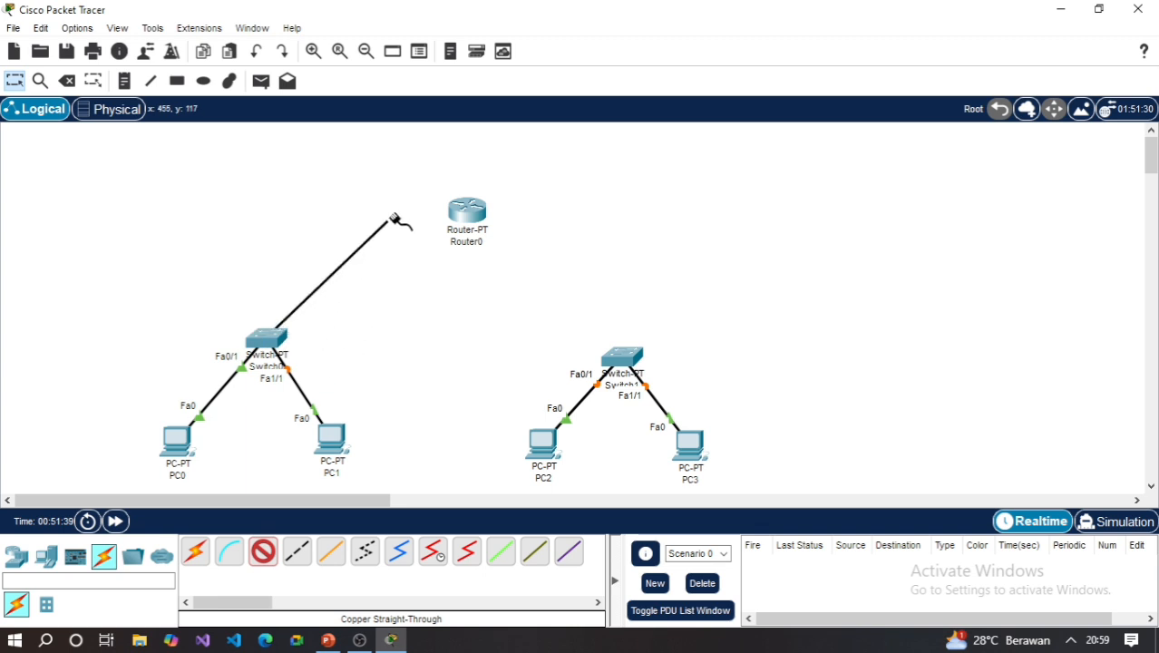
left_click(470, 214)
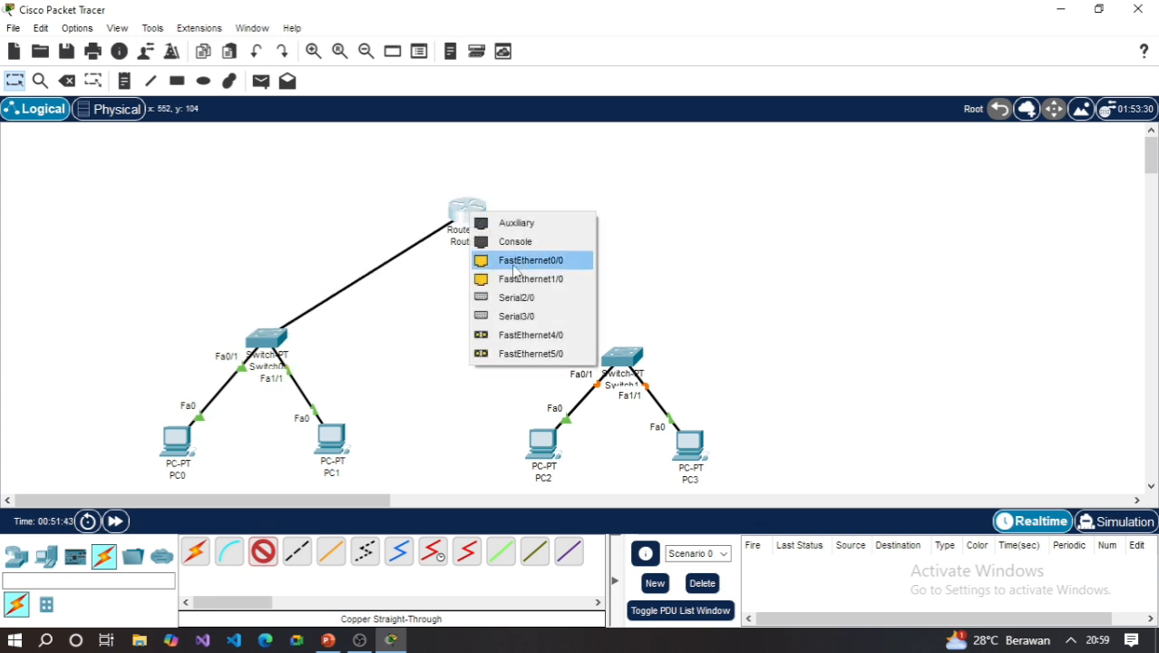
left_click(513, 264)
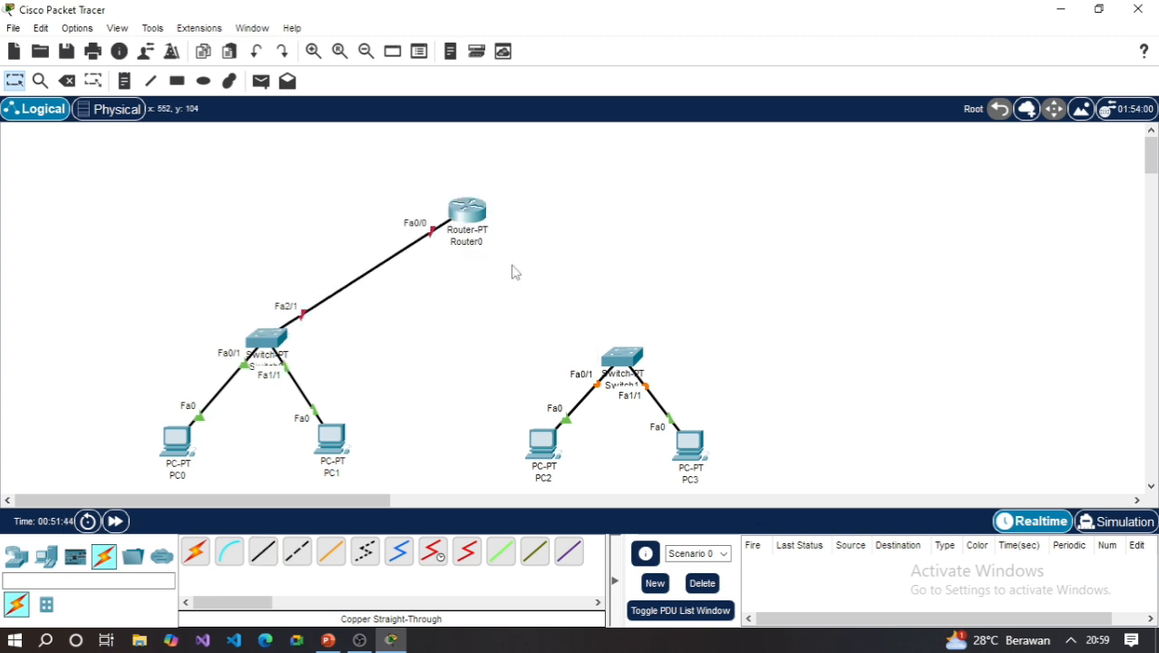
- Connect Switch1's FastEthernet2/1 port to Router0's FastEthernet1/0 port with a copper straight-through cable
left_click(263, 560)
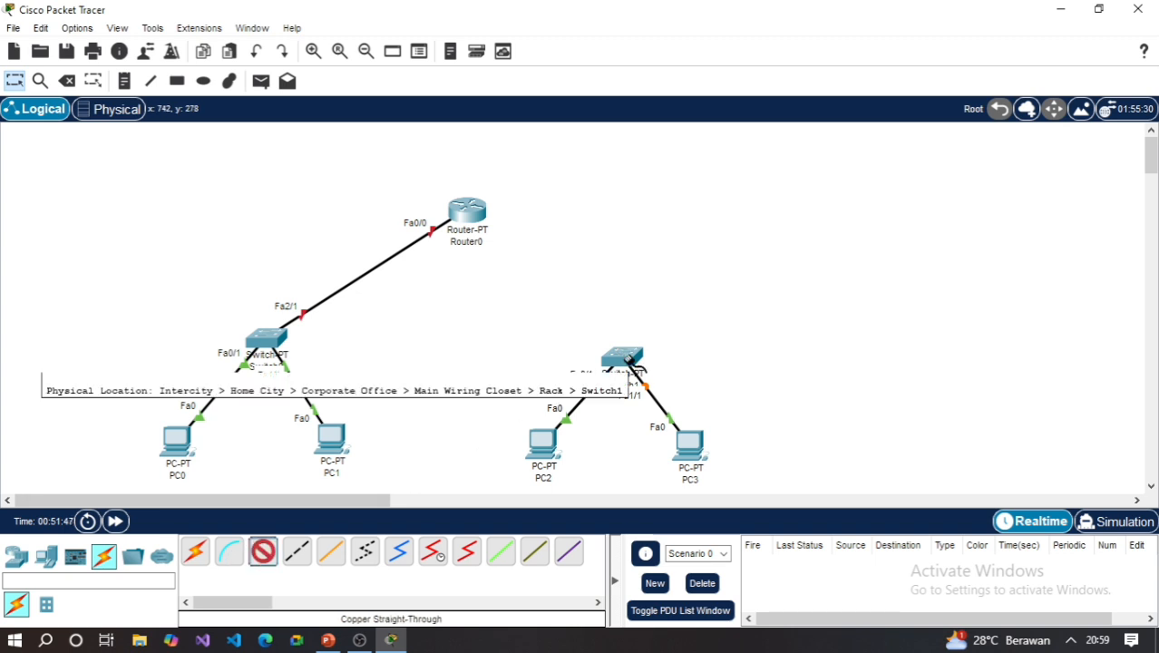
left_click(627, 359)
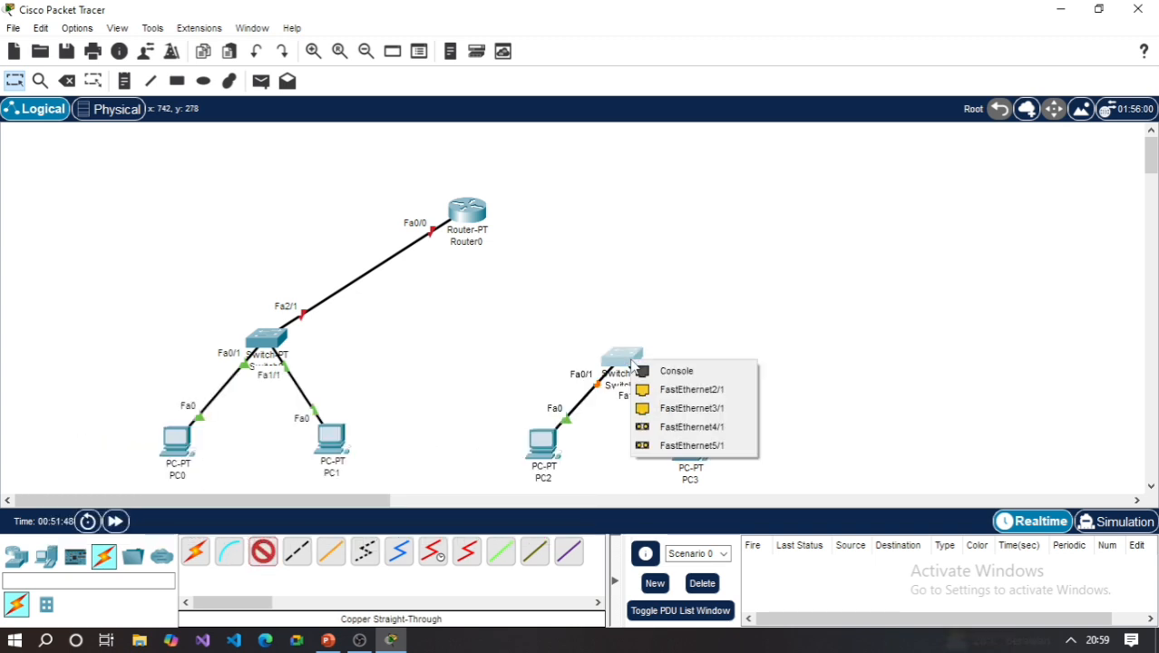
left_click(675, 391)
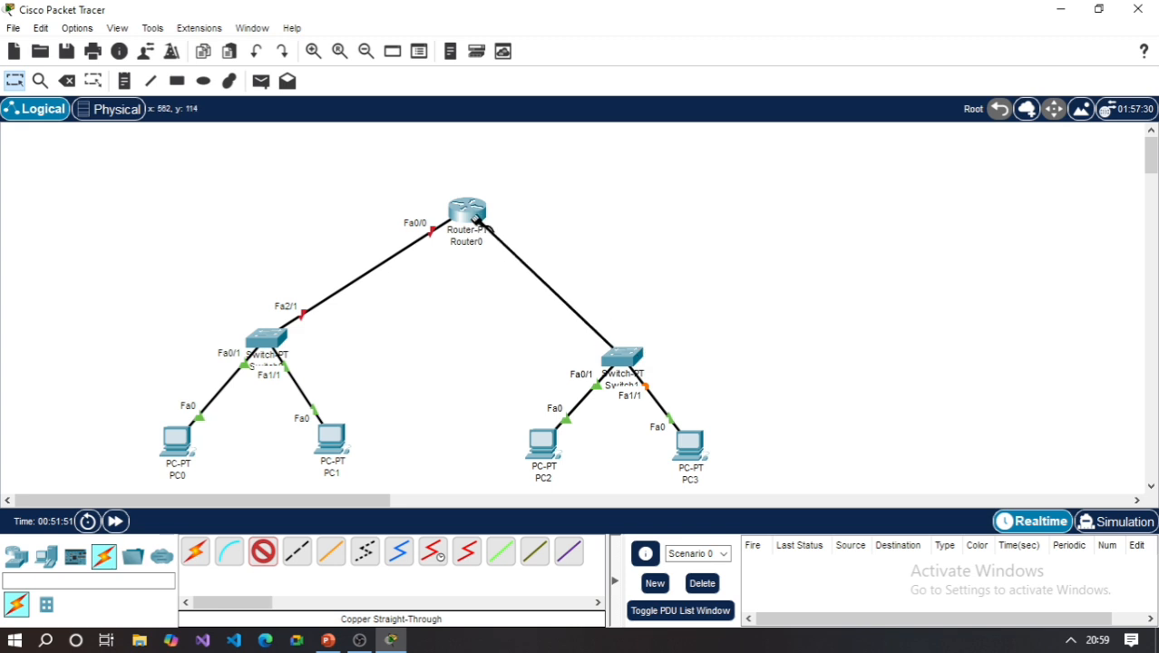
left_click(478, 214)
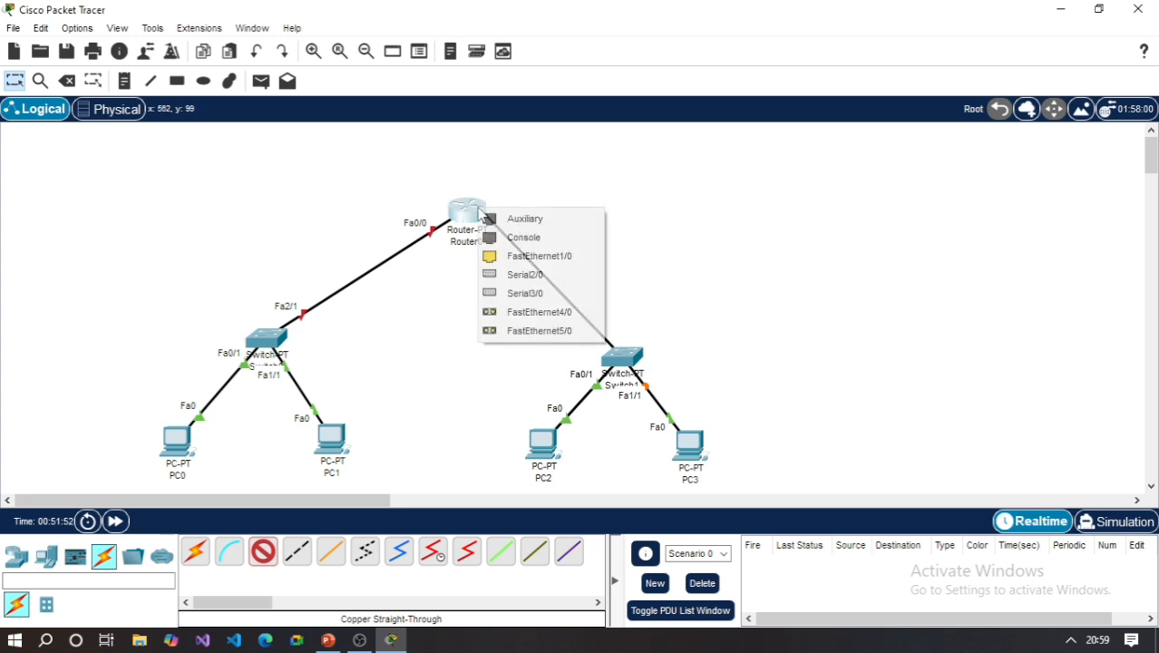
left_click(539, 256)
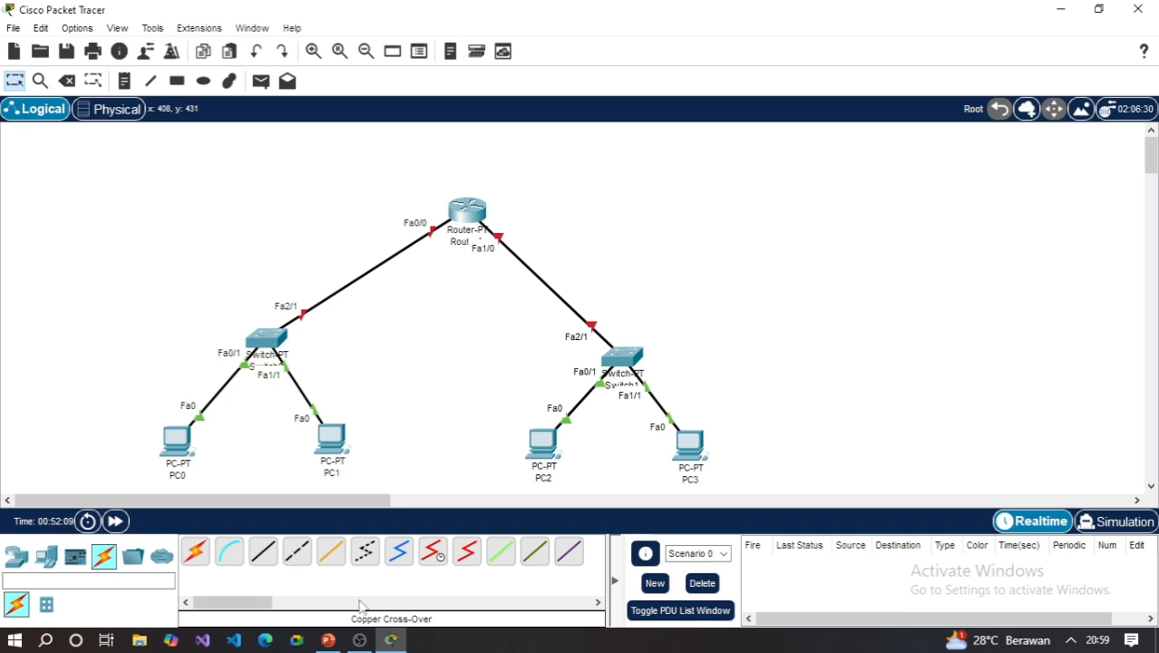
- Connect Switch0's FastEthernet3/1 port to Switch1's FastEthernet3/1 port with a copper cross-over cable
left_click(296, 553)
left_click(272, 344)
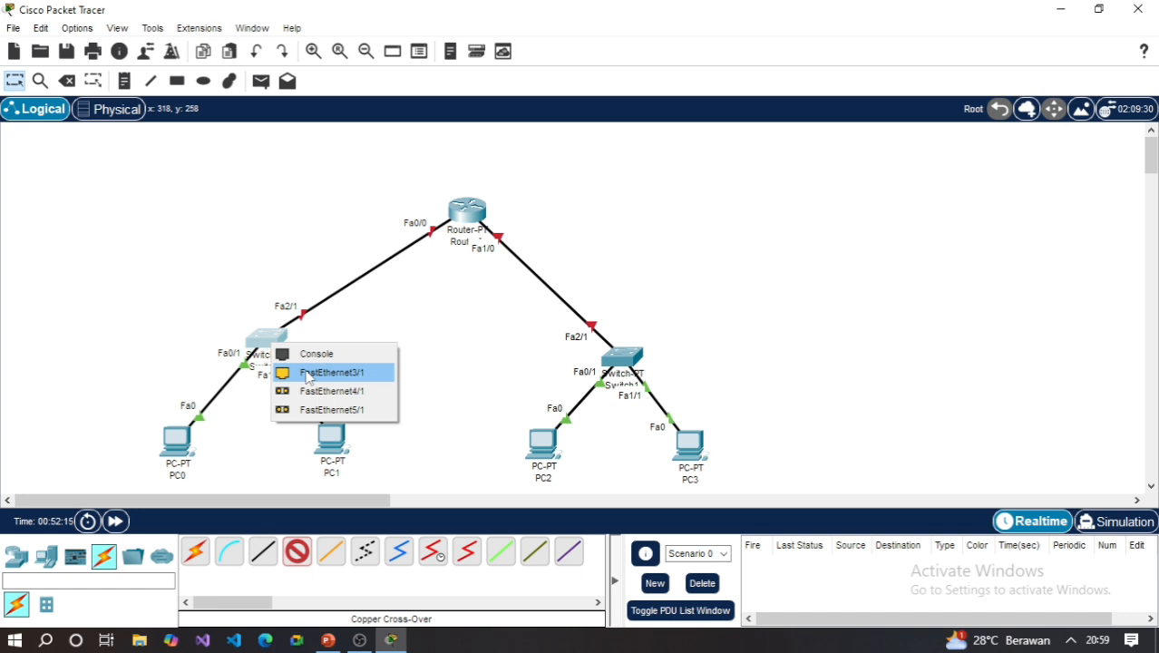
left_click(307, 374)
left_click(622, 357)
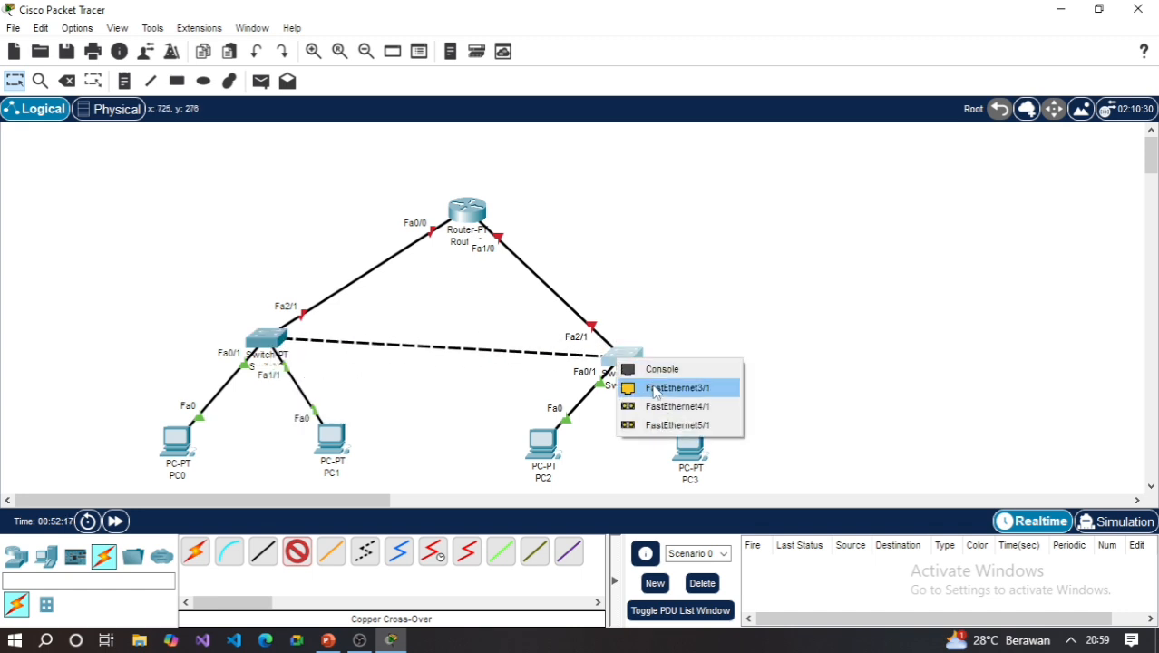
left_click(656, 390)
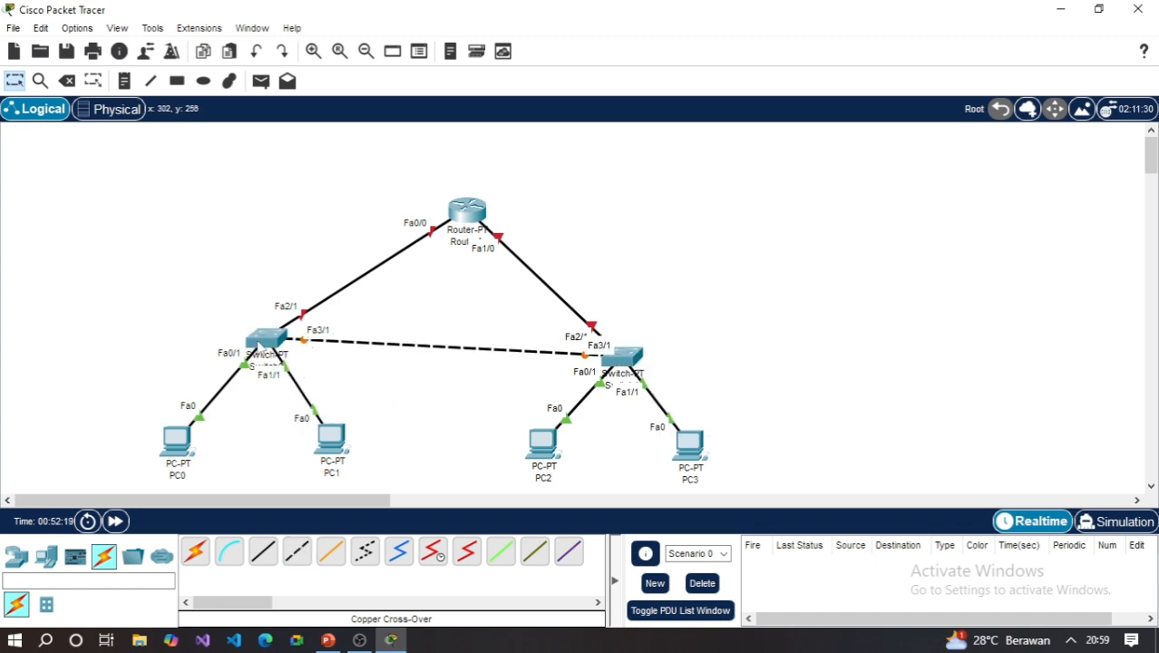
- Align Switch0 and Switch1 at the same height and centre Router0 above the link between them
left_click_drag(258, 341, 259, 355)
left_click_drag(628, 361, 627, 361)
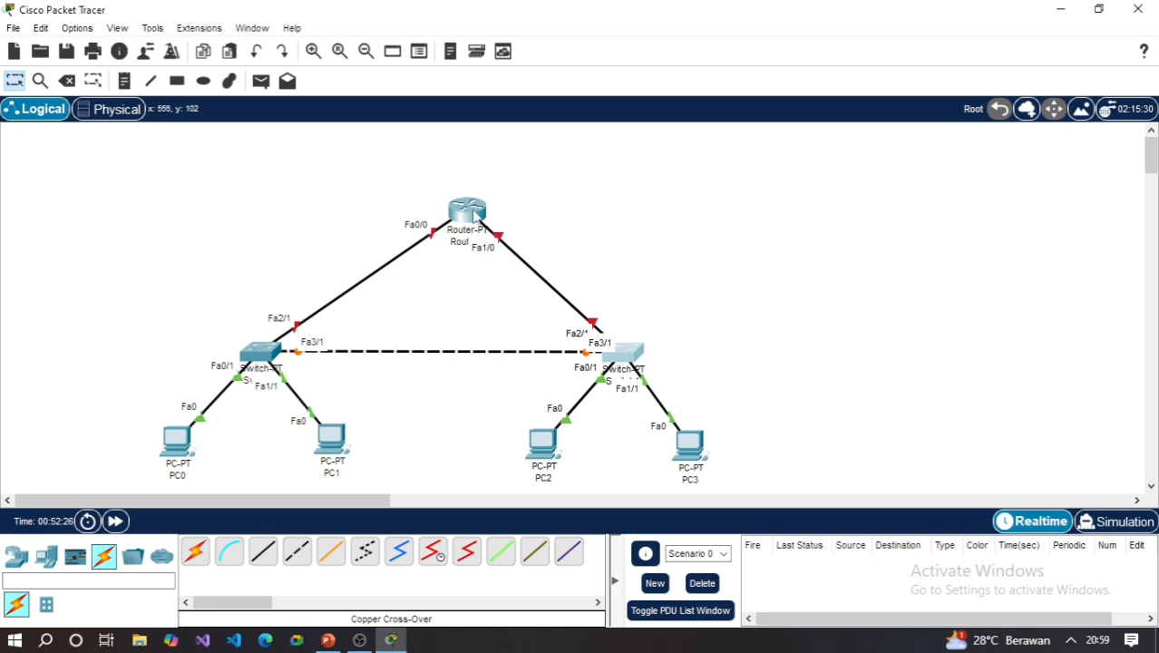
left_click_drag(473, 216, 453, 221)
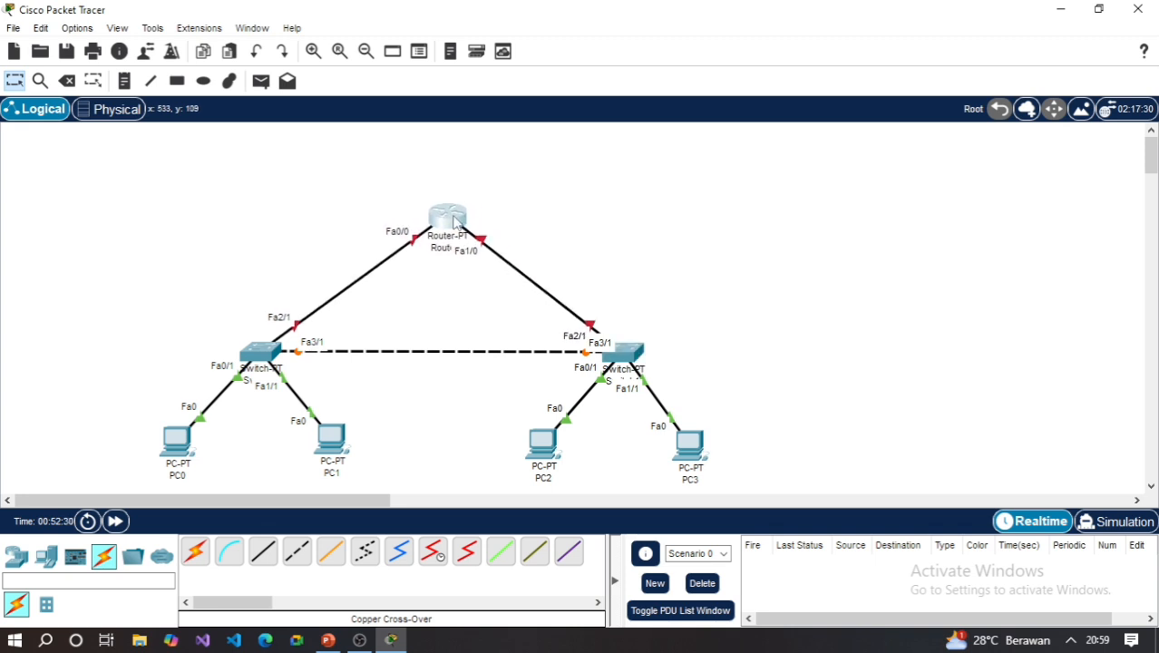
left_click_drag(447, 235, 454, 233)
- Move Switch1, PC2 and PC3 farther away from Switch0, keeping Switch1 centred above its two PCs
left_click_drag(641, 367, 669, 367)
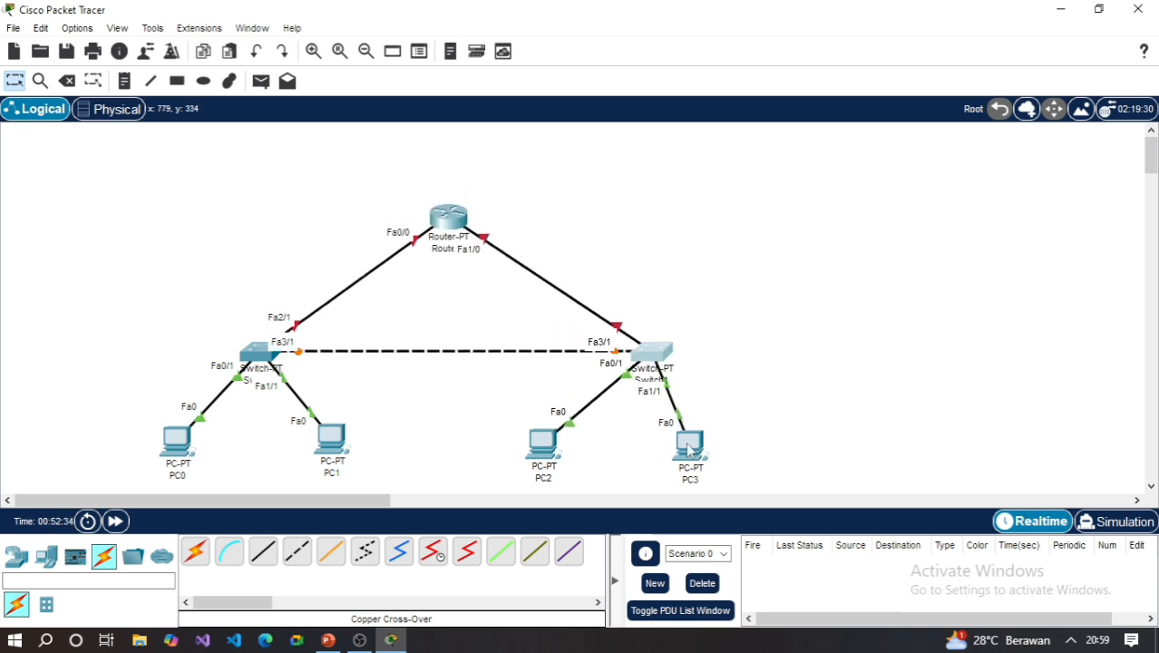
left_click_drag(689, 443, 744, 445)
left_click_drag(548, 448, 589, 449)
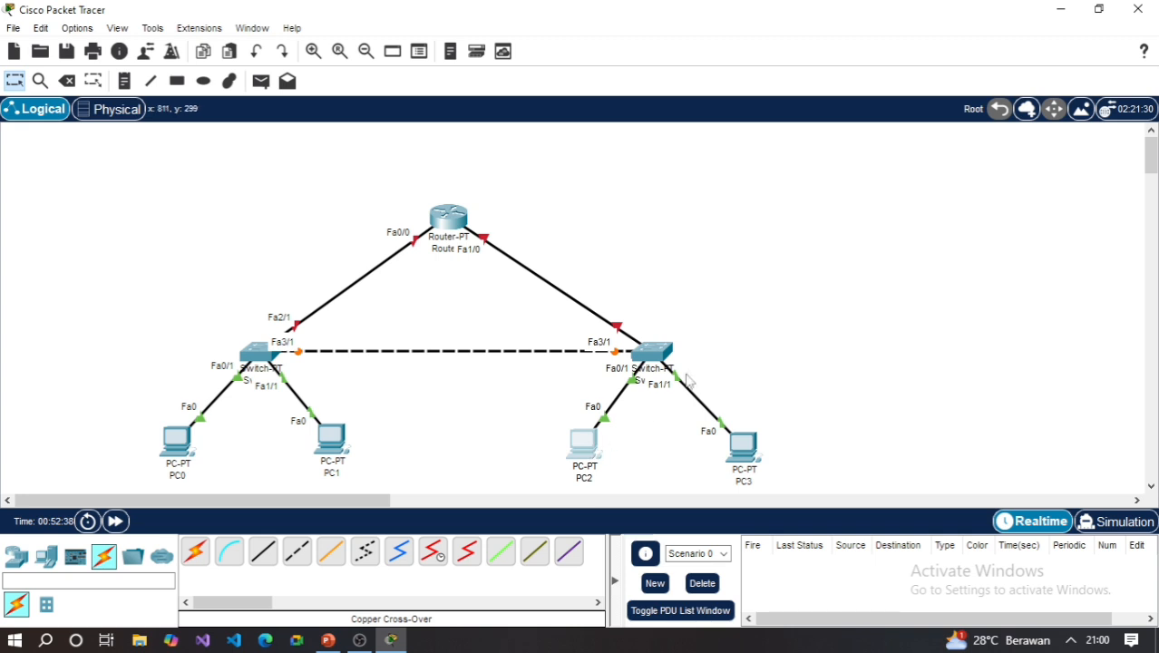
left_click(654, 357)
left_click_drag(654, 356, 656, 358)
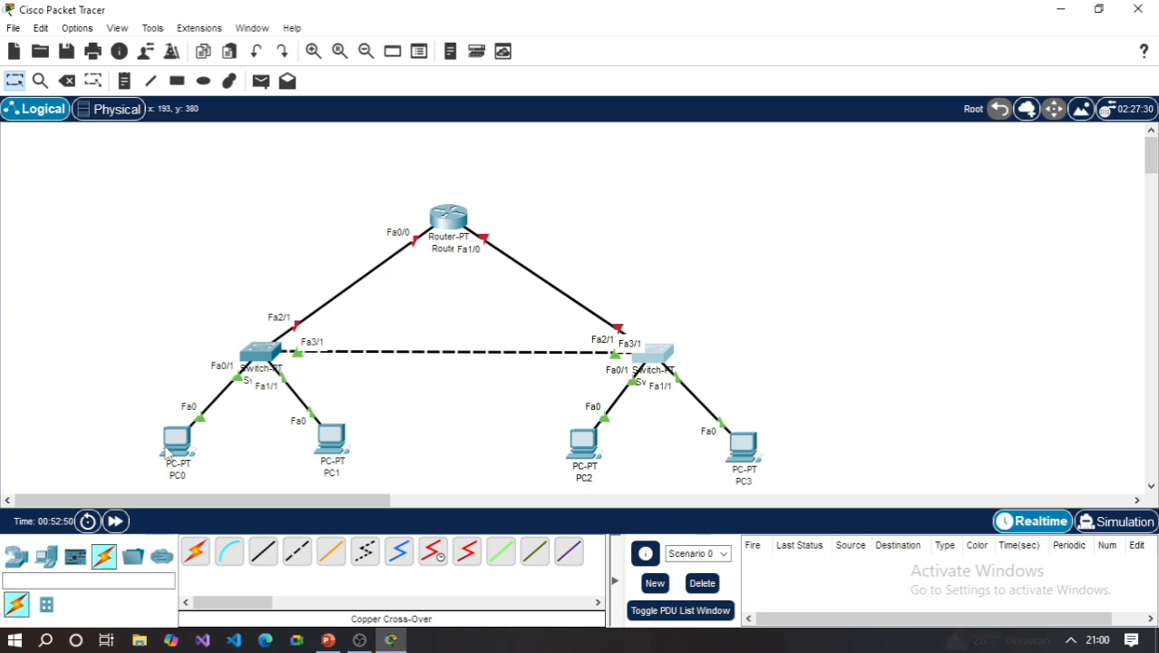
- Open PC0's IP configuration and set its IPv4 default gateway to 192.168.5.1
left_click(184, 448)
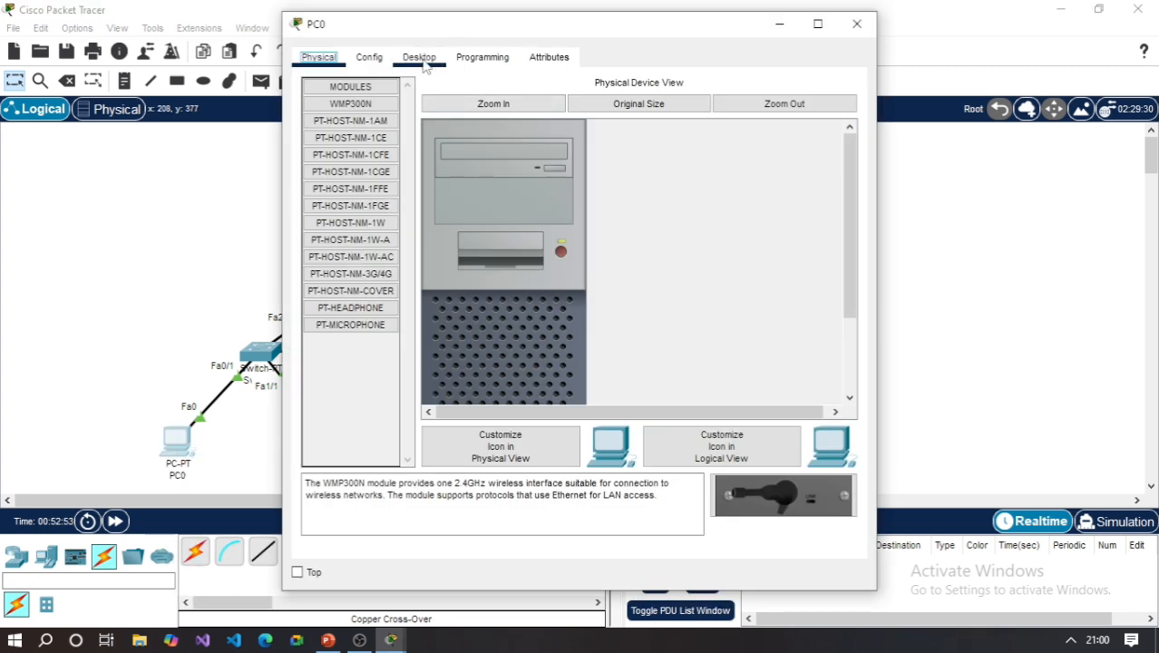
left_click(422, 64)
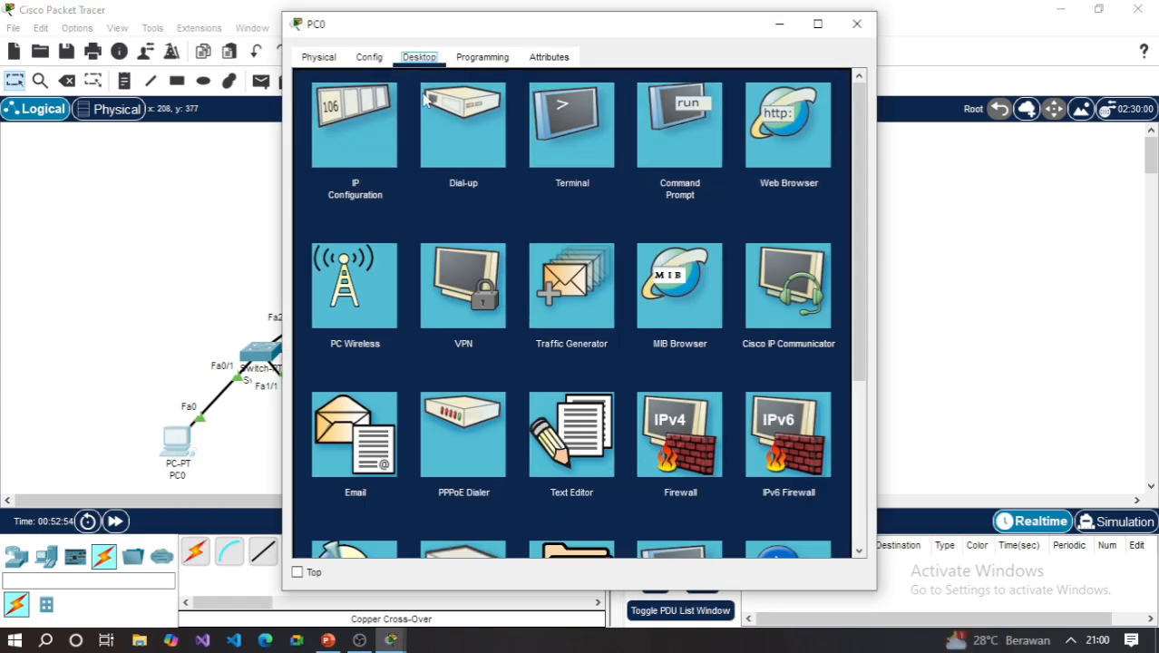
left_click(356, 128)
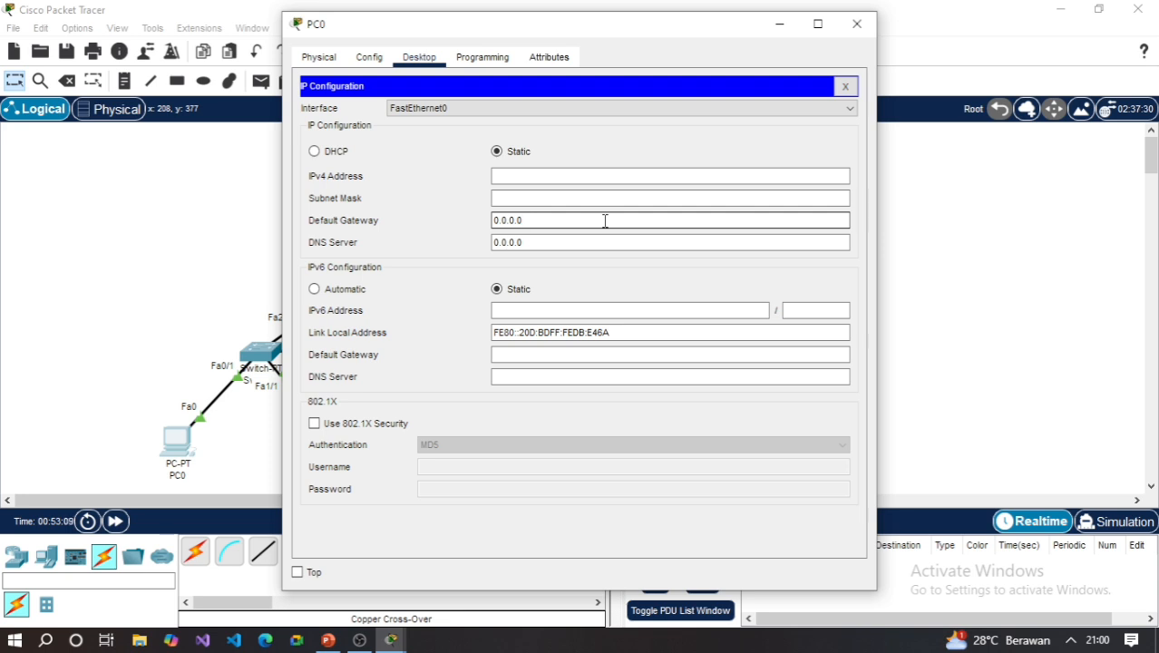
key("BackSpace")
key("BackSpace")
key("BackSpace")
key("BackSpace")
key("BackSpace")
key("BackSpace")
key("BackSpace")
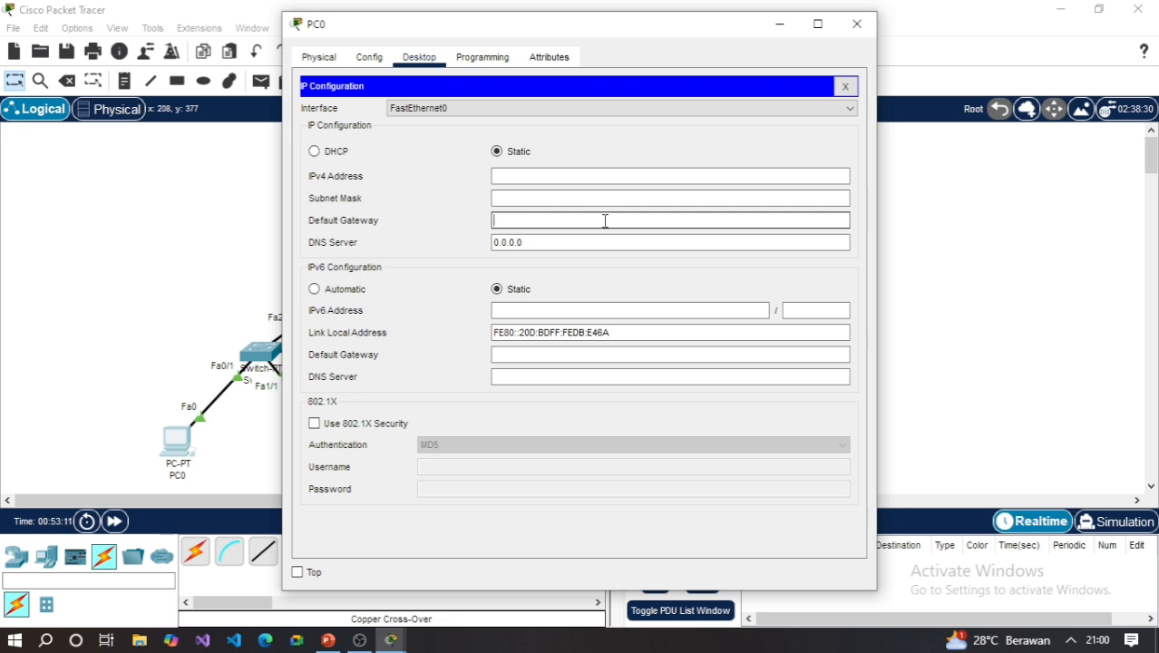
type("192")
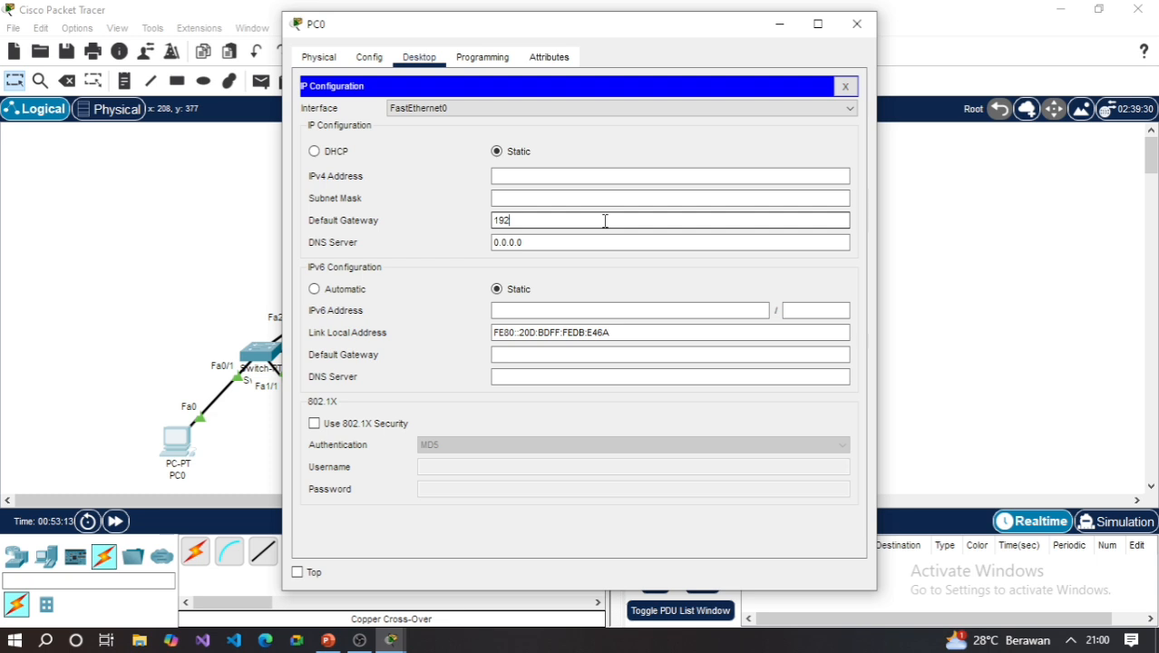
type(".168.5.1")
- Set PC0's subnet mask to 255.255.255.0 and its IPv4 address to 192.168.5.1, closing the PC0 window when done
left_click(581, 199)
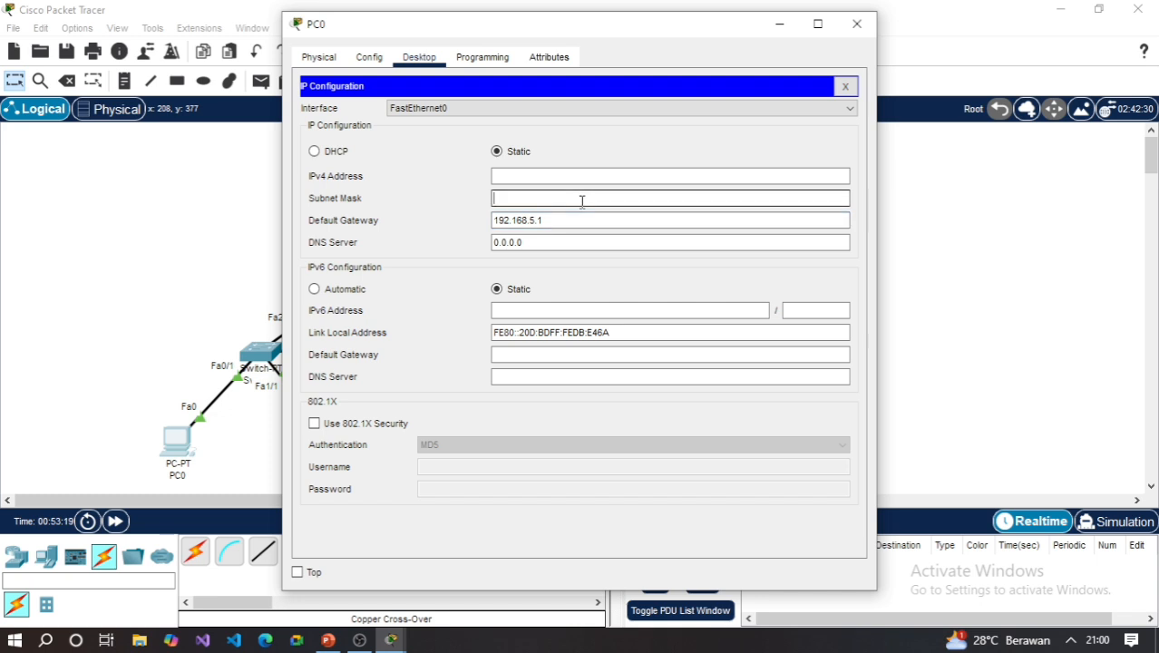
type("255.255.255.0")
left_click(597, 176)
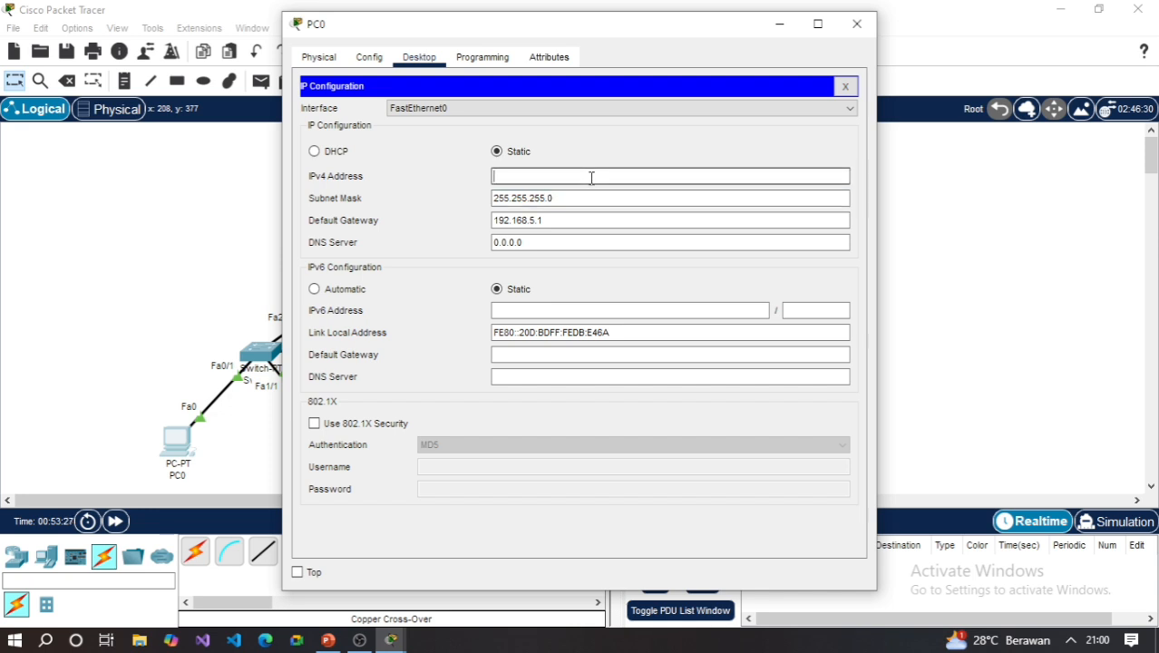
type("192.168.5.1")
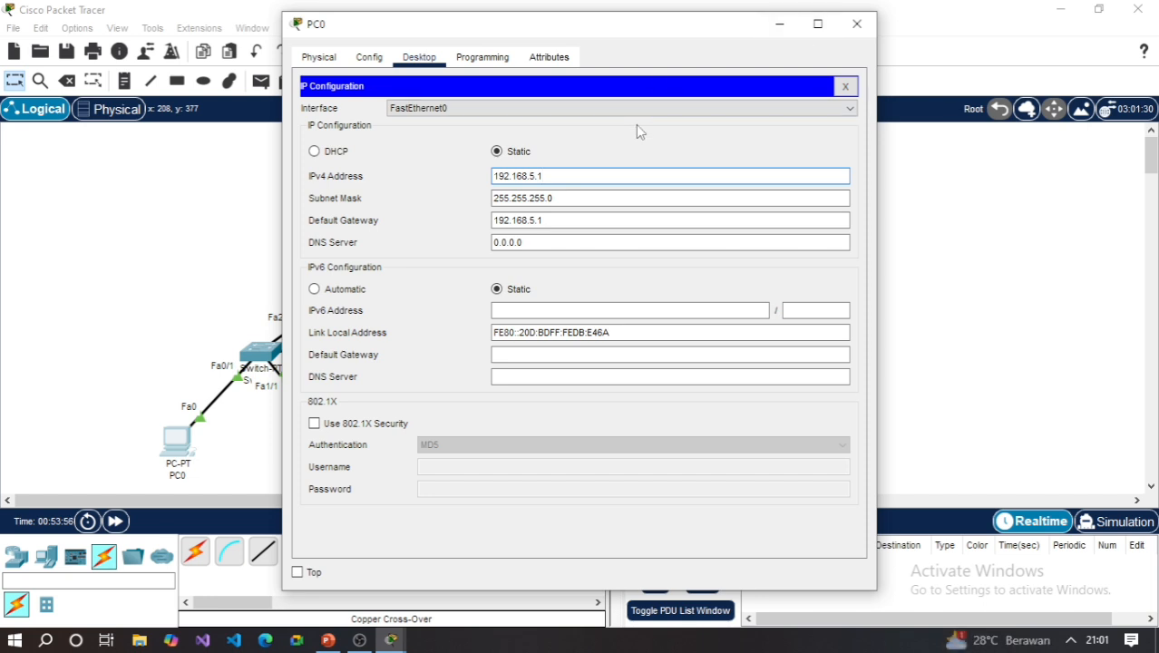
left_click(563, 221)
left_click(579, 176)
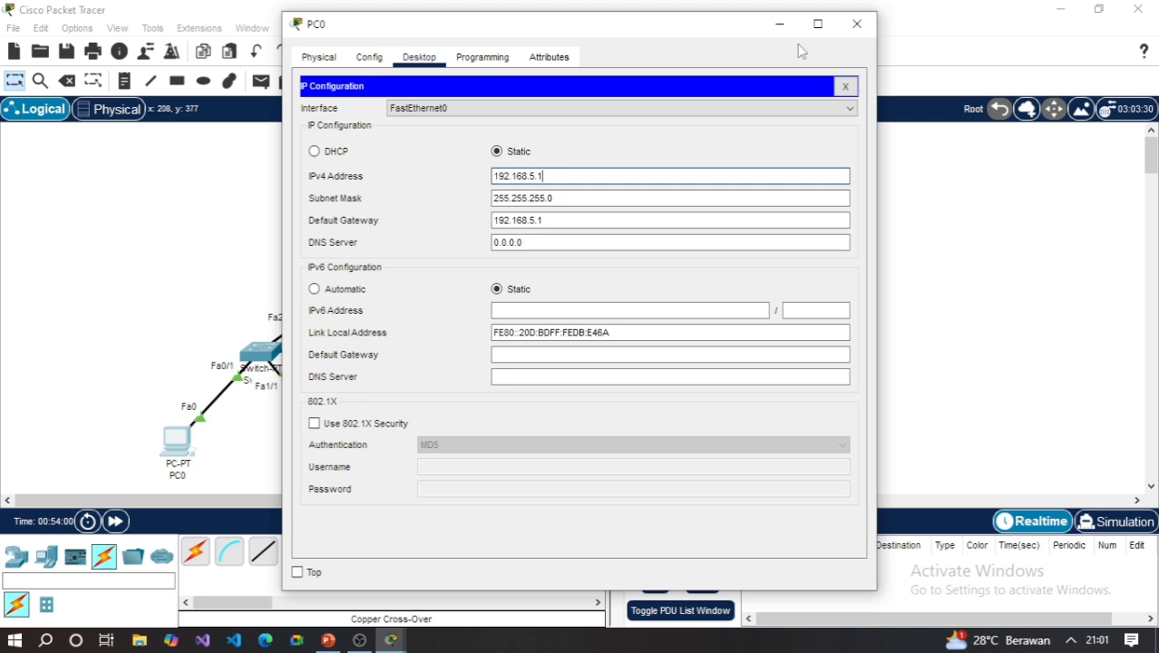
left_click(857, 24)
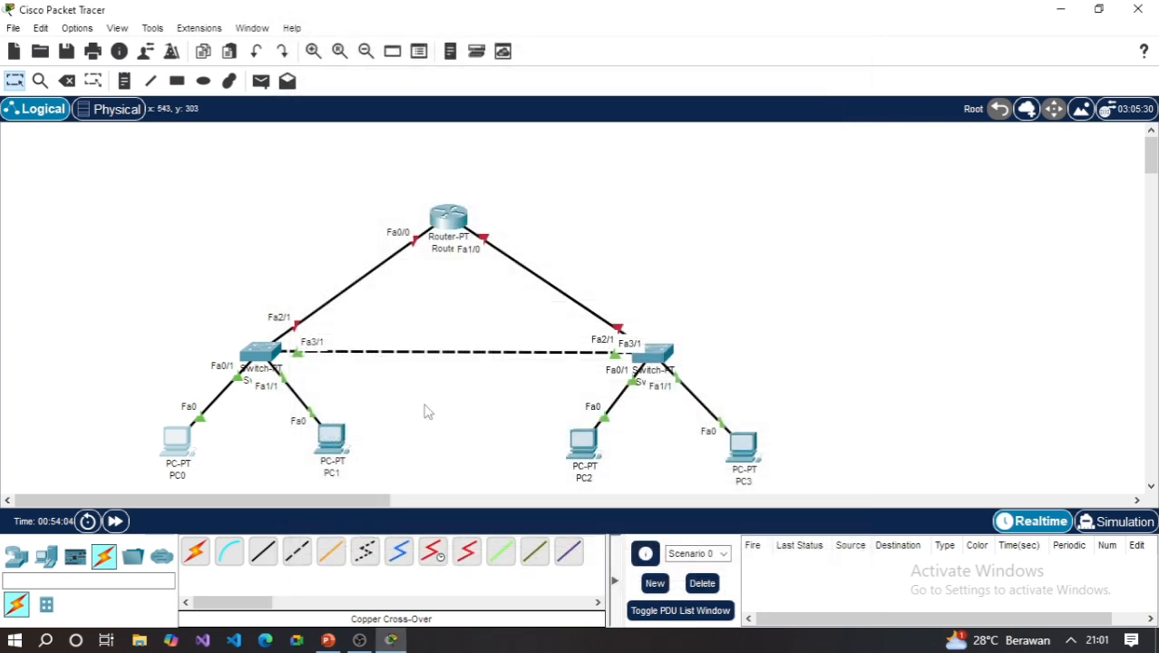
- Open PC1's IP configuration and set its IPv4 default gateway to 192.168.5.1
left_click(332, 440)
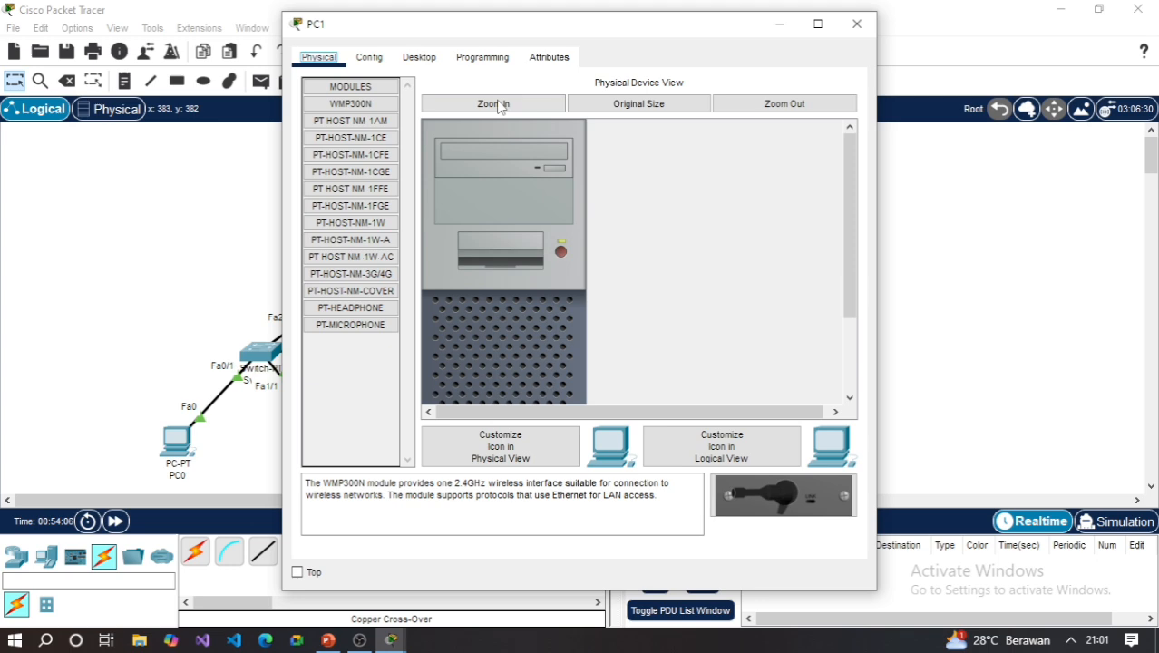
left_click(420, 59)
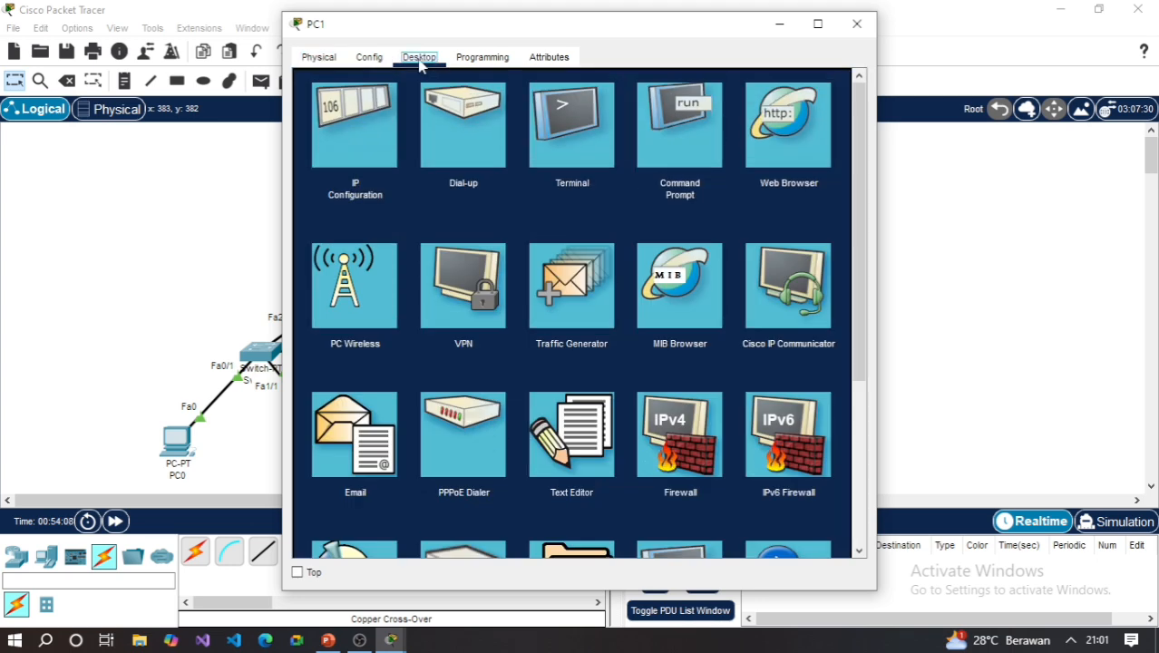
left_click(352, 138)
left_click(584, 220)
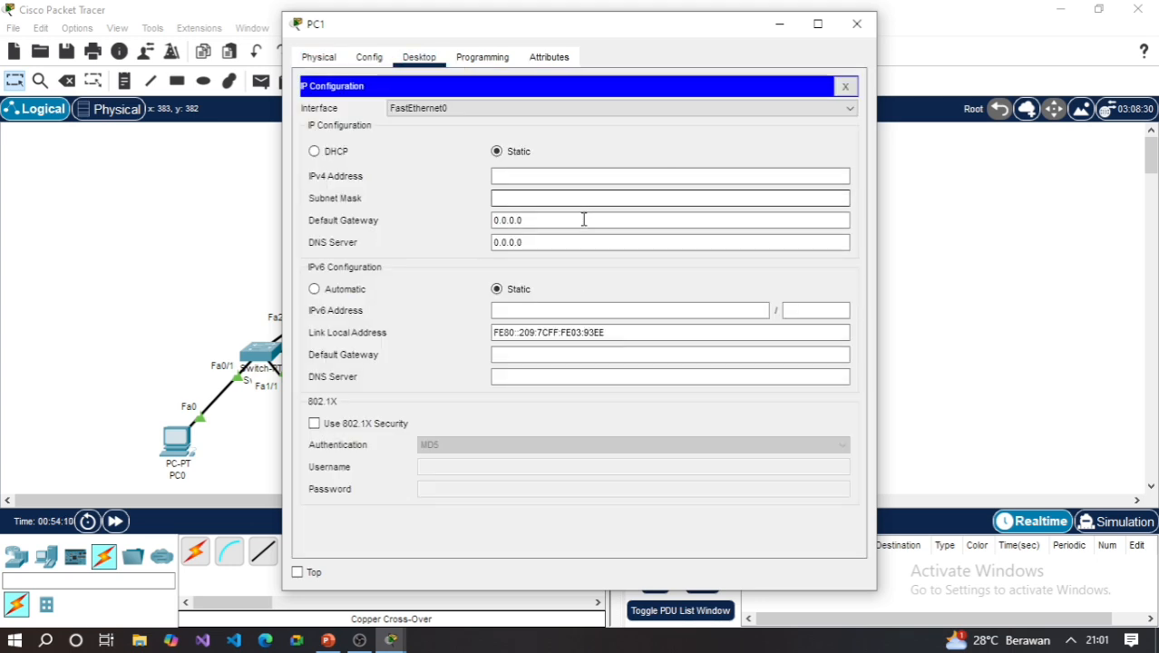
key("BackSpace")
key("BackSpace")
key("BackSpace")
key("BackSpace")
key("BackSpace")
key("BackSpace")
key("BackSpace")
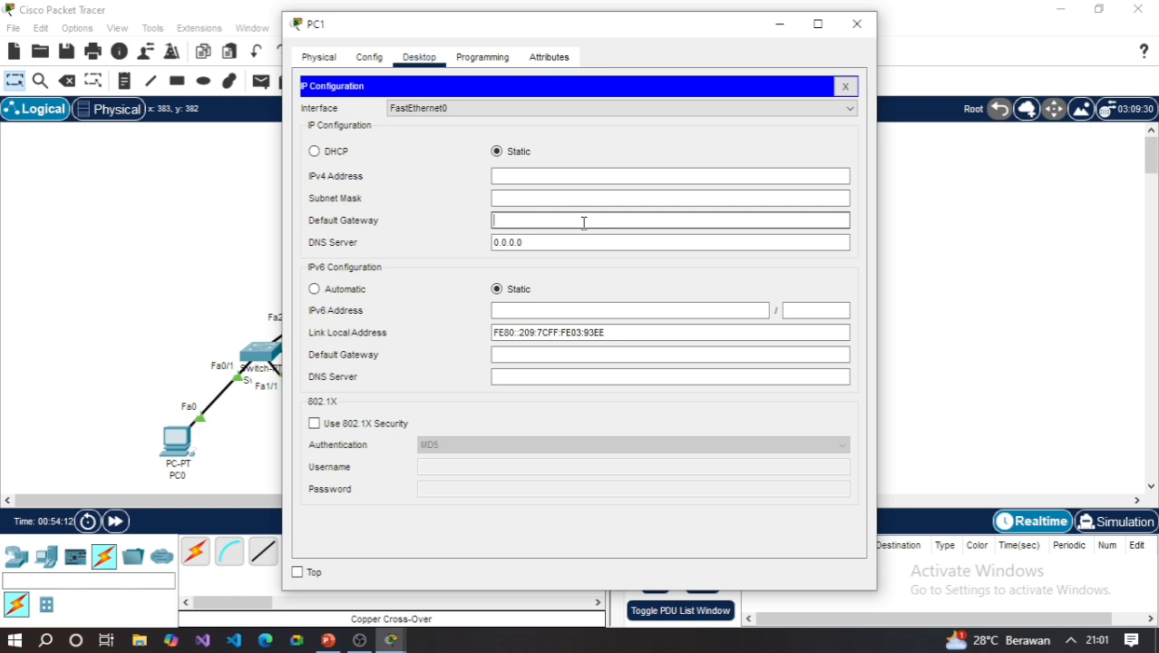
type("192.168.5.")
type("1")
- Set PC1's subnet mask to 255.255.255.0 and its IPv4 address to 192.168.5.3, closing the PC1 window when done
left_click(583, 194)
type("255")
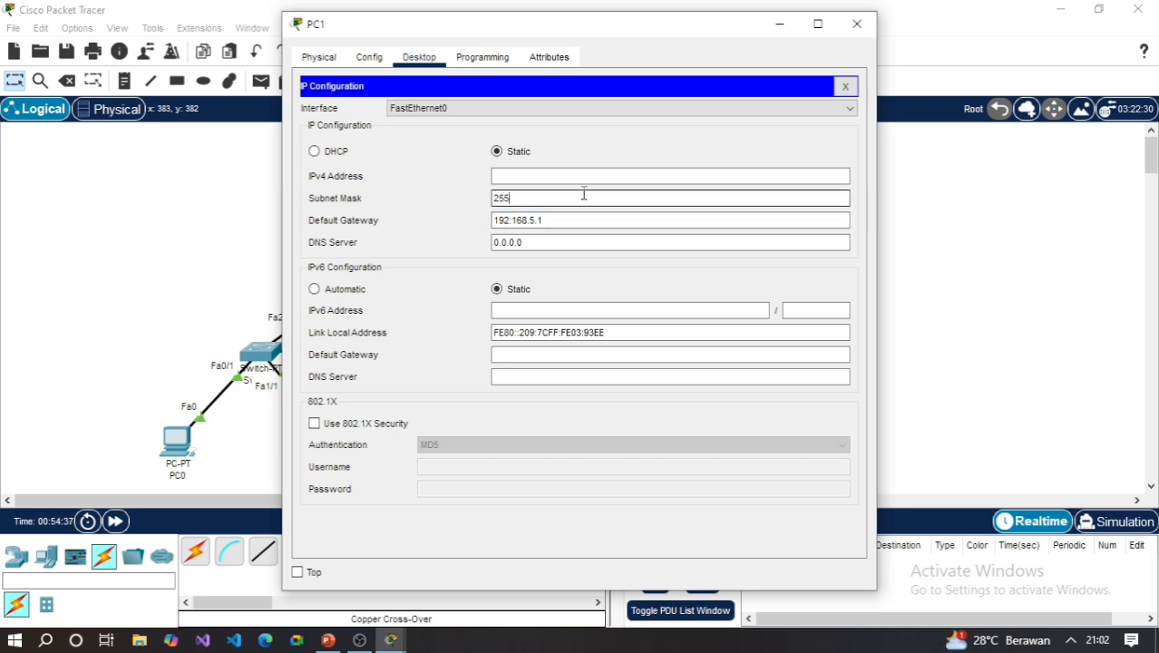
type(".255.255.0")
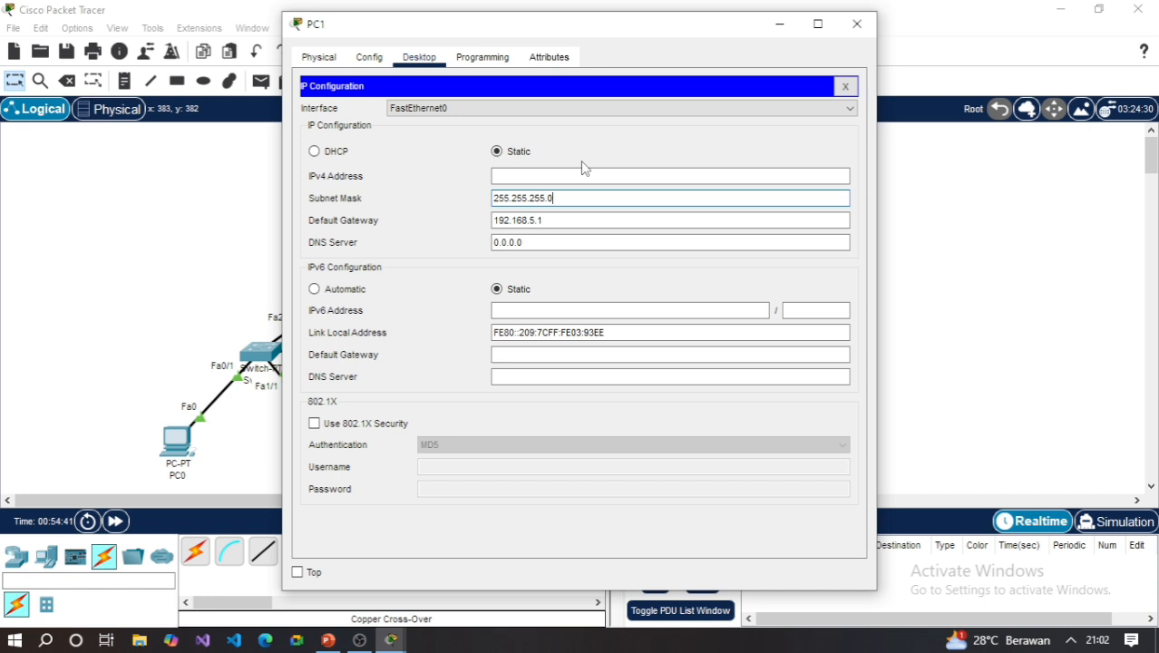
left_click(561, 176)
type("192")
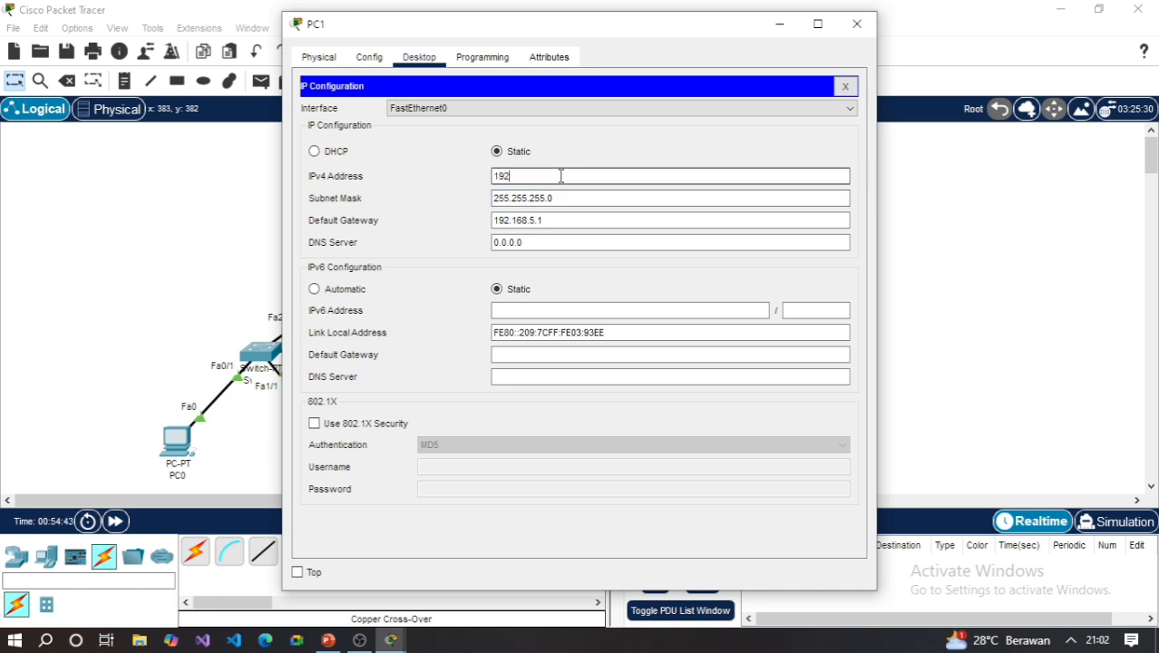
type(".168.")
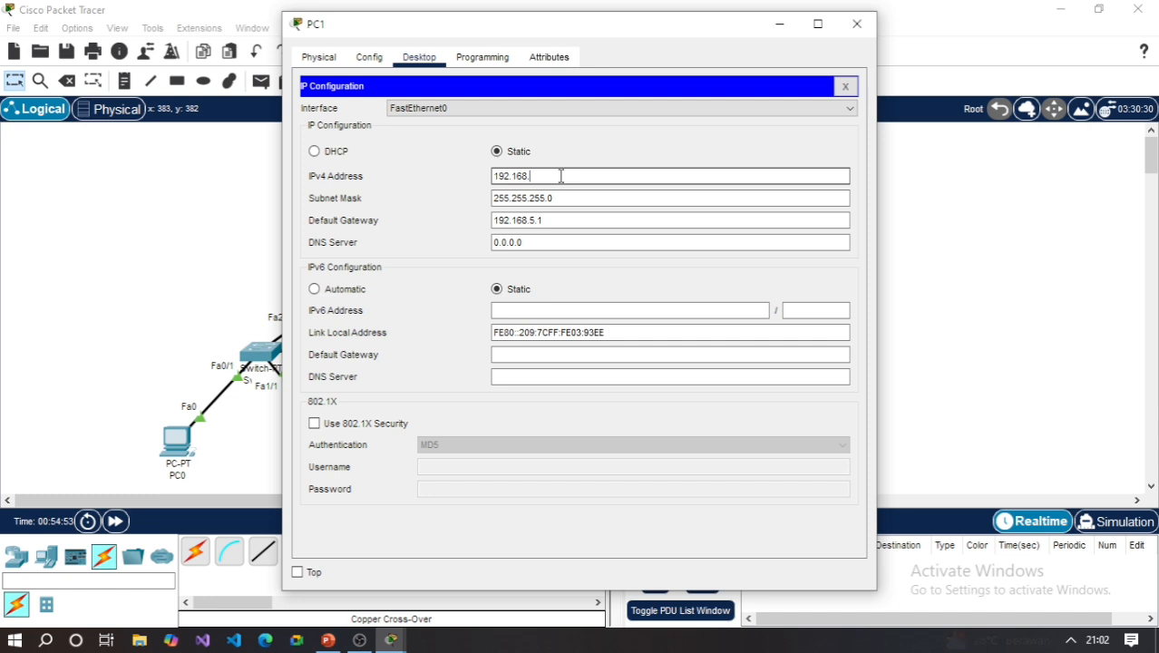
type("5.")
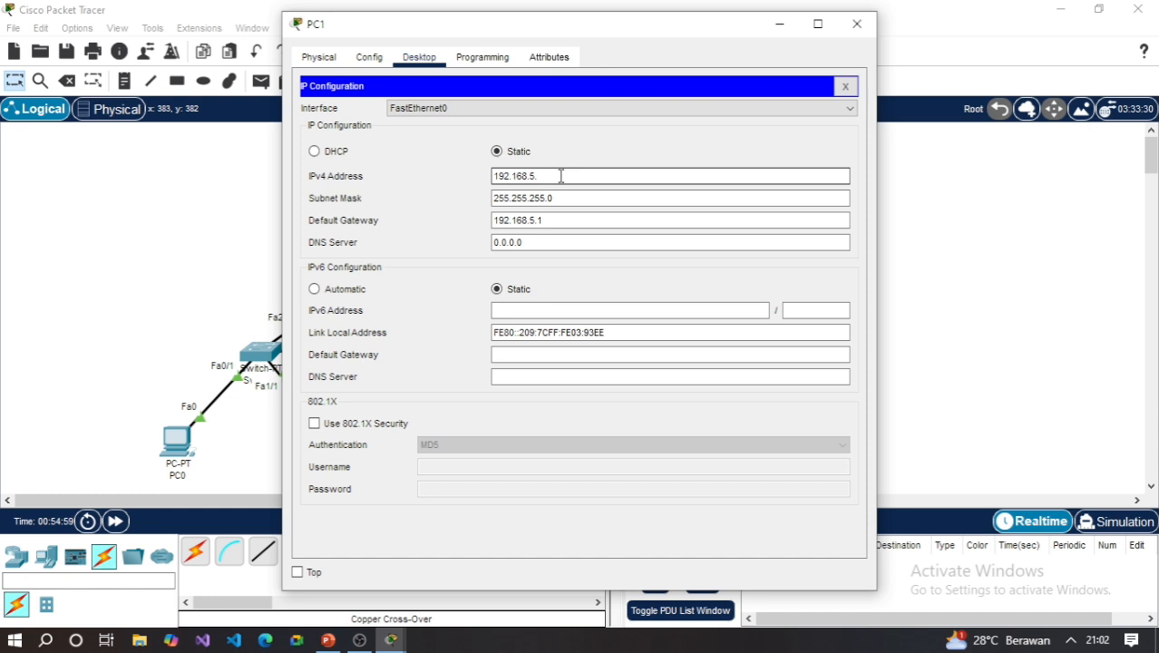
type("3")
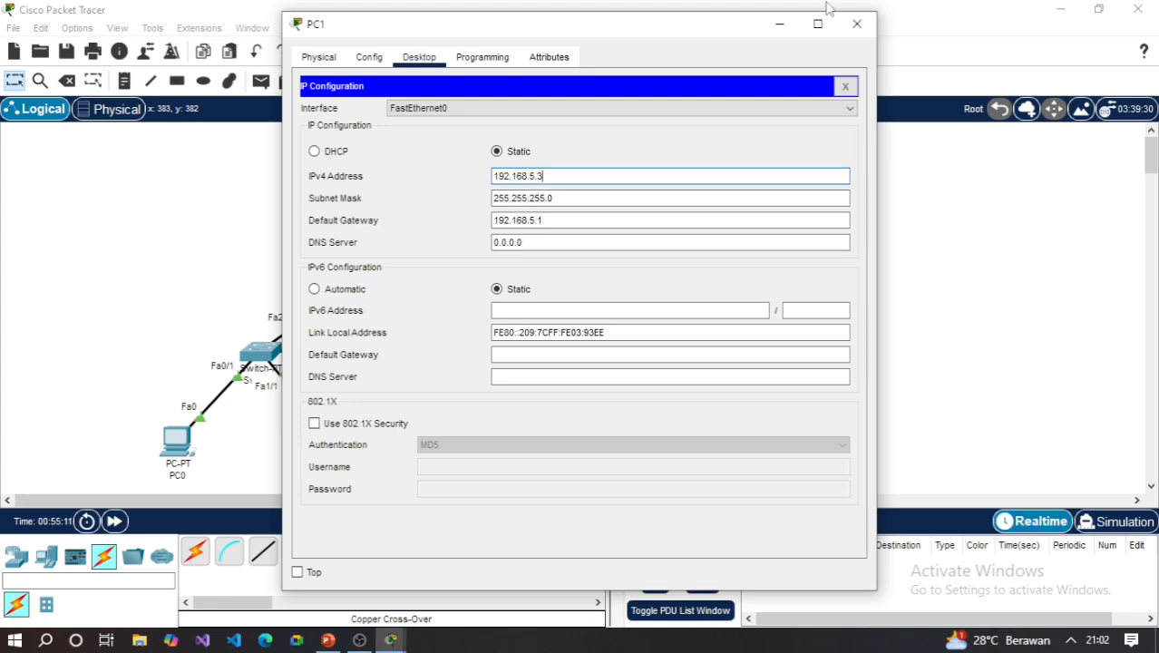
left_click(856, 26)
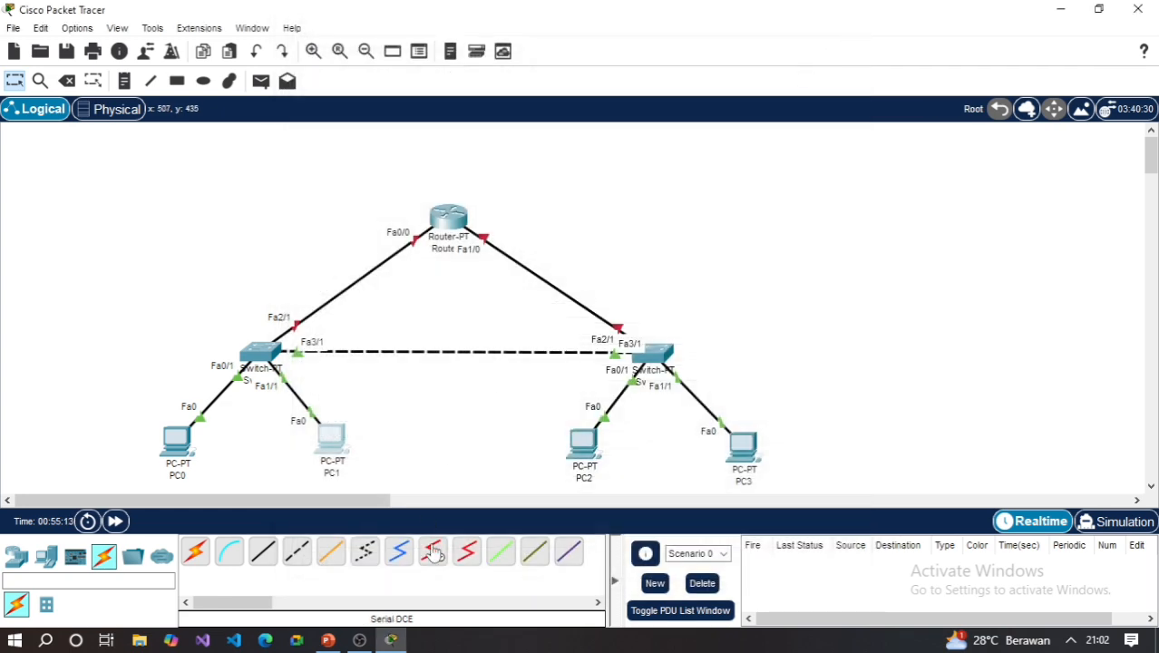
- Open PC2's IP configuration and set its IPv4 default gateway to 192.168.41.1
left_click(581, 450)
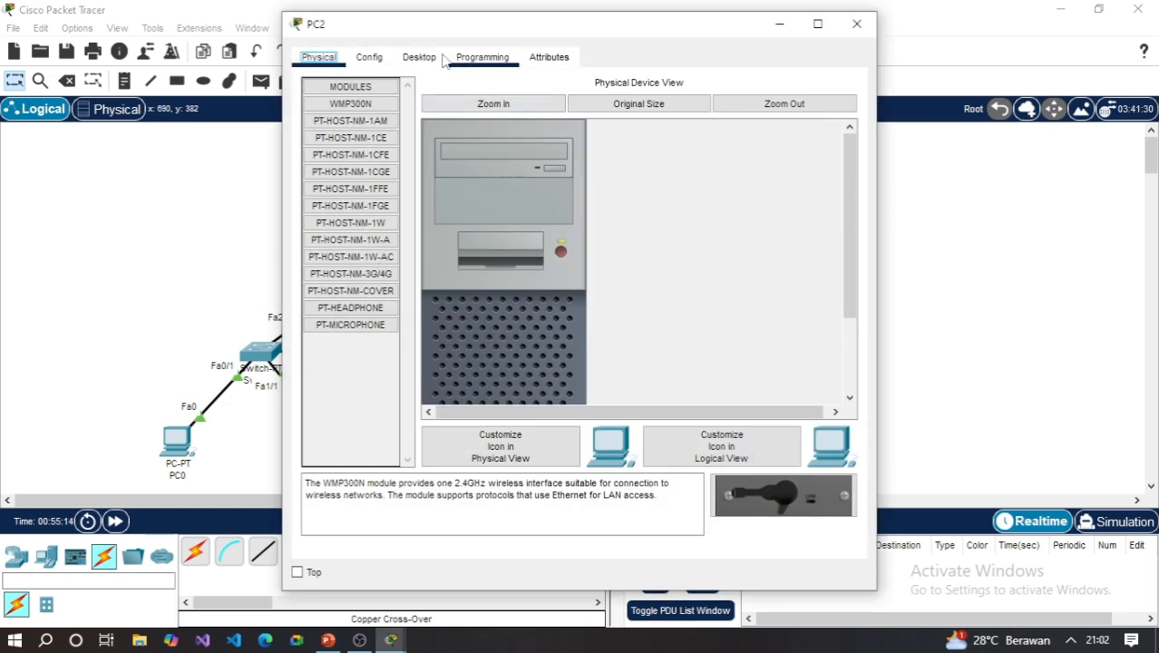
left_click(415, 62)
left_click(357, 155)
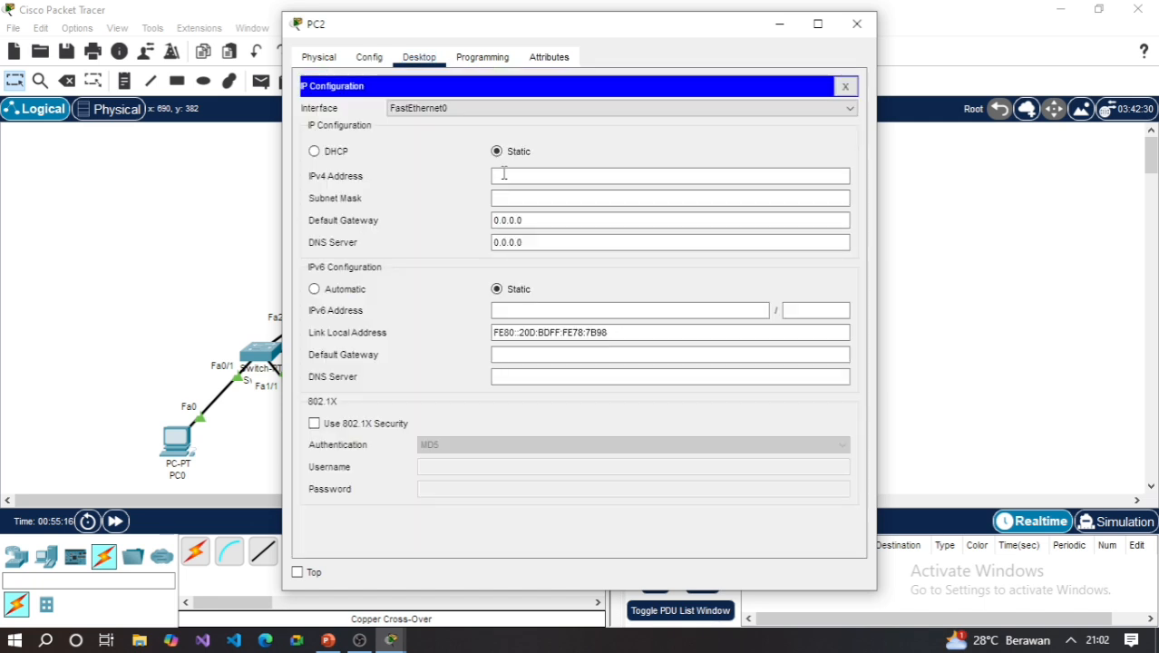
left_click(570, 219)
key("BackSpace")
key("BackSpace")
key("BackSpace")
key("BackSpace")
key("BackSpace")
key("BackSpace")
key("BackSpace")
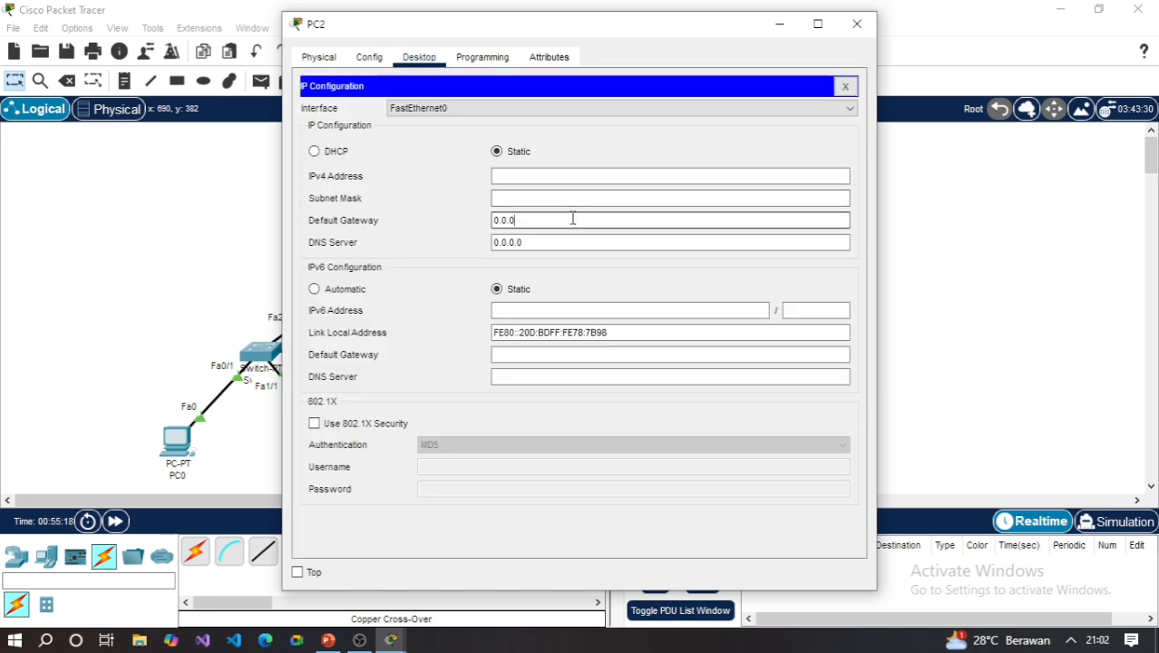
type("192.168.")
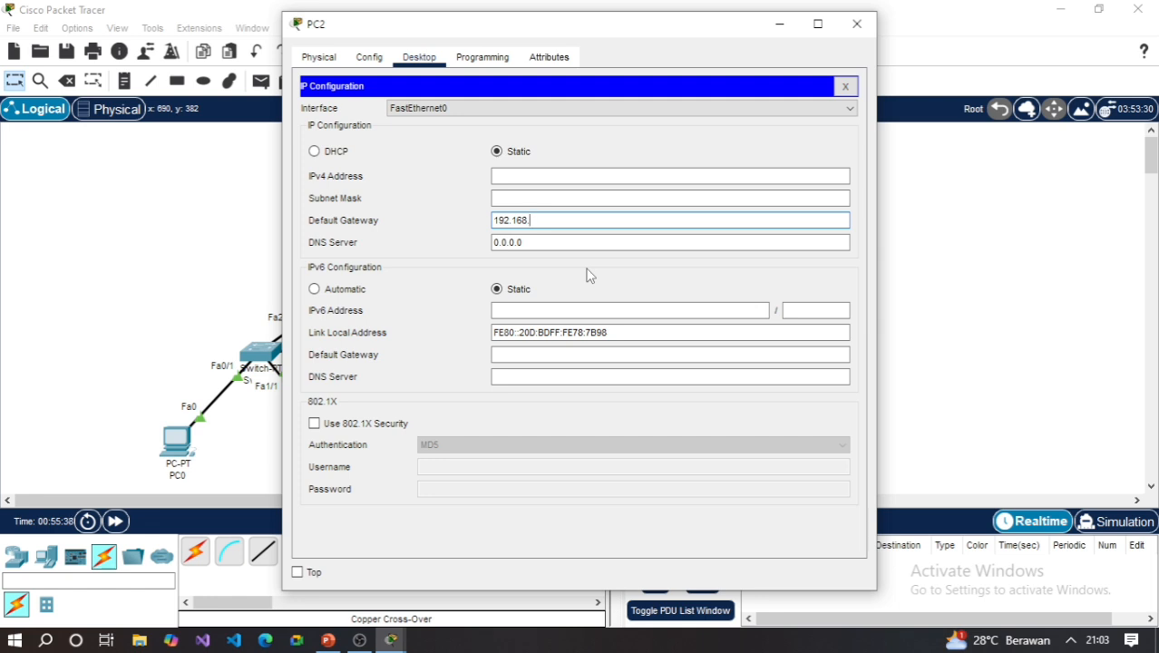
type("41.1")
- Set PC2's subnet mask to 255.255.255.0 and its IPv4 address to 192.168.41.2, closing the PC2 window when done
left_click(595, 196)
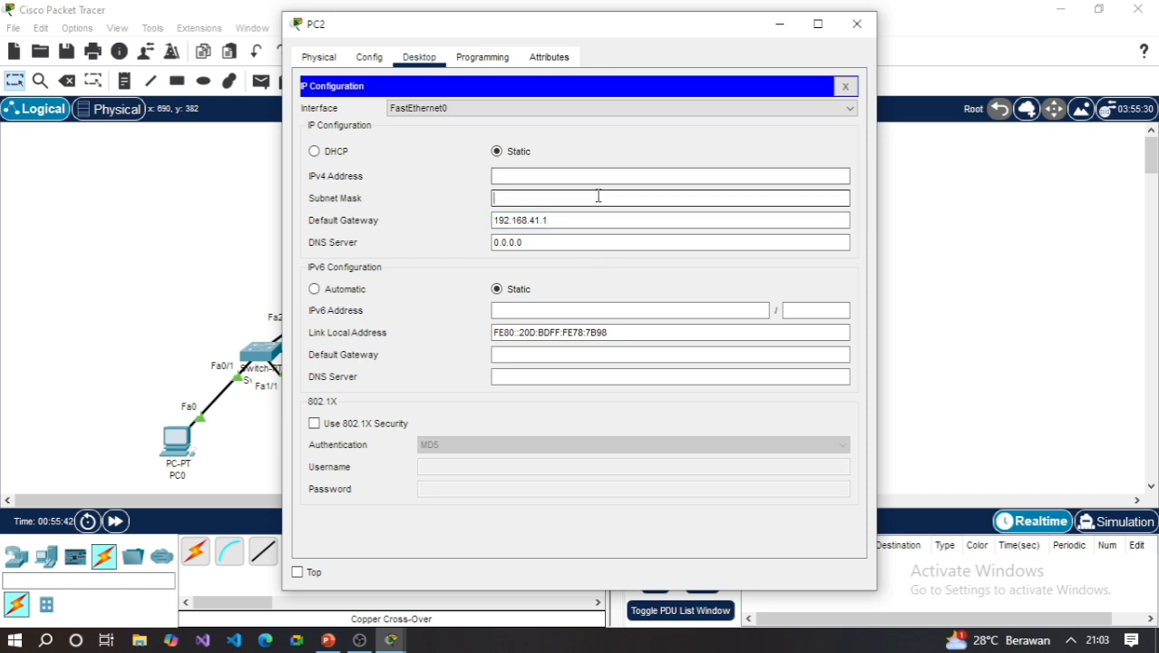
type("255.255.255.0")
left_click(573, 176)
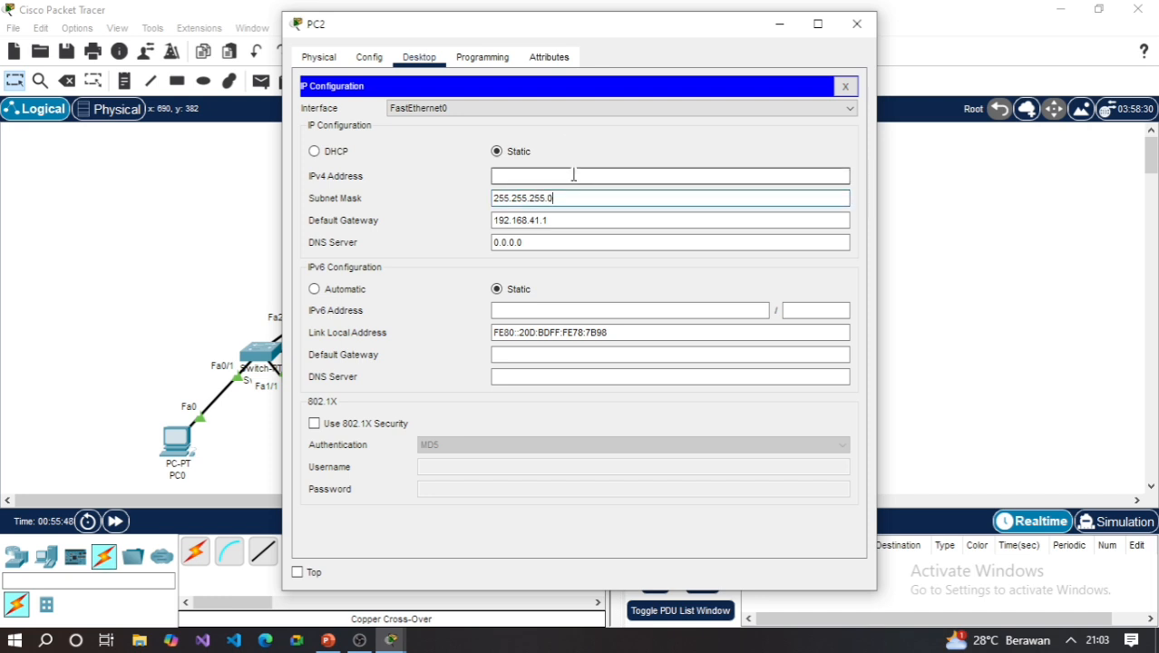
type("19")
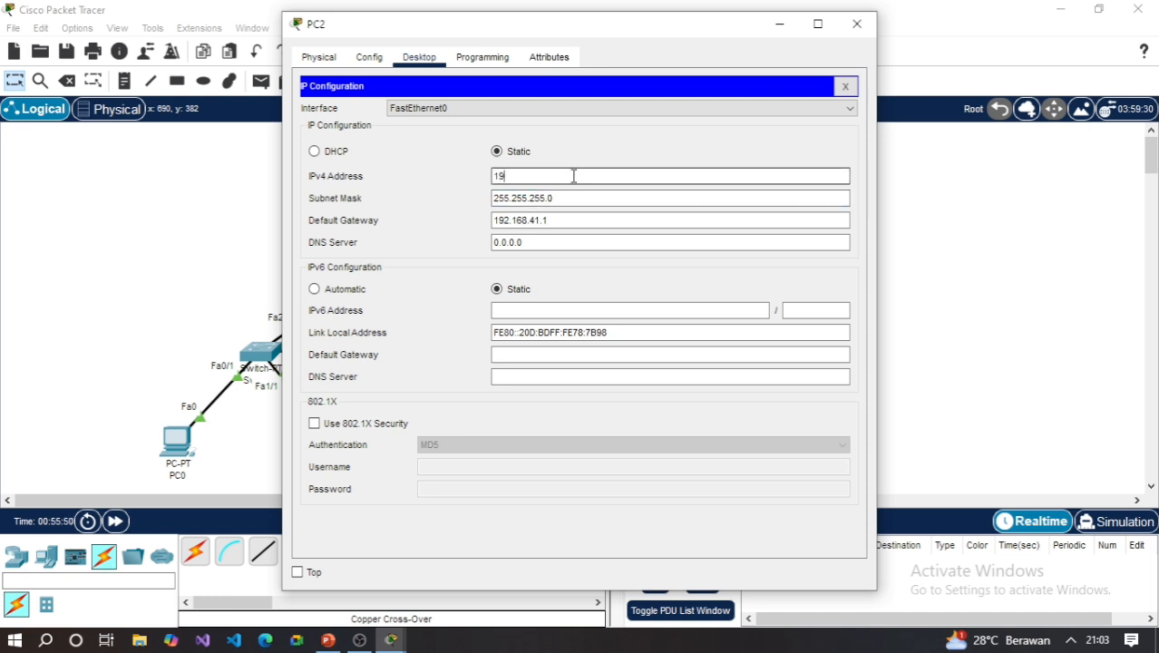
type("2.168.41.")
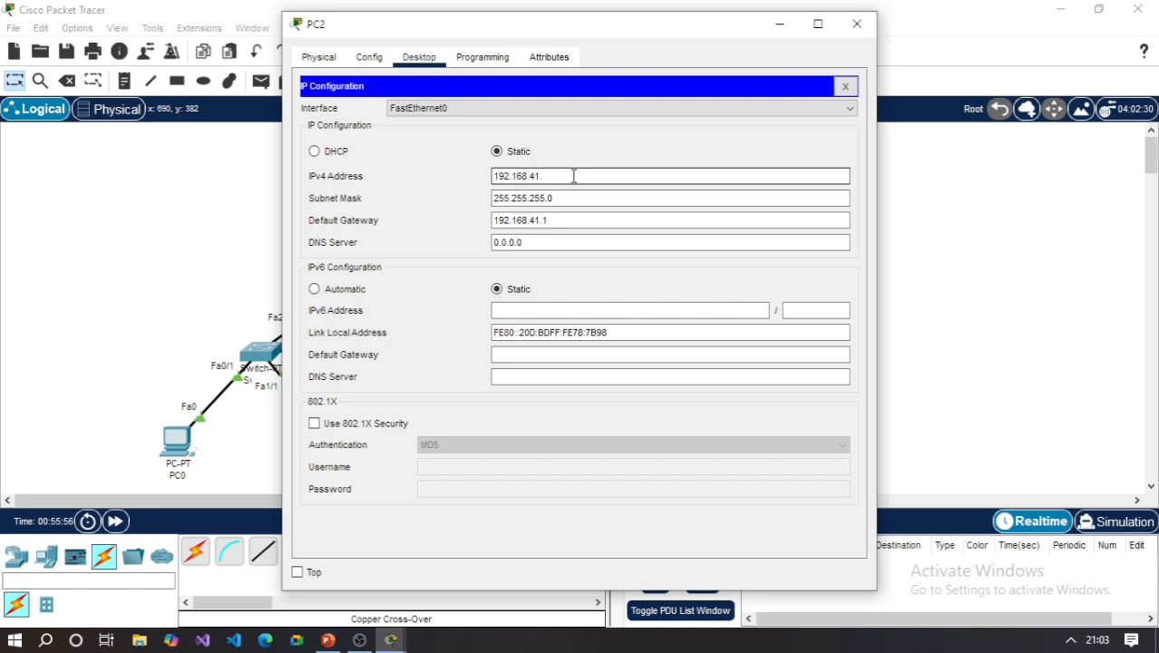
type("2")
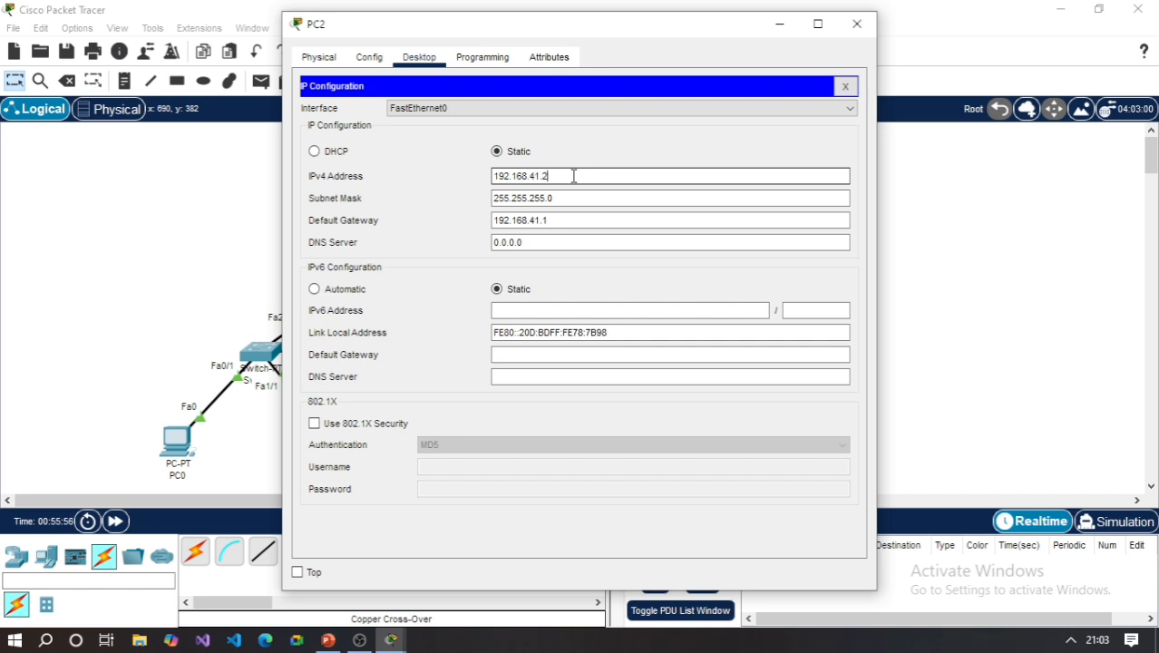
left_click(857, 22)
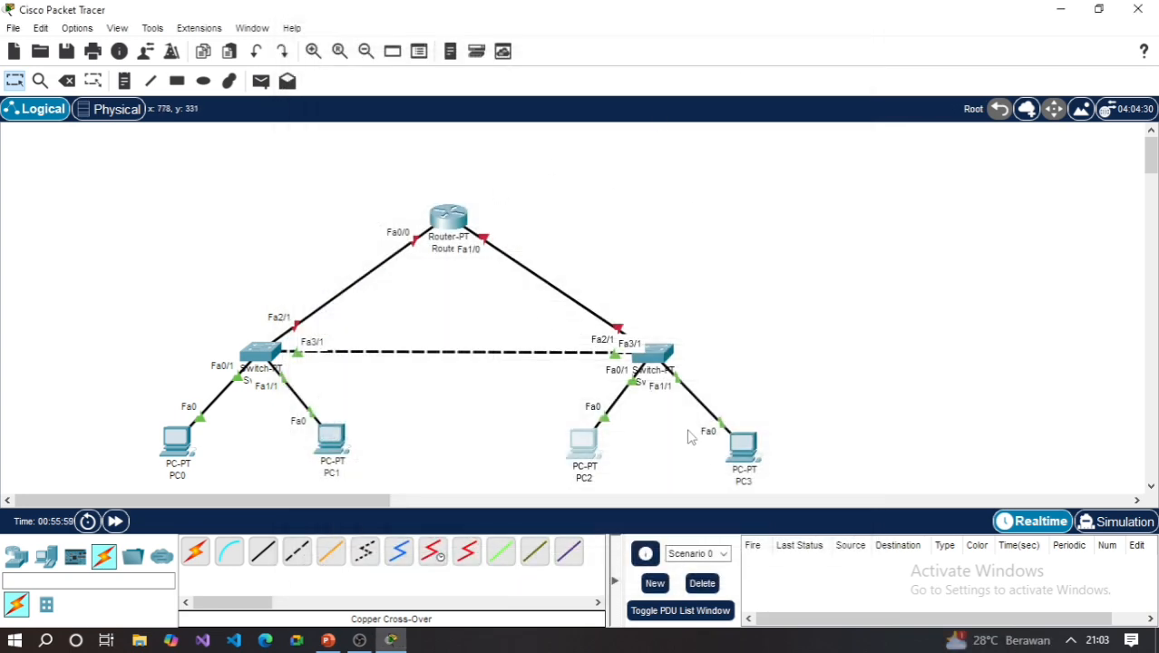
- Open PC3's IP configuration and set its IPv4 default gateway to 192.168.41.1
left_click(748, 451)
left_click(419, 57)
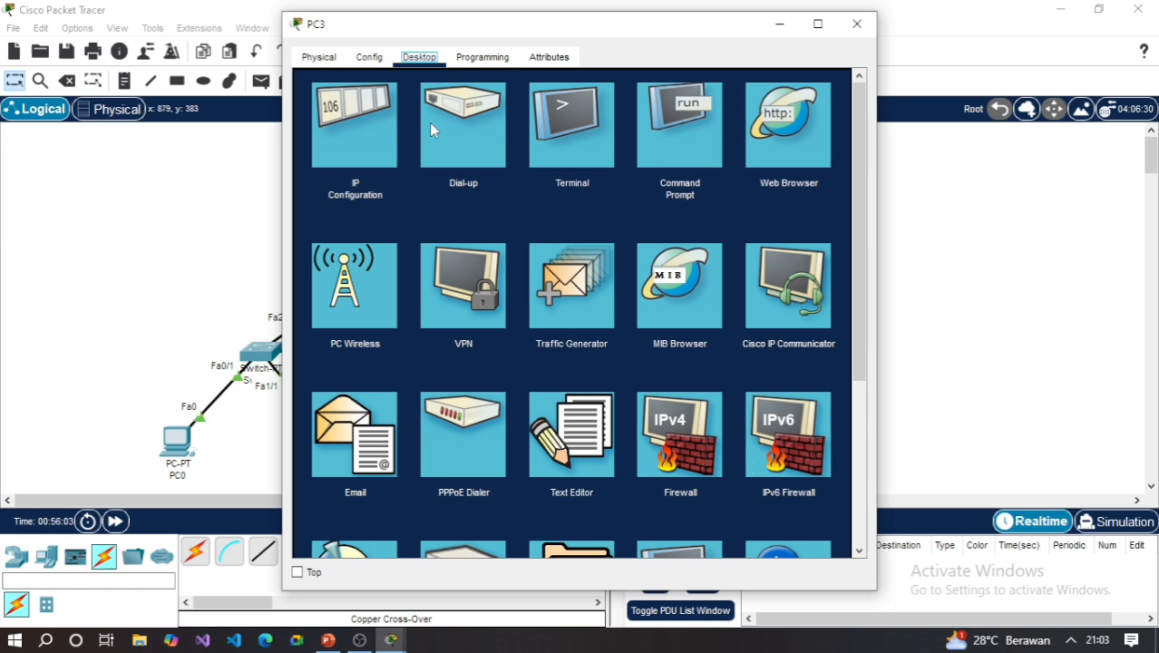
left_click(377, 125)
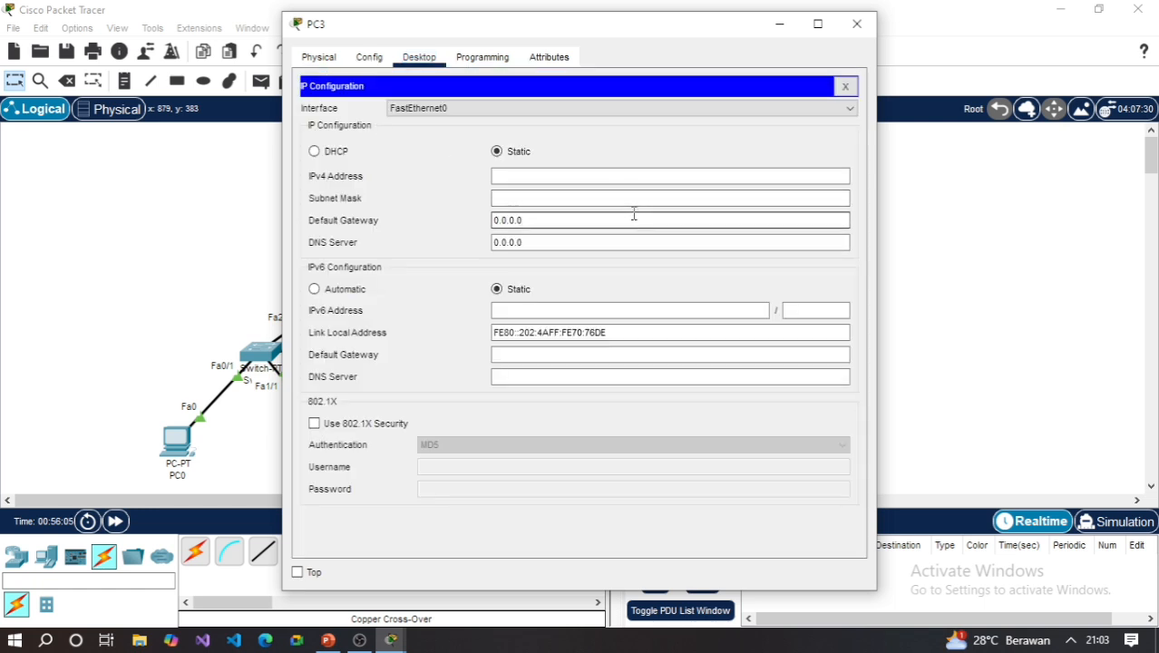
left_click(634, 214)
key("BackSpace")
key("BackSpace")
key("BackSpace")
key("BackSpace")
key("BackSpace")
key("BackSpace")
key("BackSpace")
type("192.168")
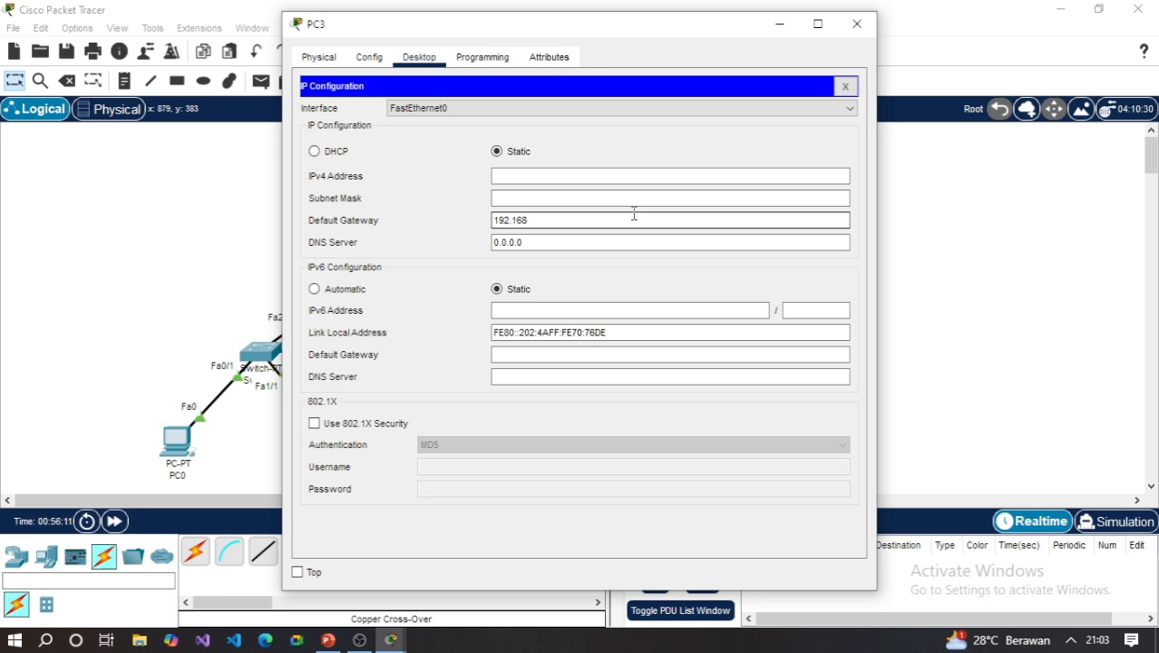
type(".41")
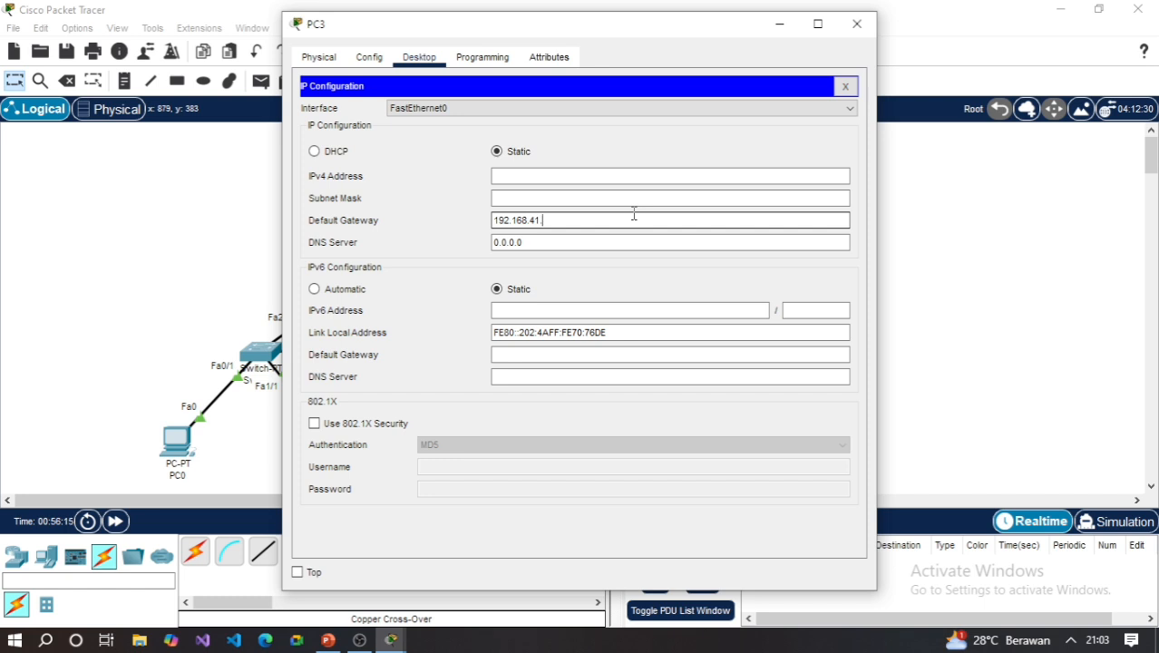
type(".1")
- Set PC3's subnet mask to 255.255.255.0 and its IPv4 address to 192.168.41.3, closing the PC3 window when done
left_click(622, 197)
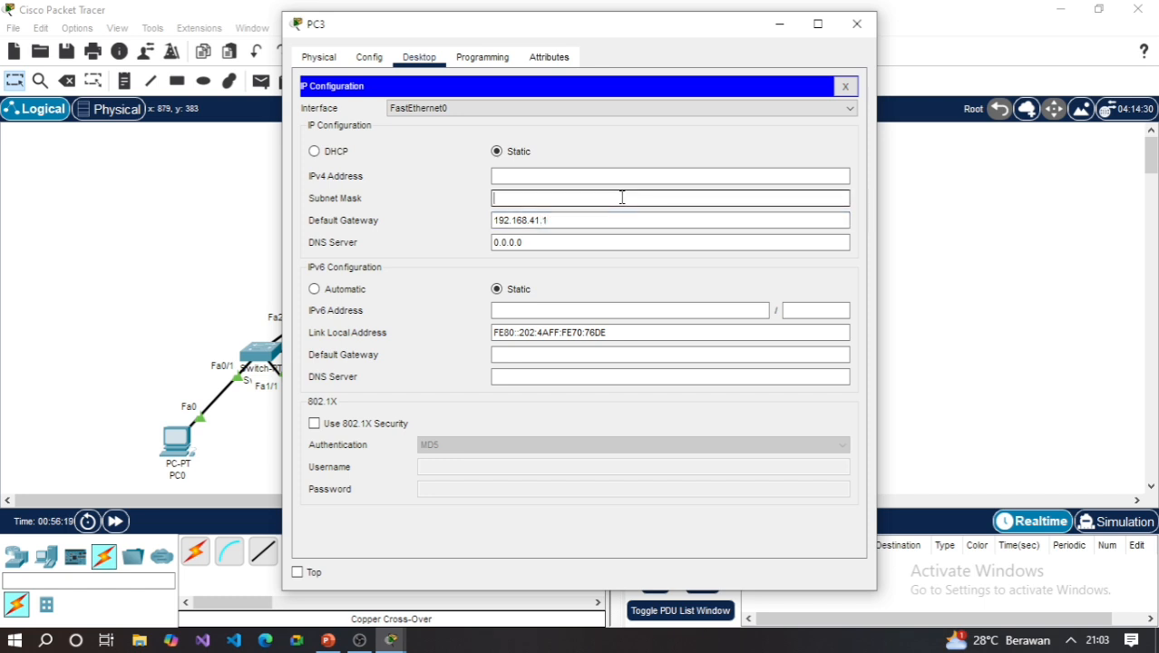
type("5.255.255.0")
left_click(549, 175)
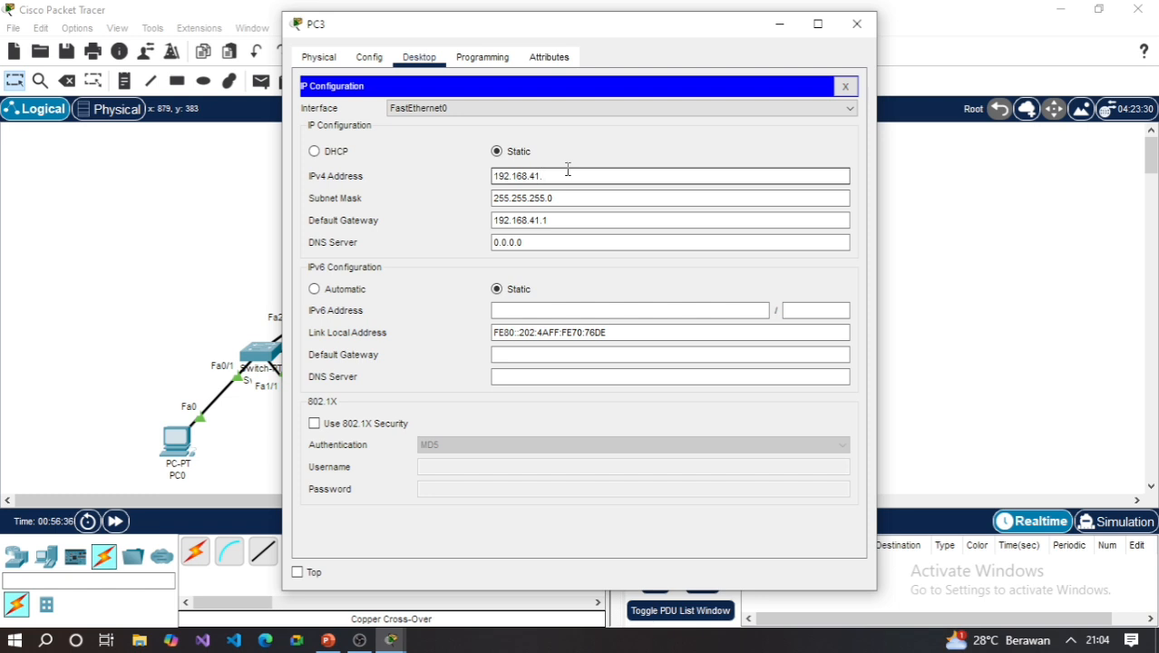
type("3")
left_click(855, 25)
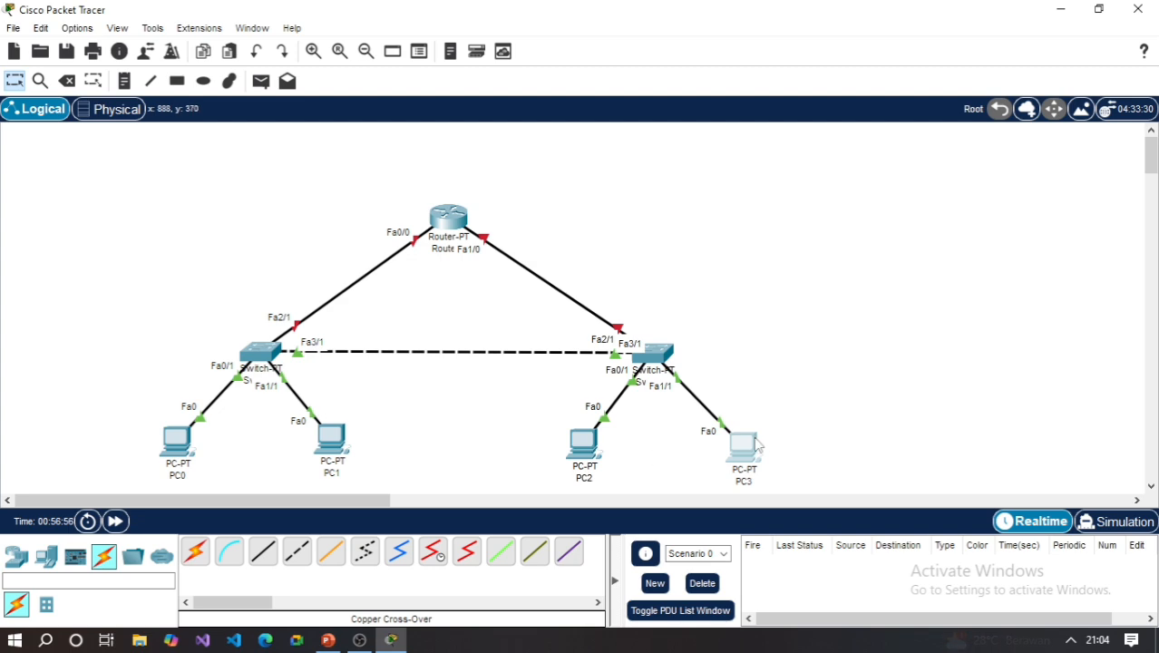
- Check the IP configurations of PC2 and PC1, closing their windows and the PC0 window when done
left_click(583, 442)
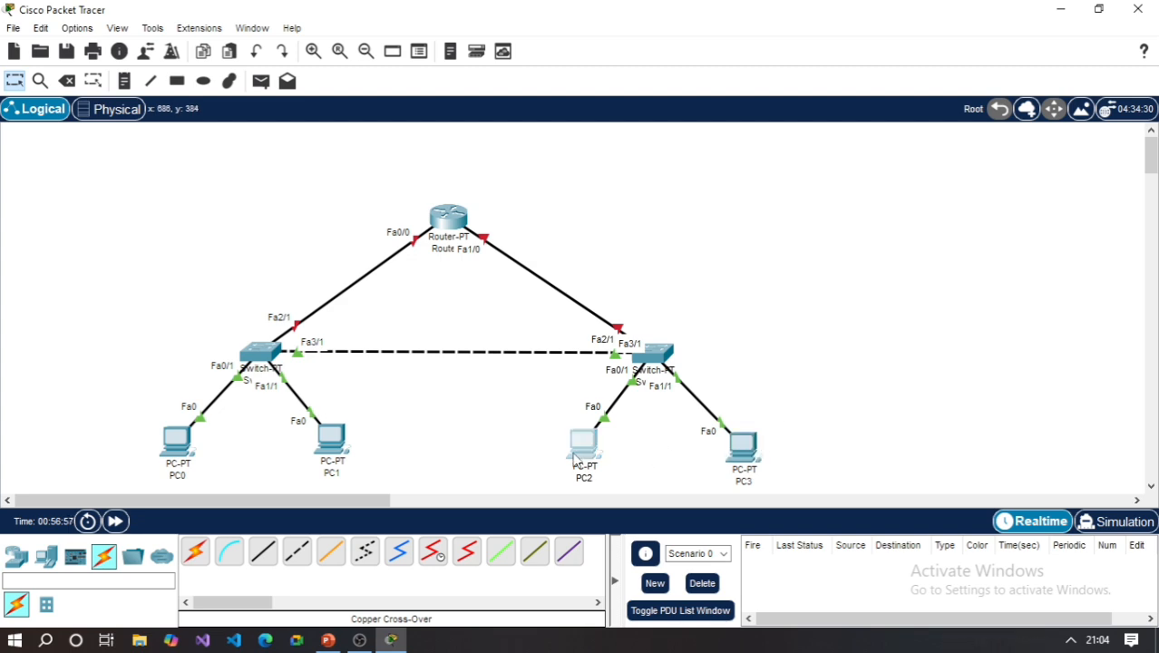
left_click(352, 136)
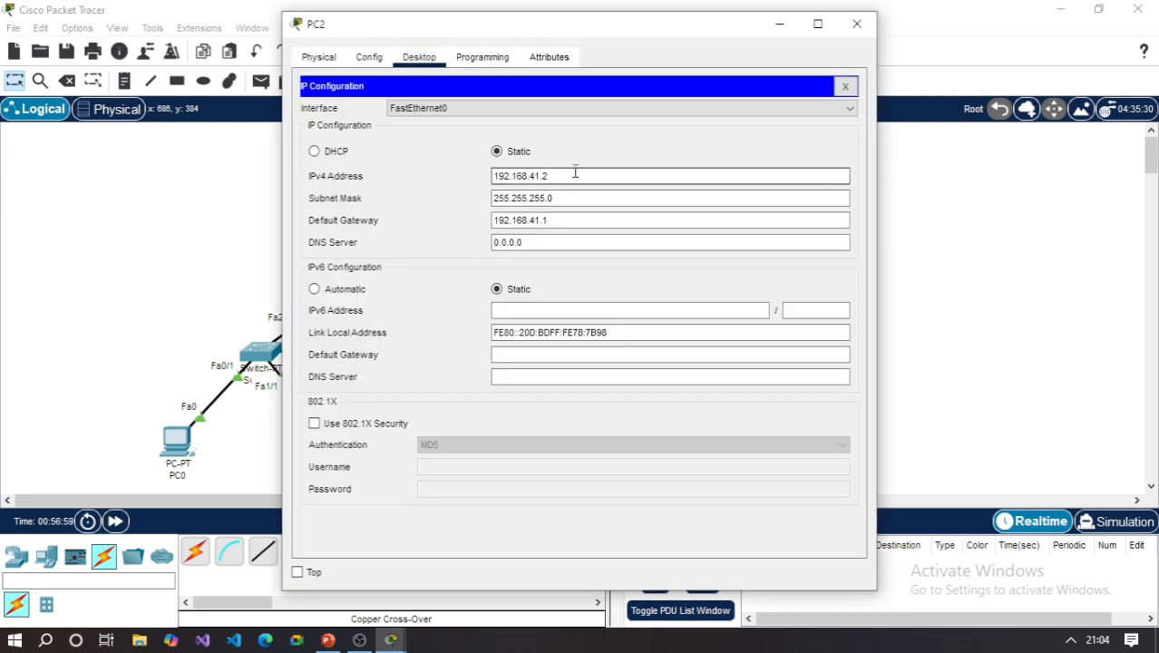
left_click(870, 29)
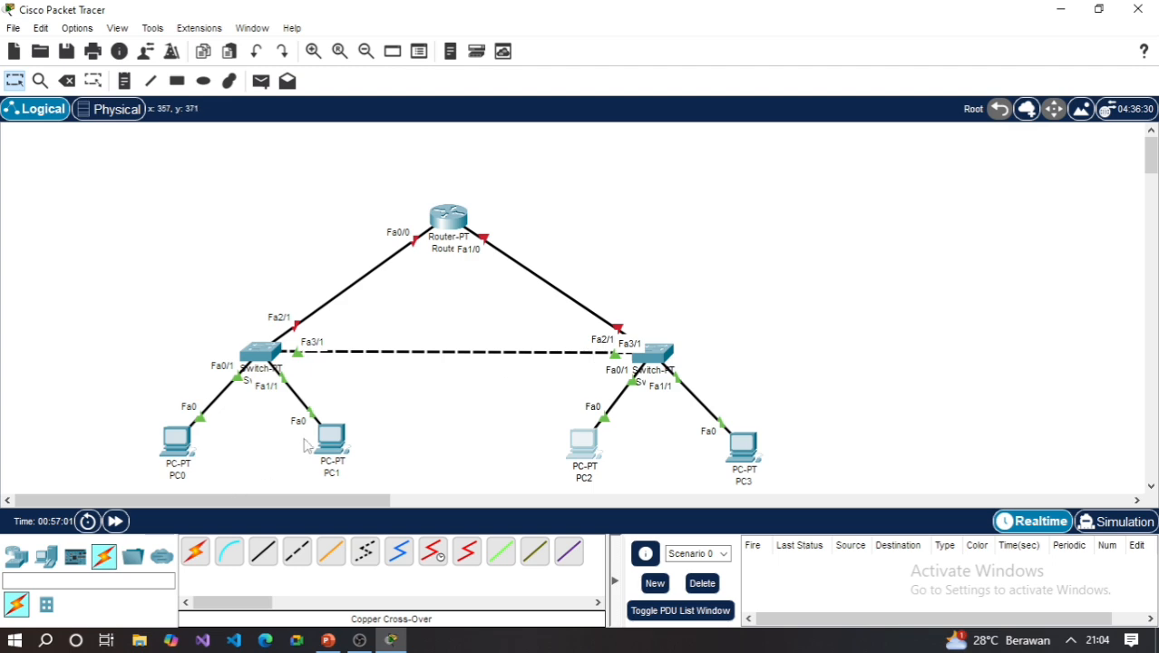
left_click(328, 440)
left_click(363, 136)
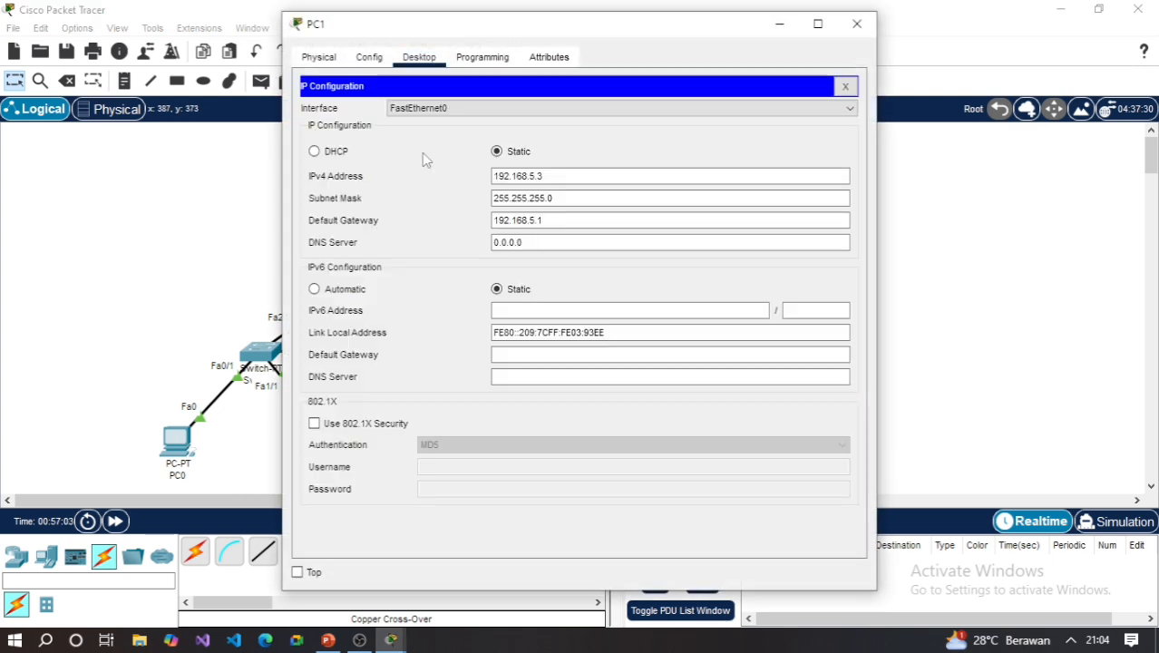
left_click(863, 24)
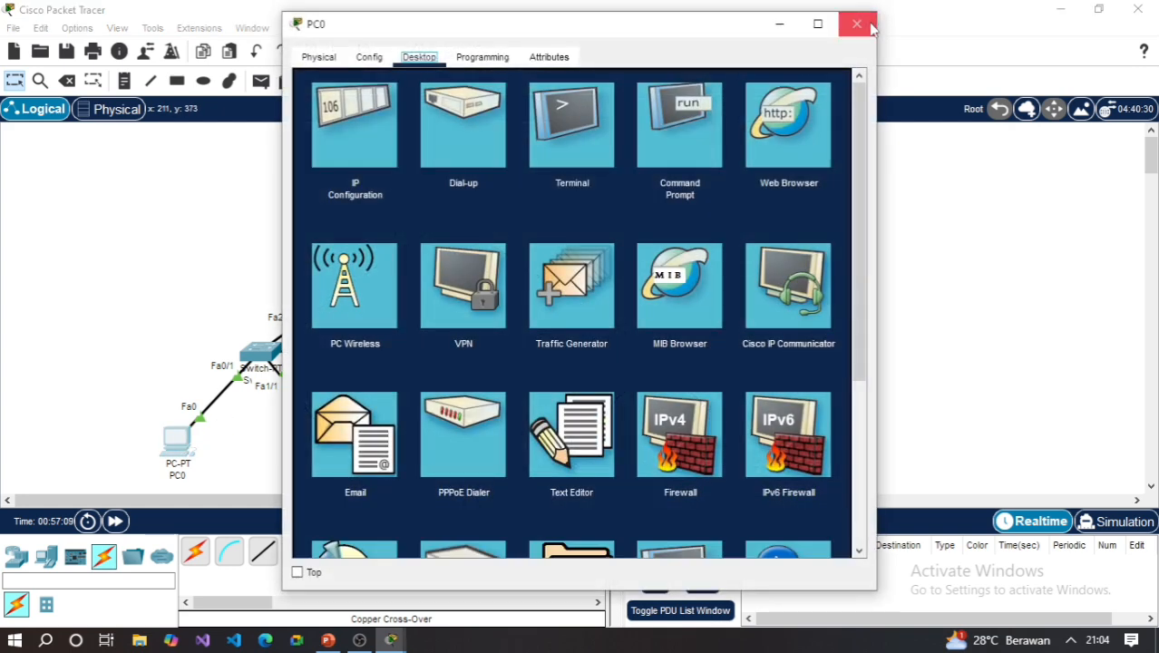
left_click(863, 22)
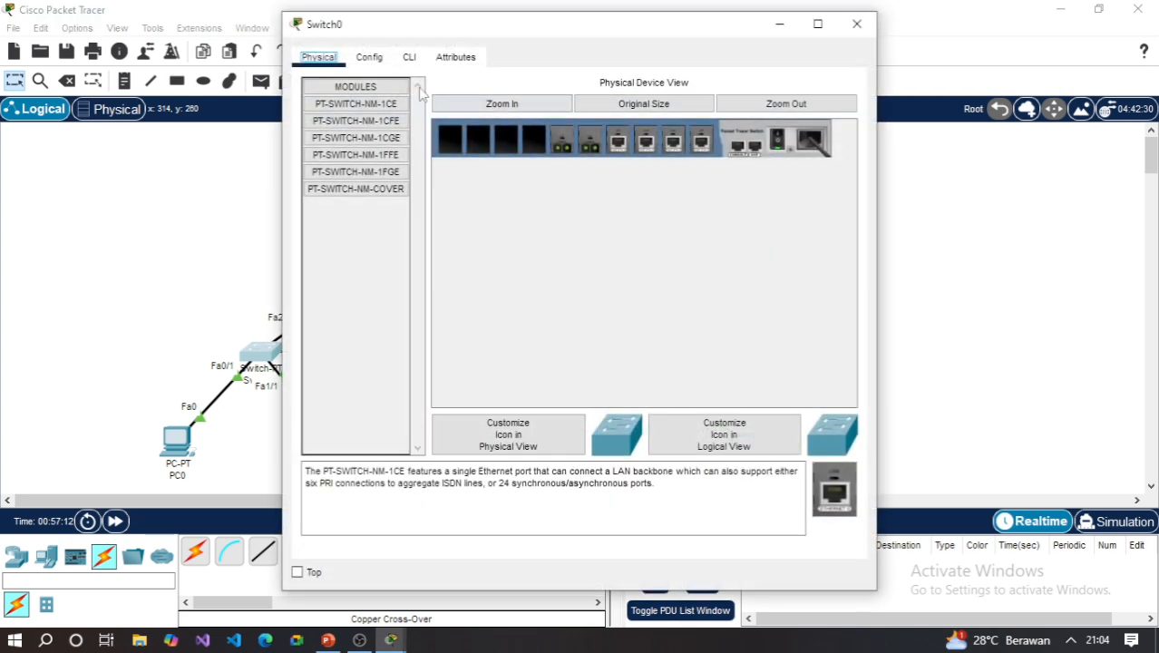
- Open Switch0's VLAN database and look up the VLAN segmentation on the project description slide in PowerPoint, returning to Packet Tracer when done
left_click(365, 60)
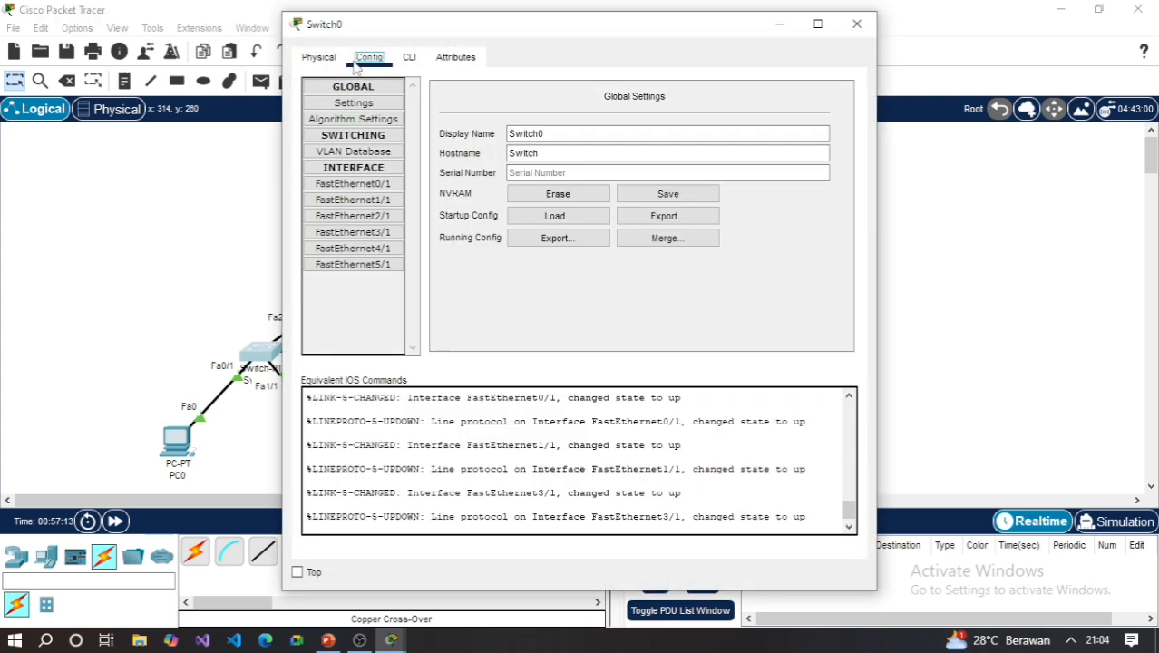
left_click(381, 154)
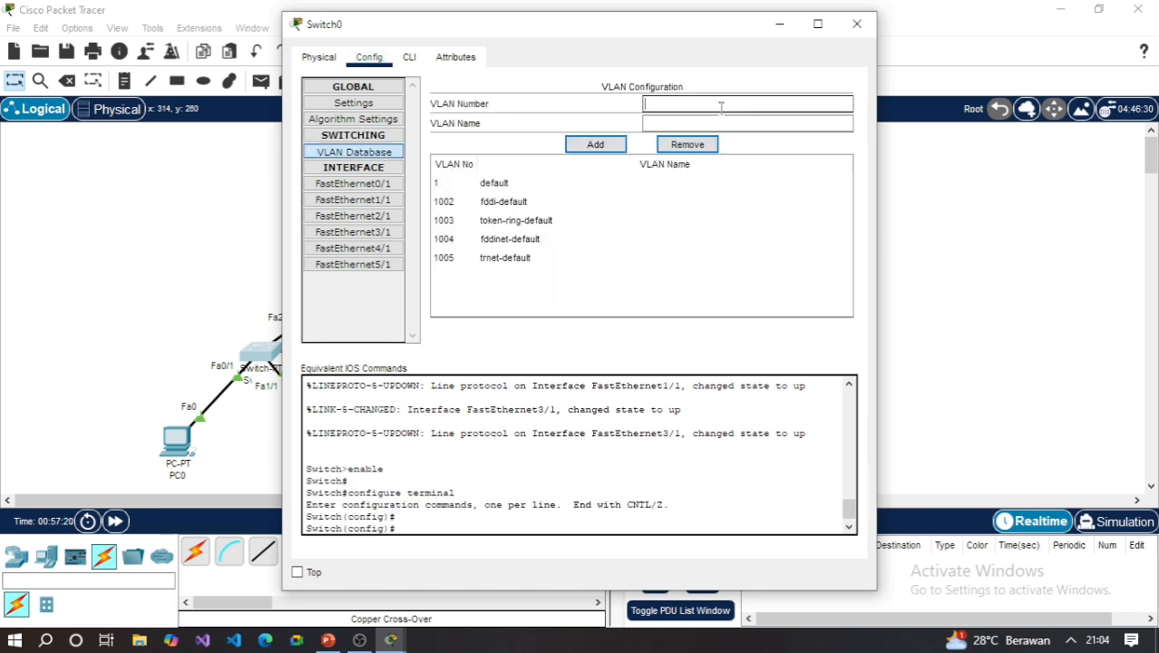
left_click(327, 642)
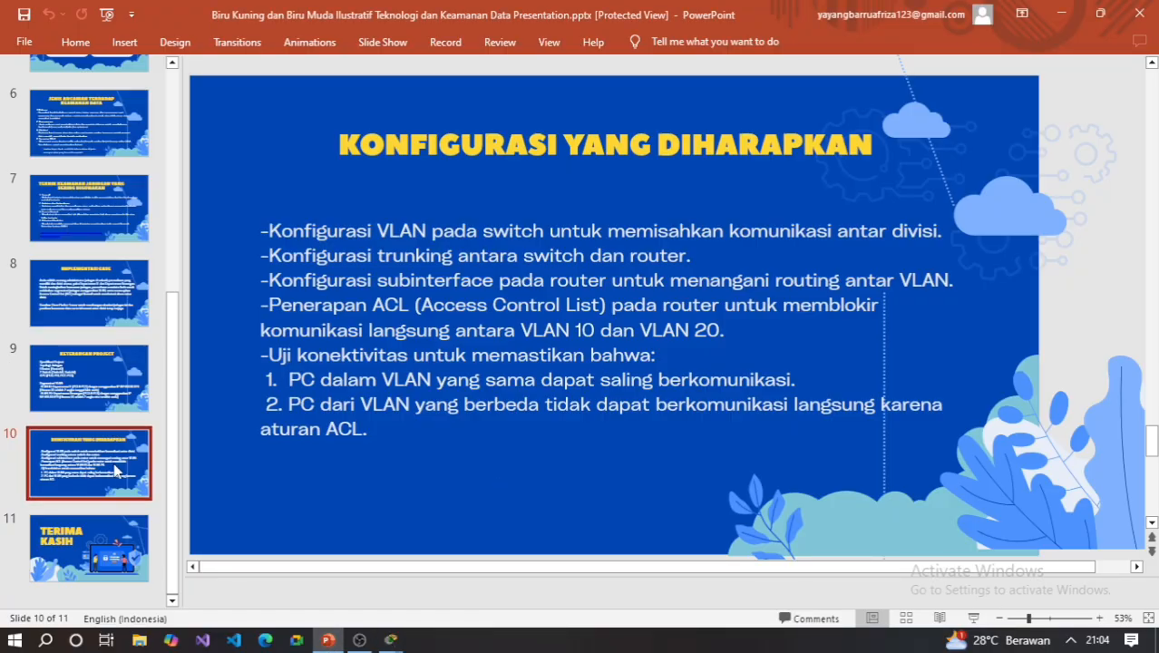
left_click(105, 397)
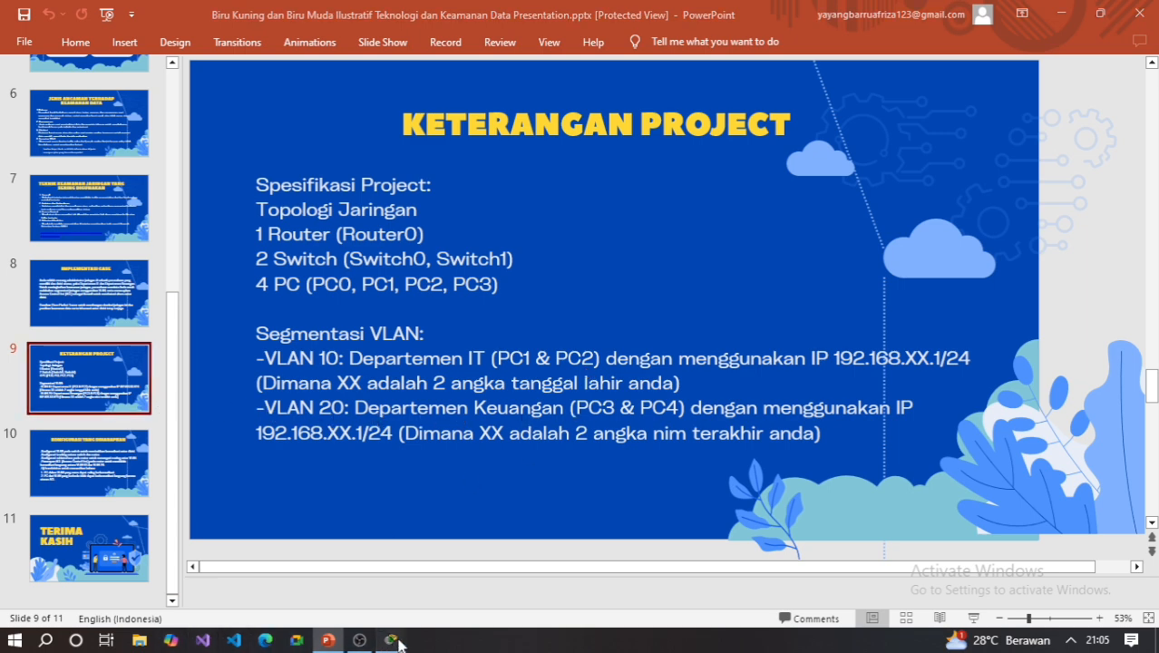
mouse_move(392, 638)
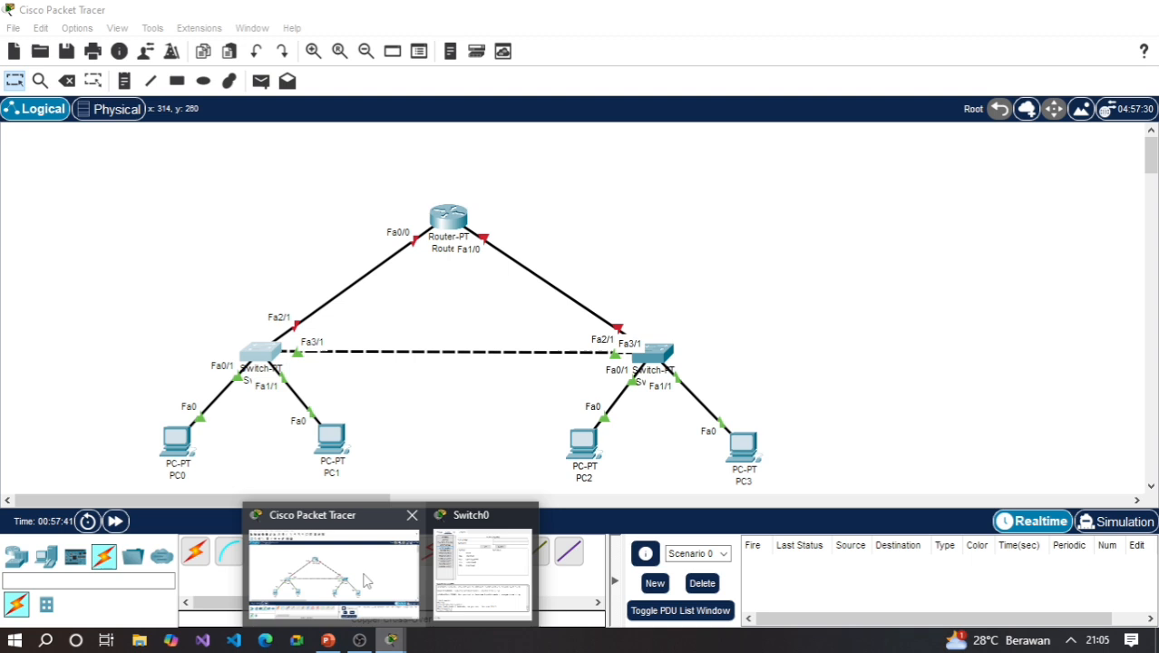
left_click(371, 581)
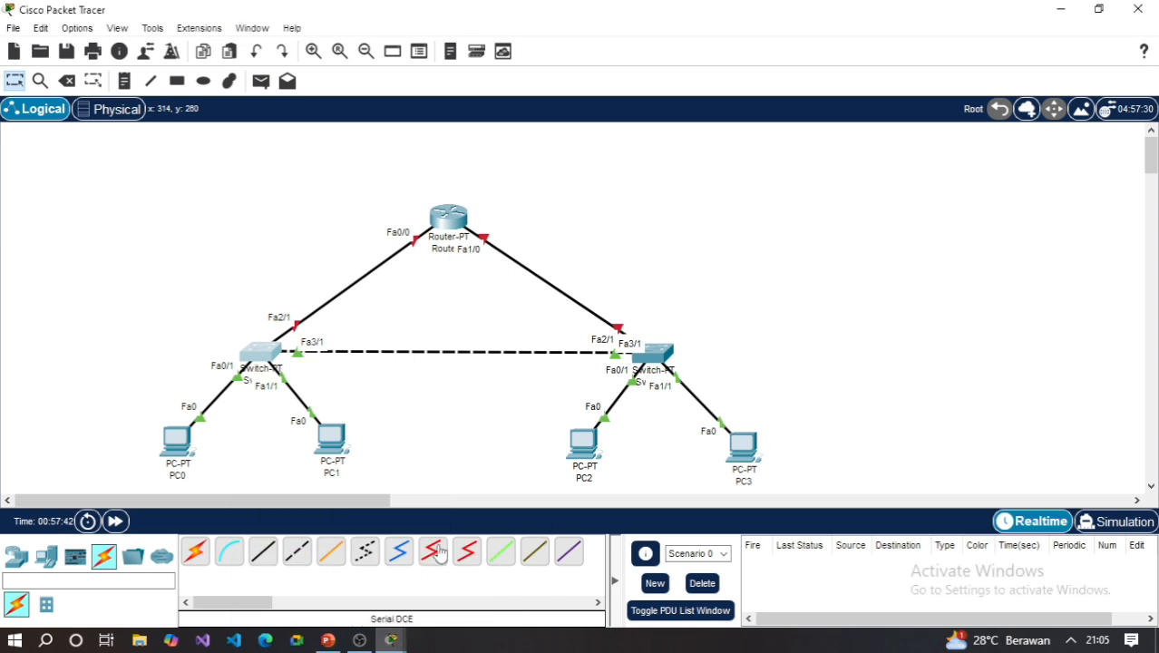
left_click(263, 351)
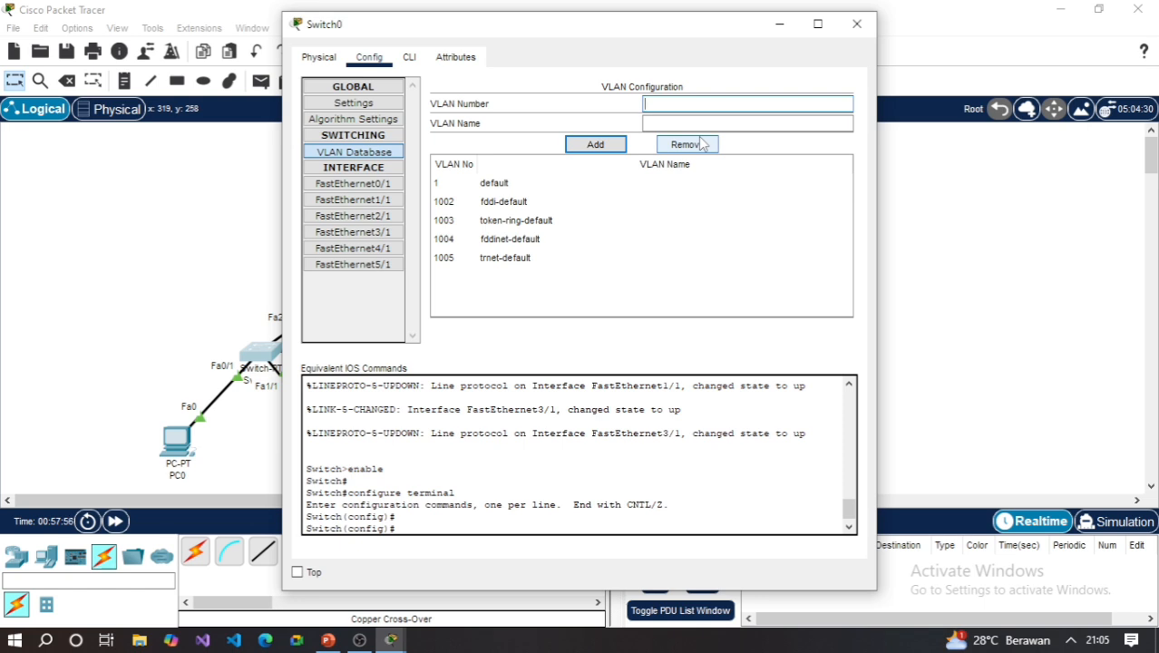
type("10")
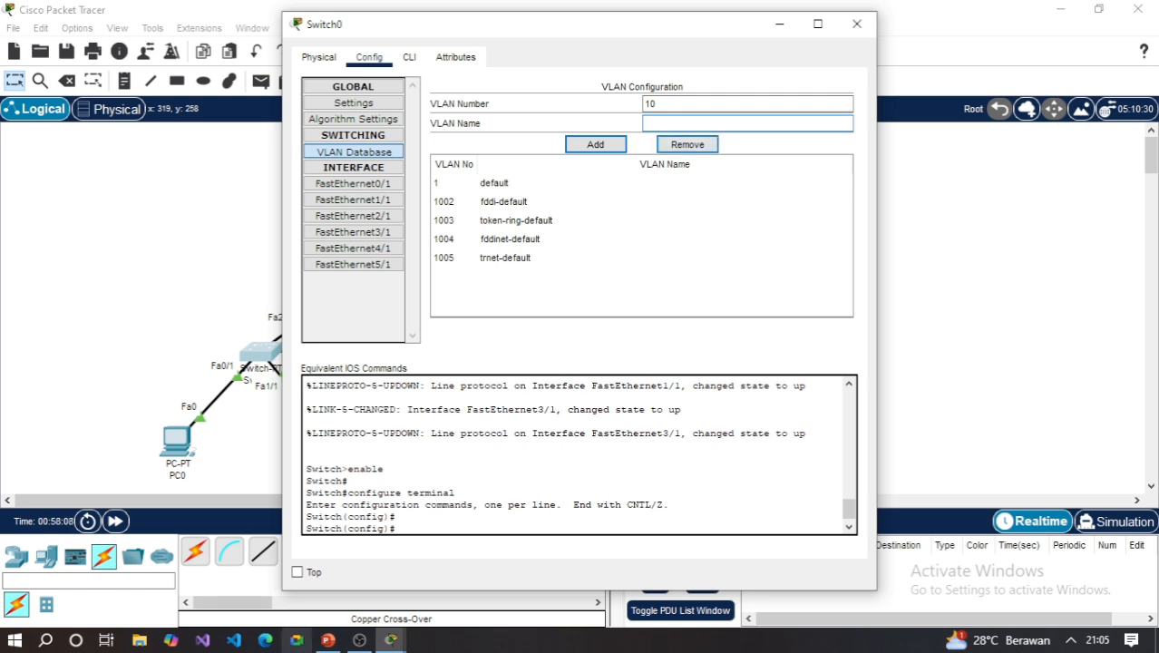
mouse_move(326, 642)
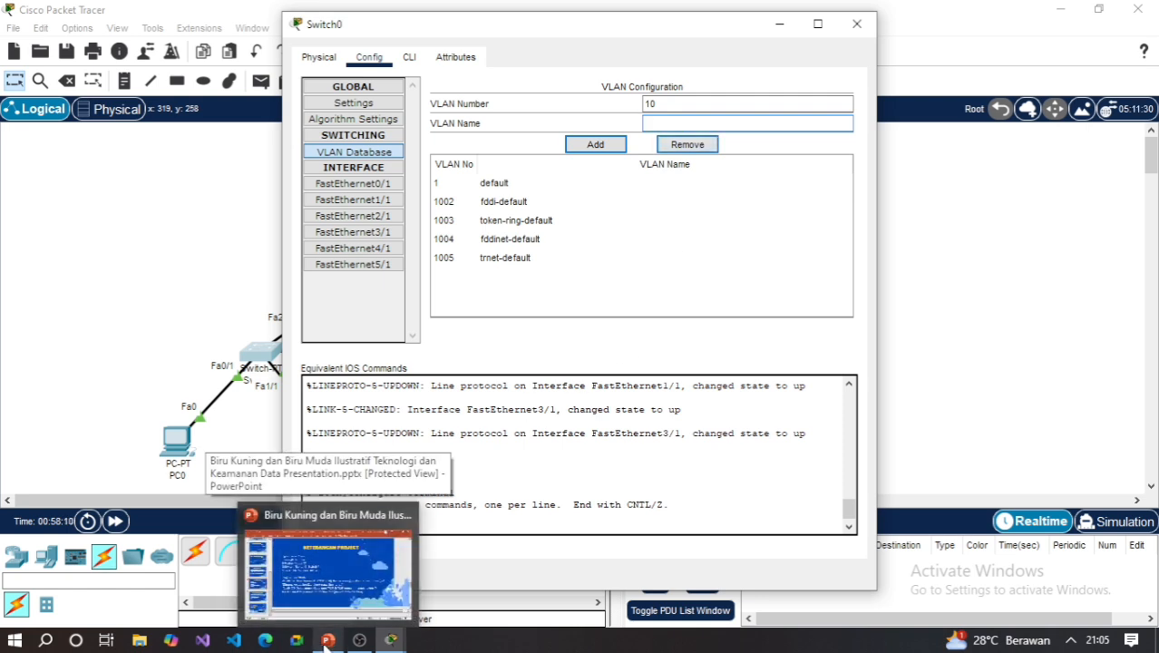
left_click(327, 571)
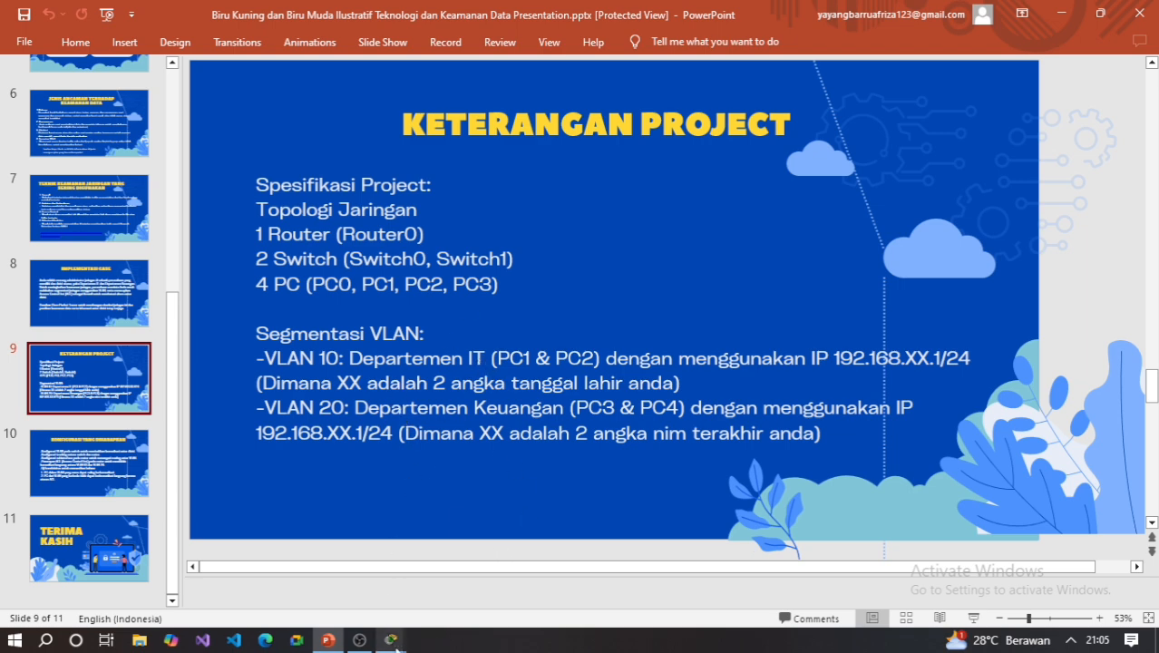
mouse_move(396, 640)
left_click(381, 548)
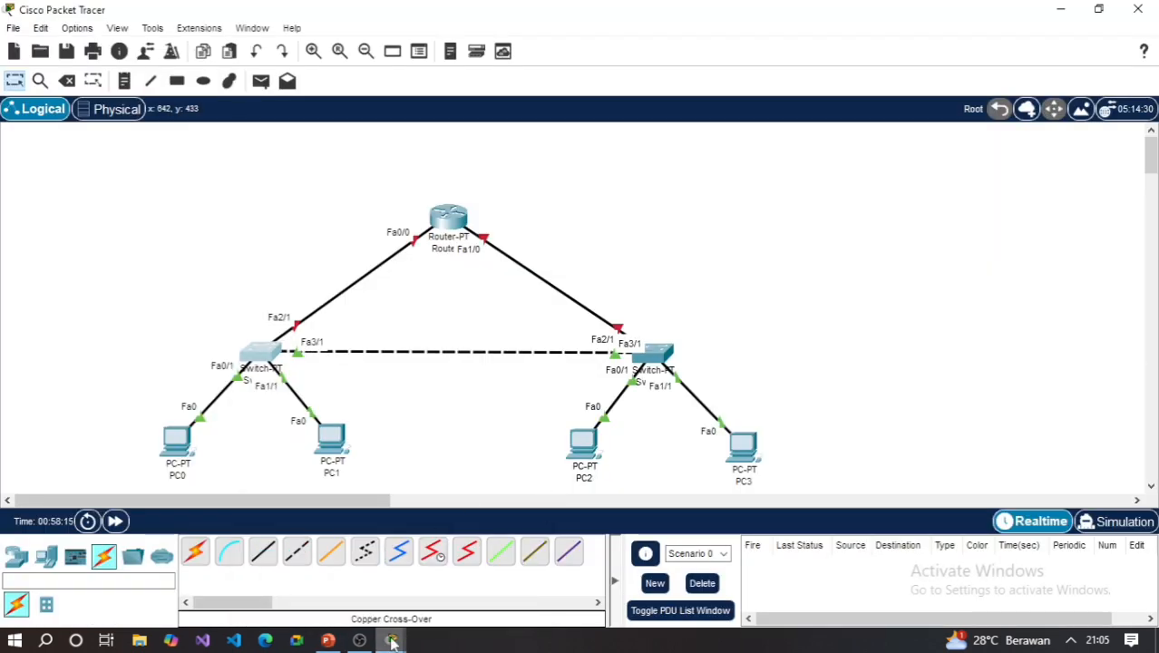
left_click(508, 571)
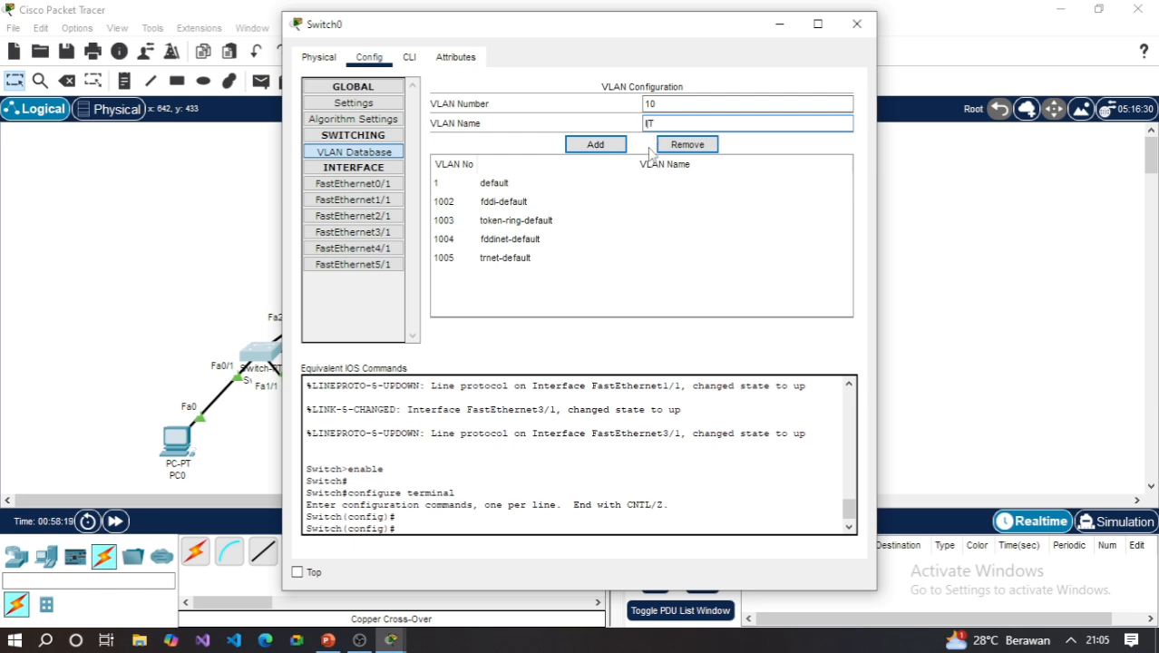
left_click(630, 202)
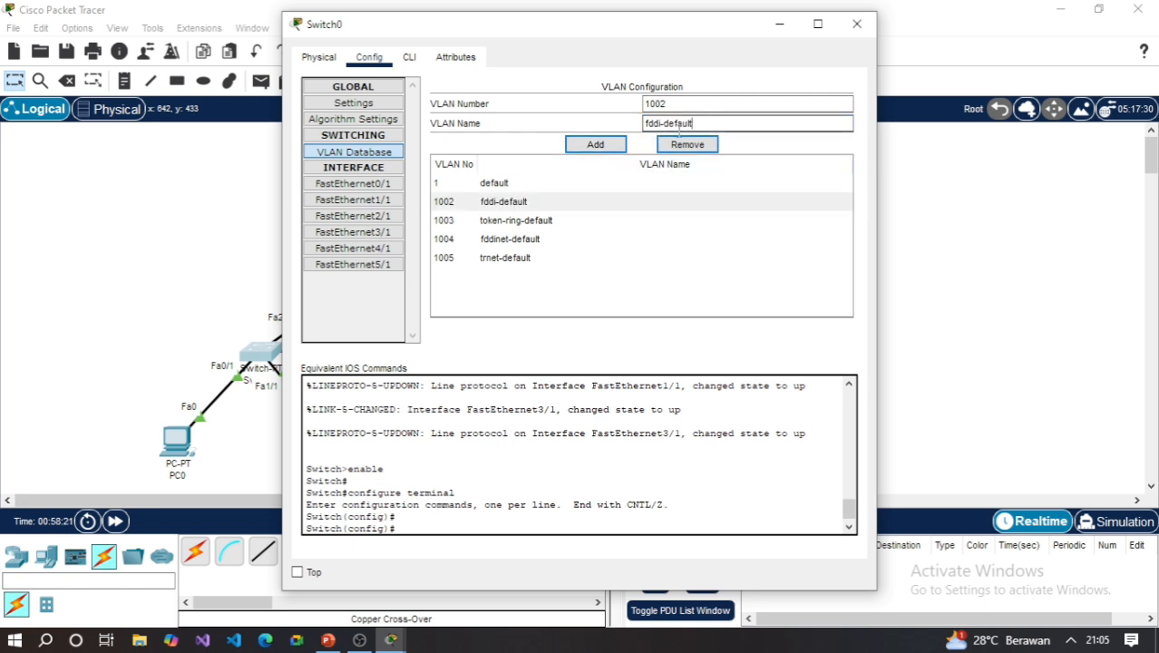
left_click(693, 104)
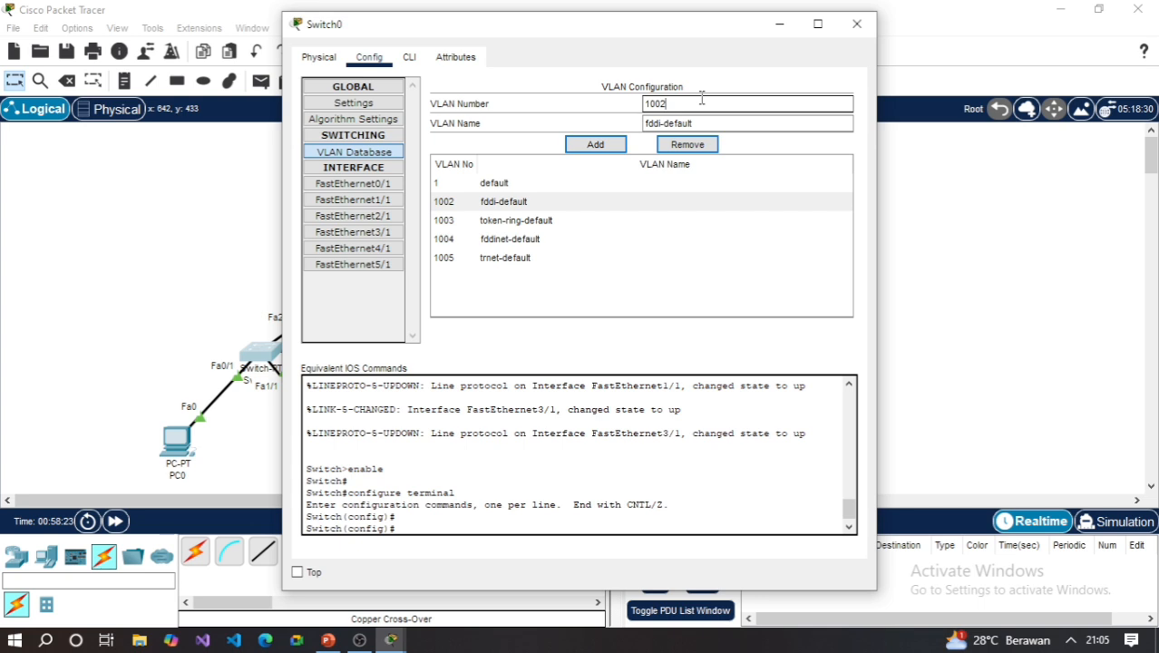
left_click(522, 185)
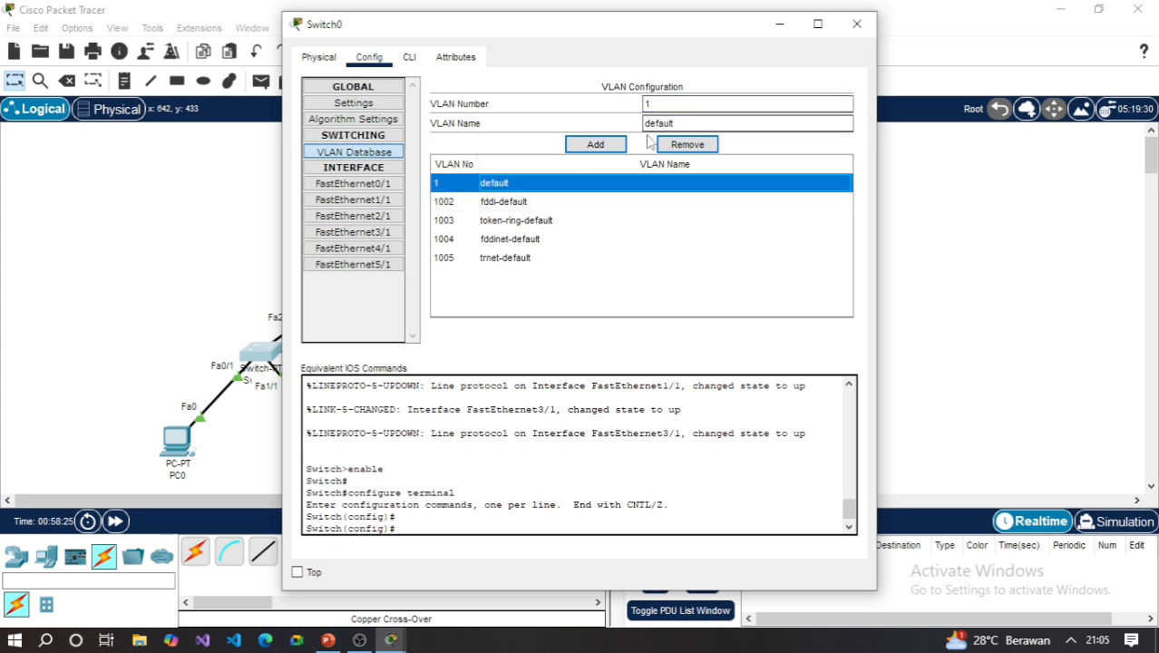
left_click(521, 120)
left_click(377, 154)
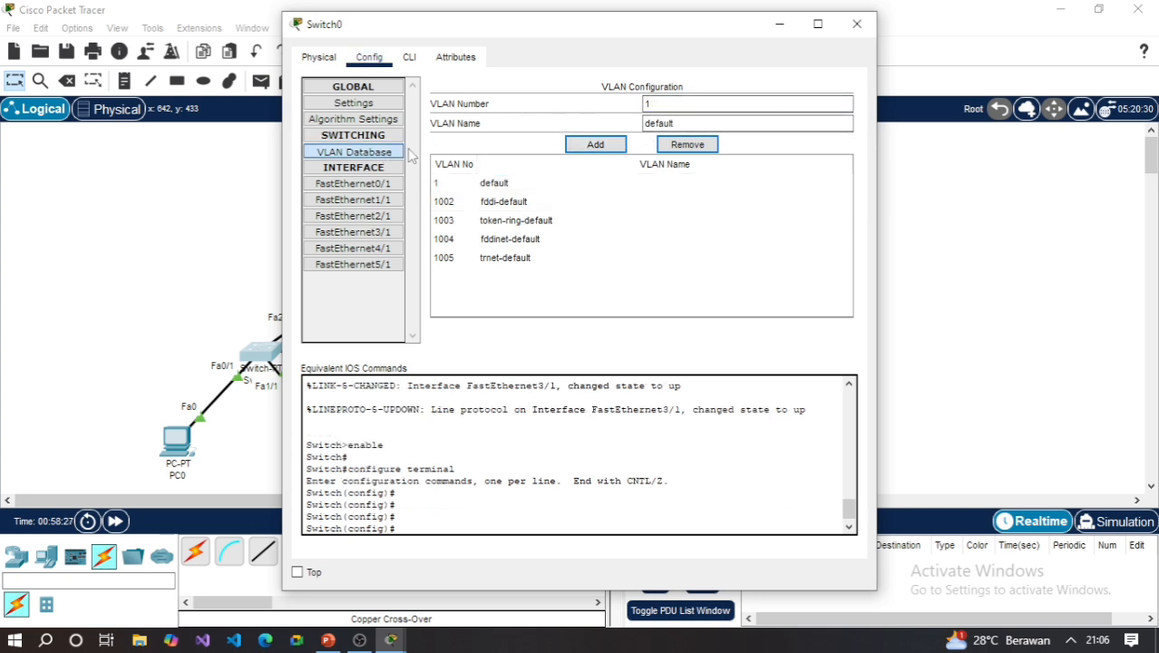
left_click(855, 24)
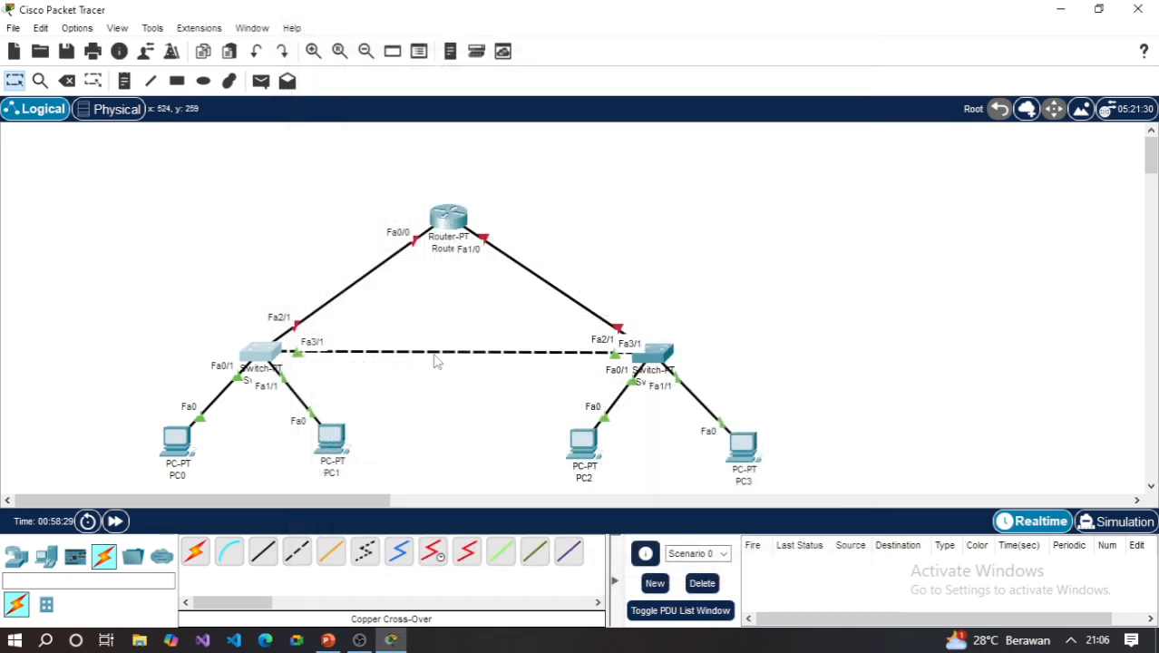
- Add VLAN 10 named IT to Switch0's VLAN database, closing the Switch0 window when done
left_click(272, 355)
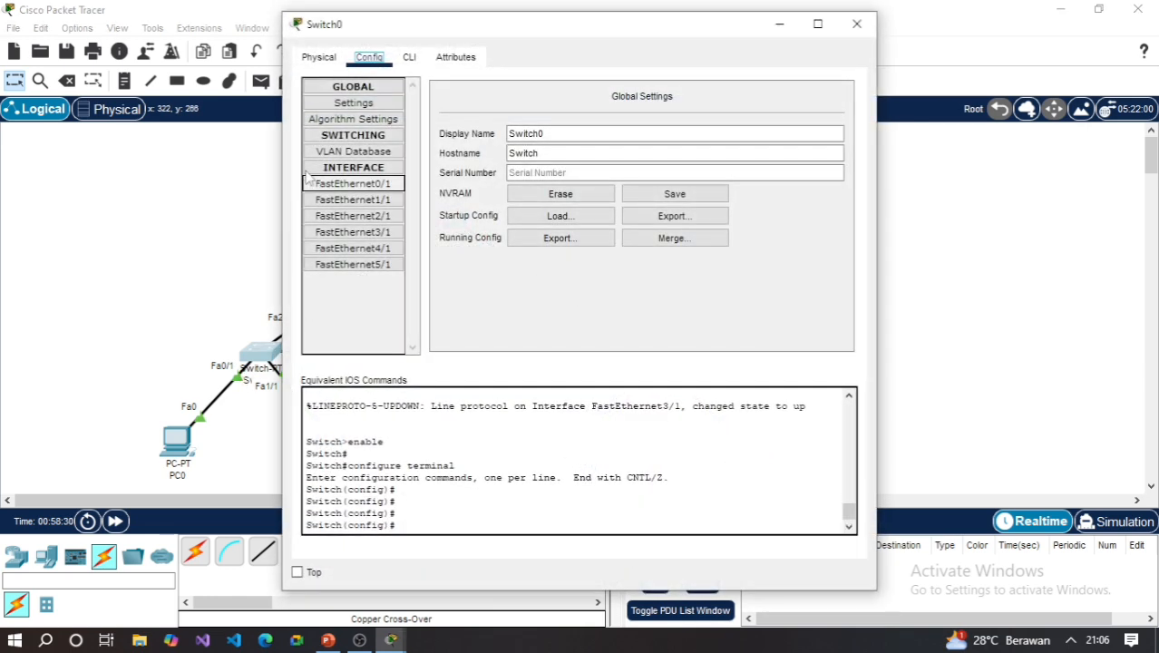
left_click(360, 153)
left_click(761, 105)
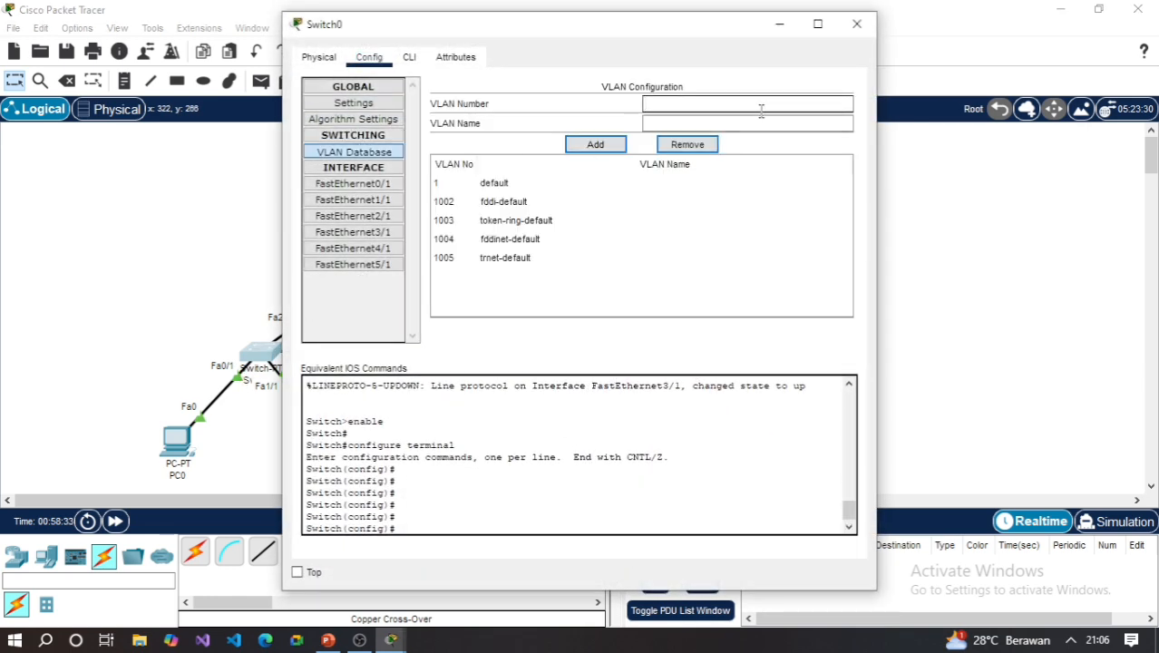
type("10")
left_click(611, 151)
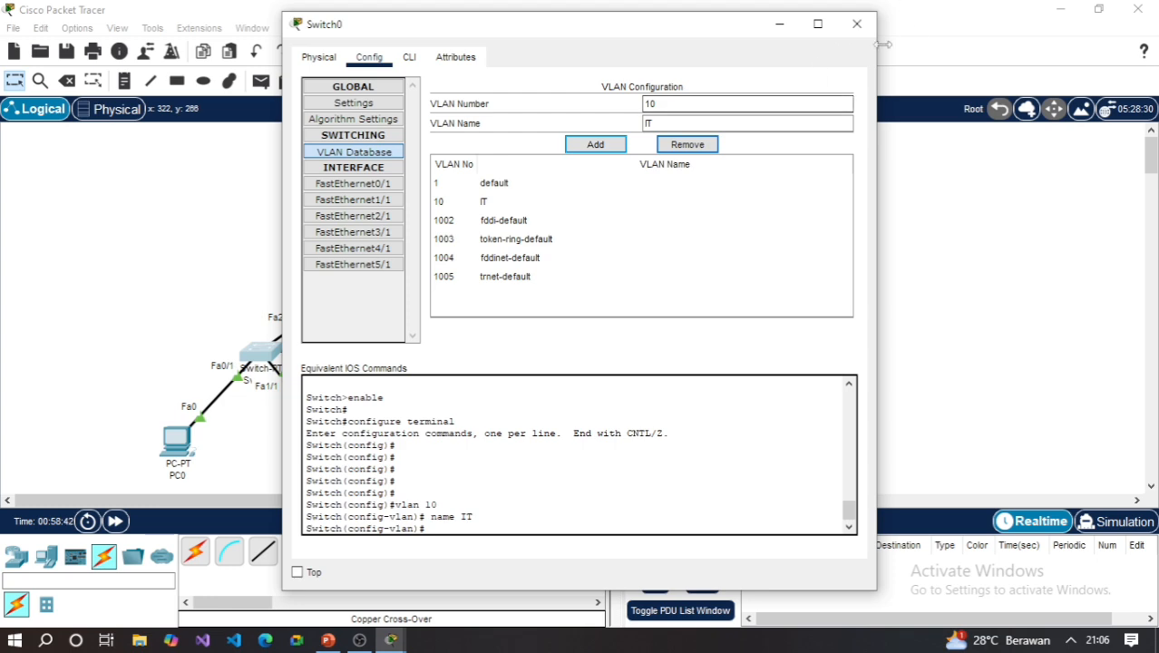
left_click(856, 24)
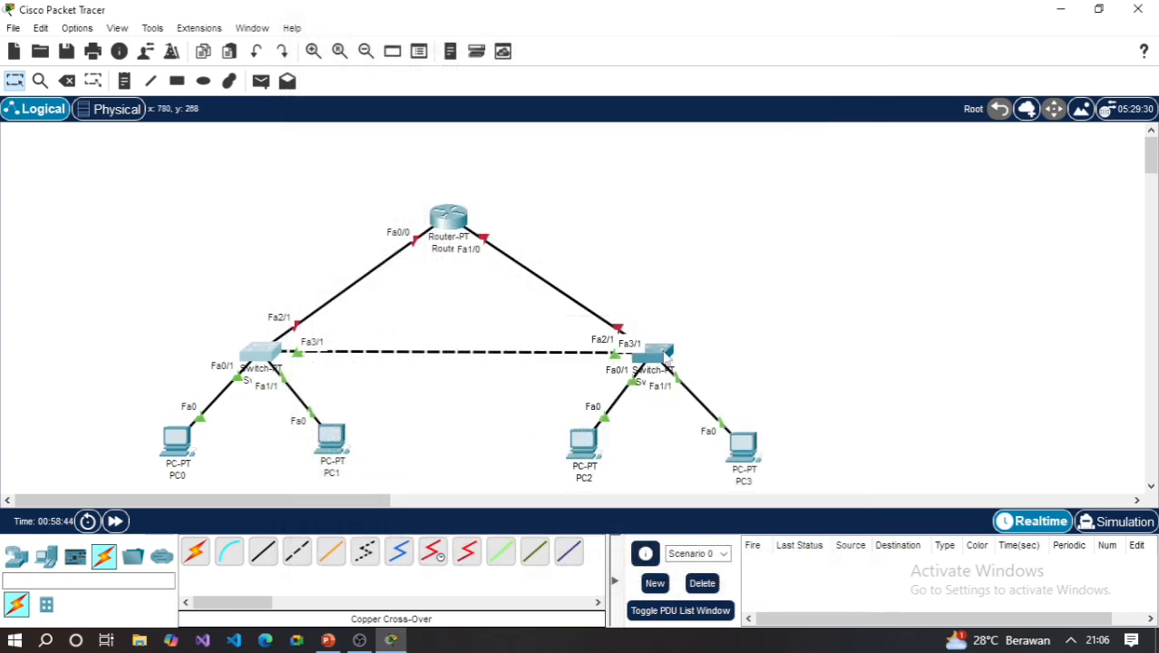
- Add VLAN 20 named Keuangan to Switch1's VLAN database, closing the Switch1 window when done
left_click(660, 353)
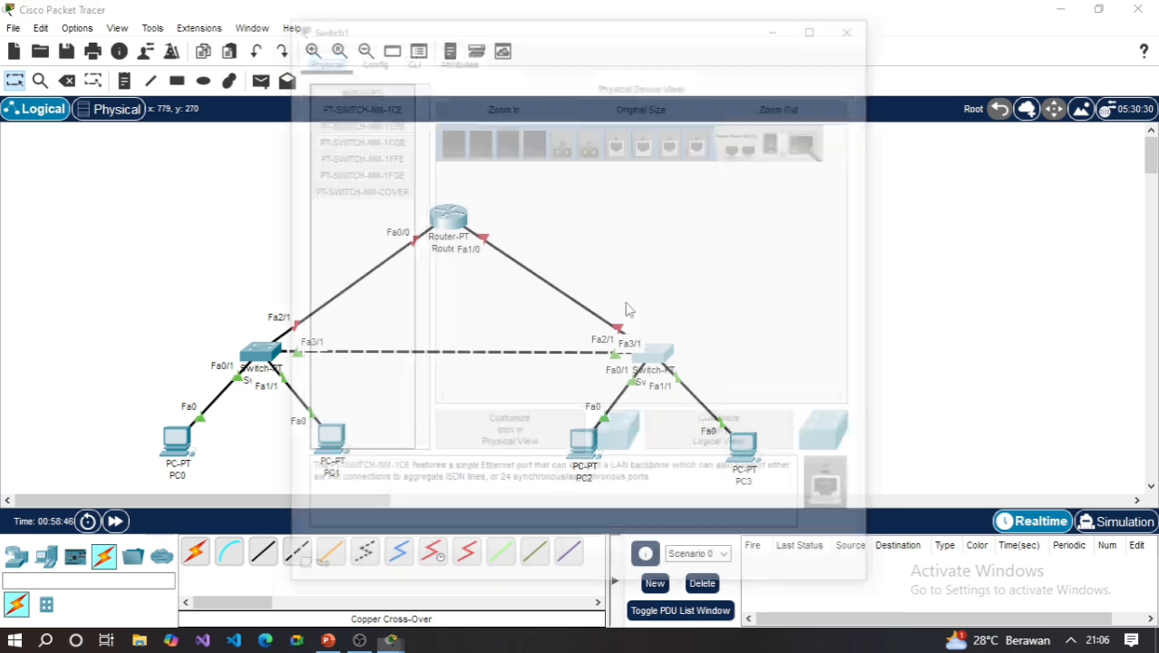
left_click(367, 57)
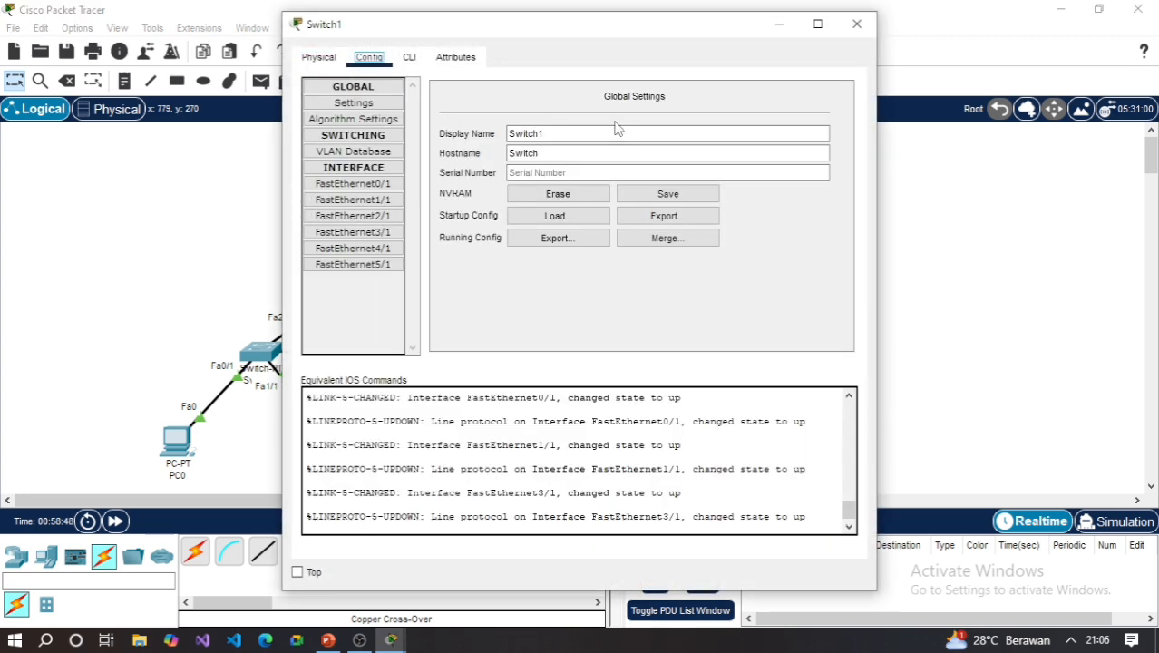
left_click(354, 151)
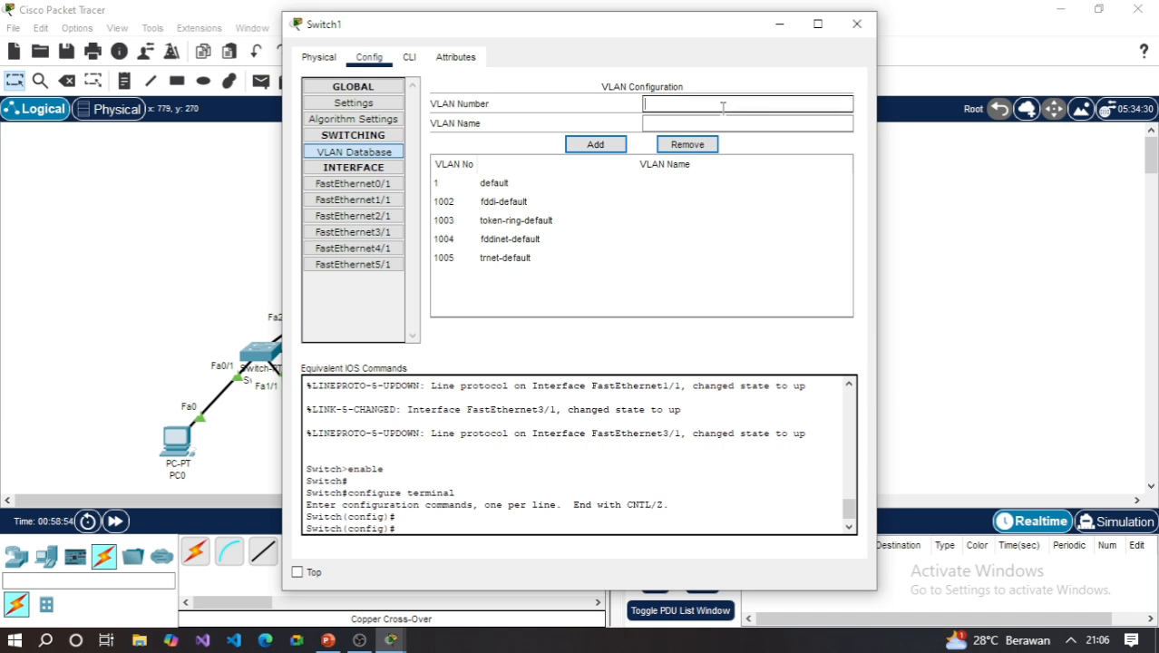
type("0")
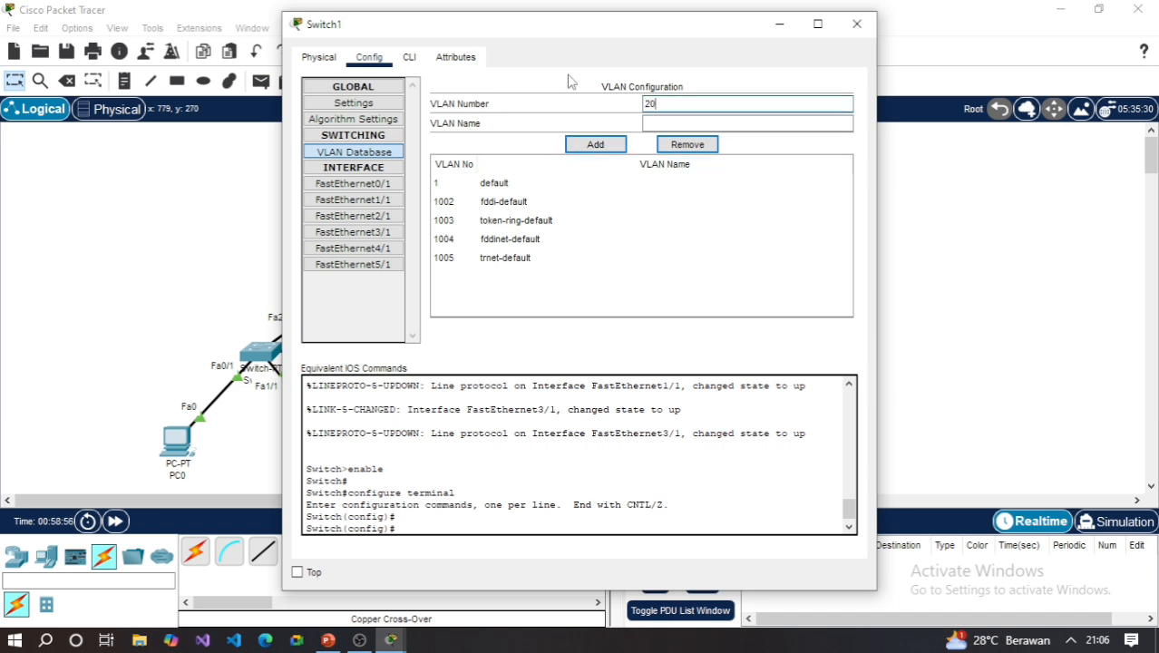
key("Tab")
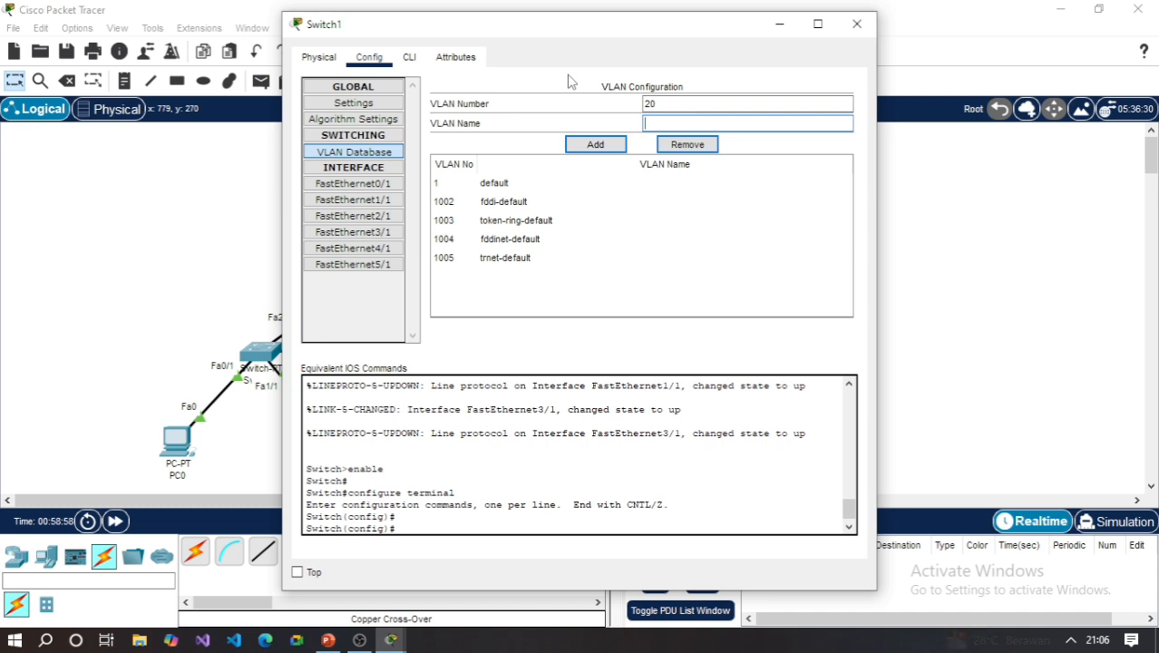
type("KEuangan")
key("Left")
key("Left")
key("BackSpace")
type("e")
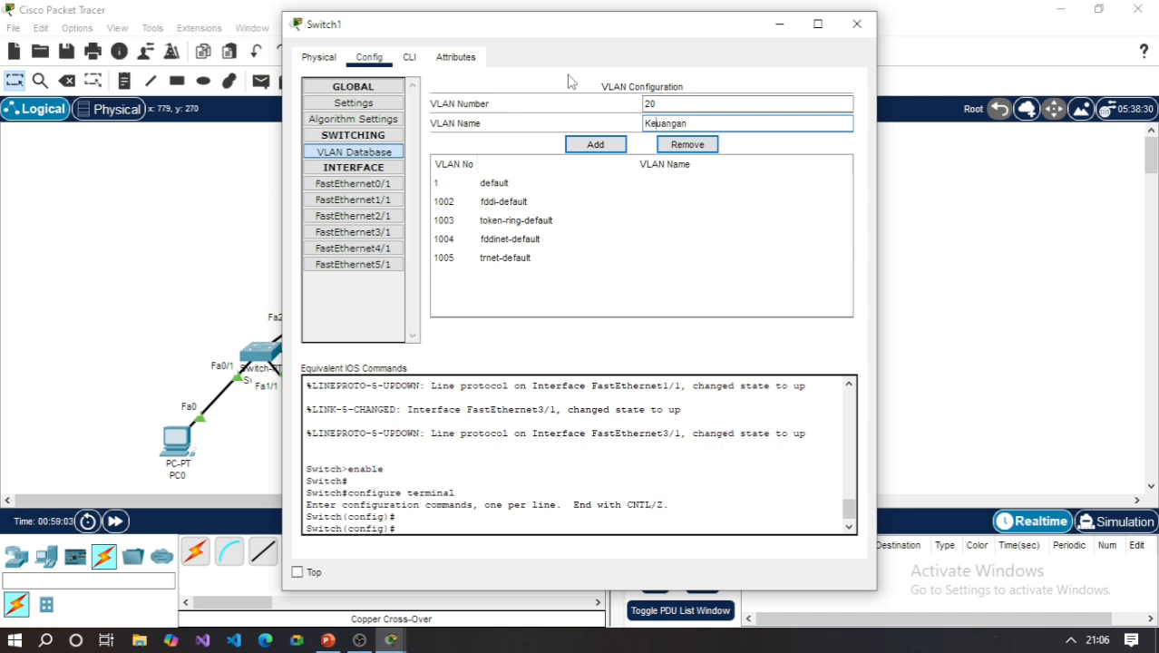
left_click(595, 145)
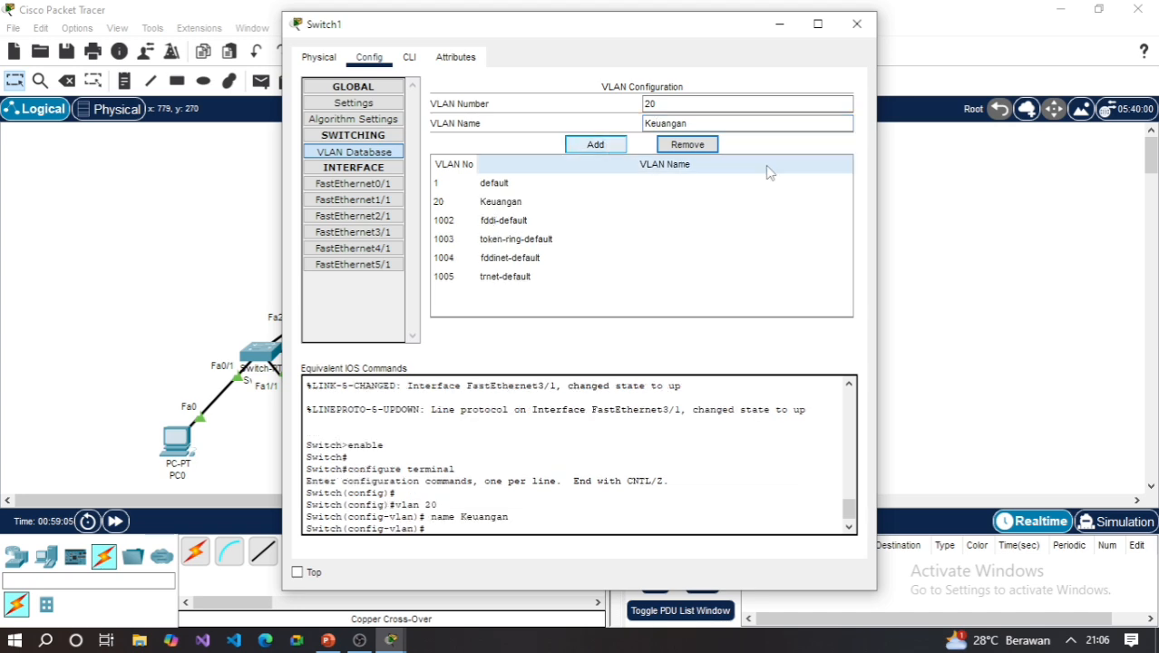
left_click(857, 24)
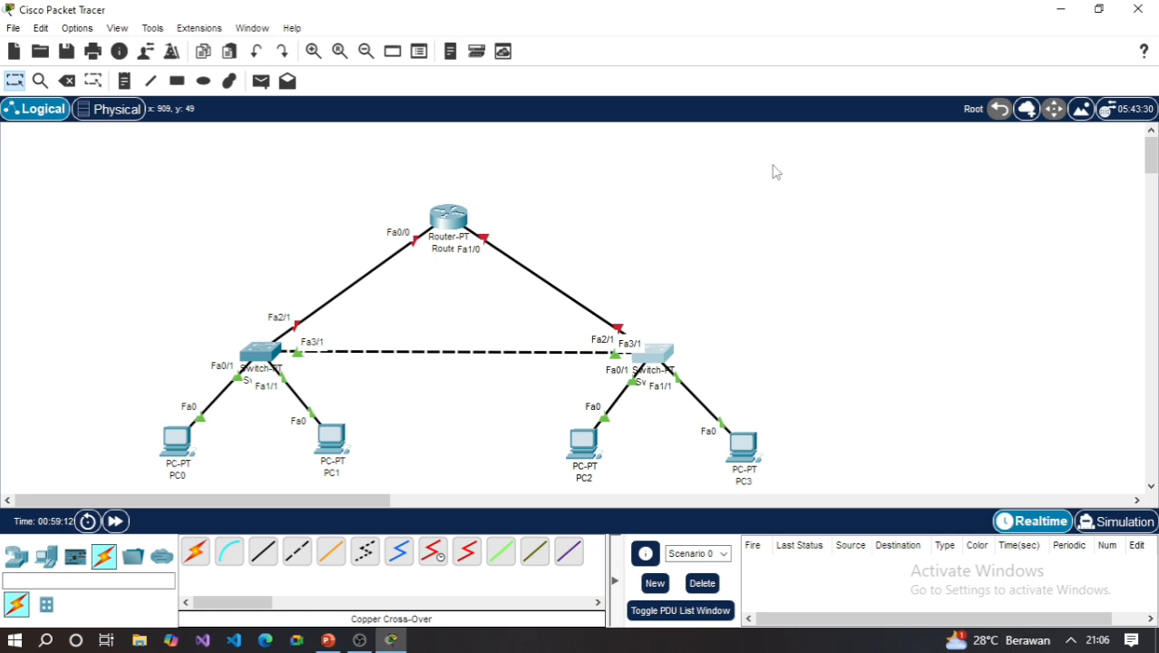
left_click(260, 357)
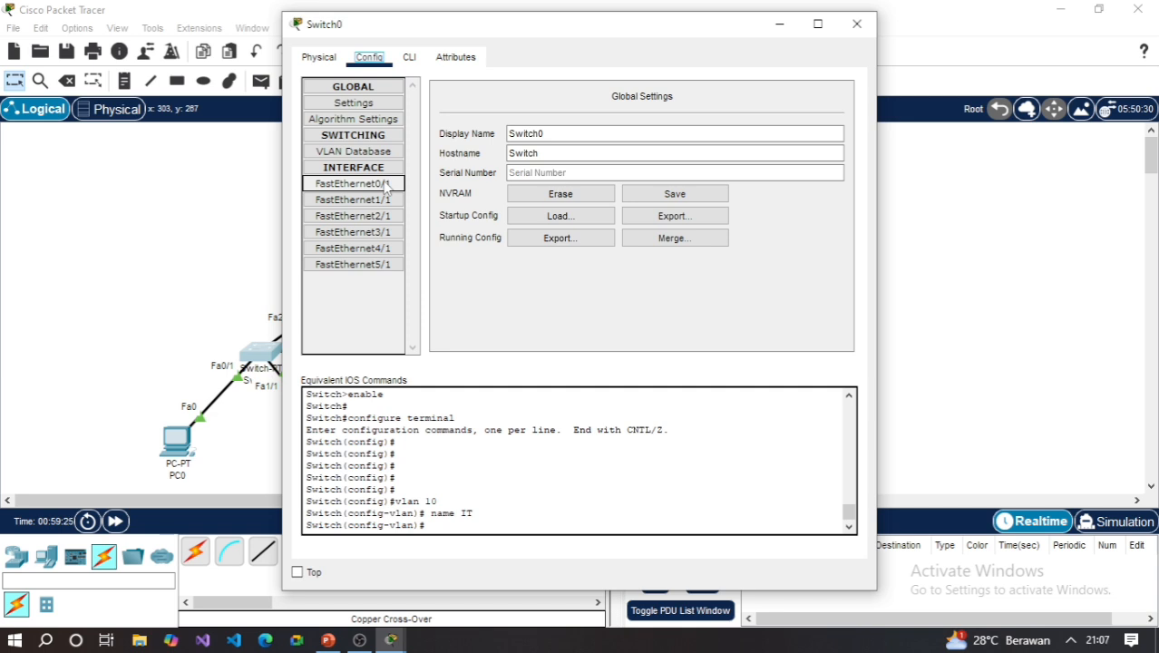
left_click(856, 23)
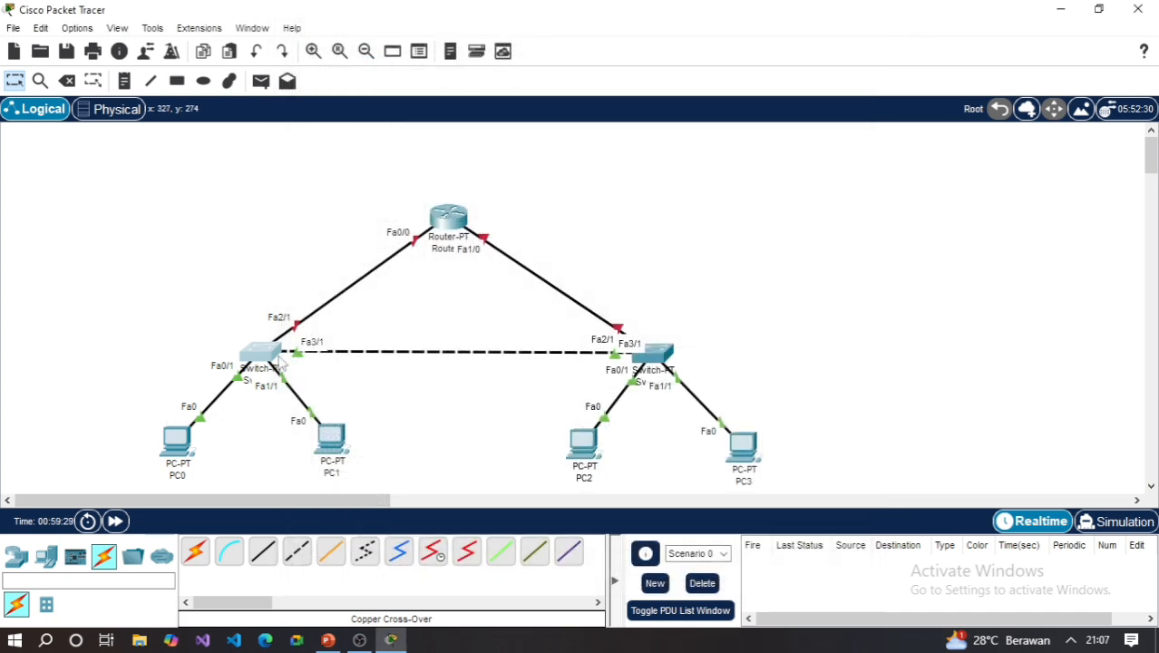
mouse_move(283, 360)
left_click(261, 356)
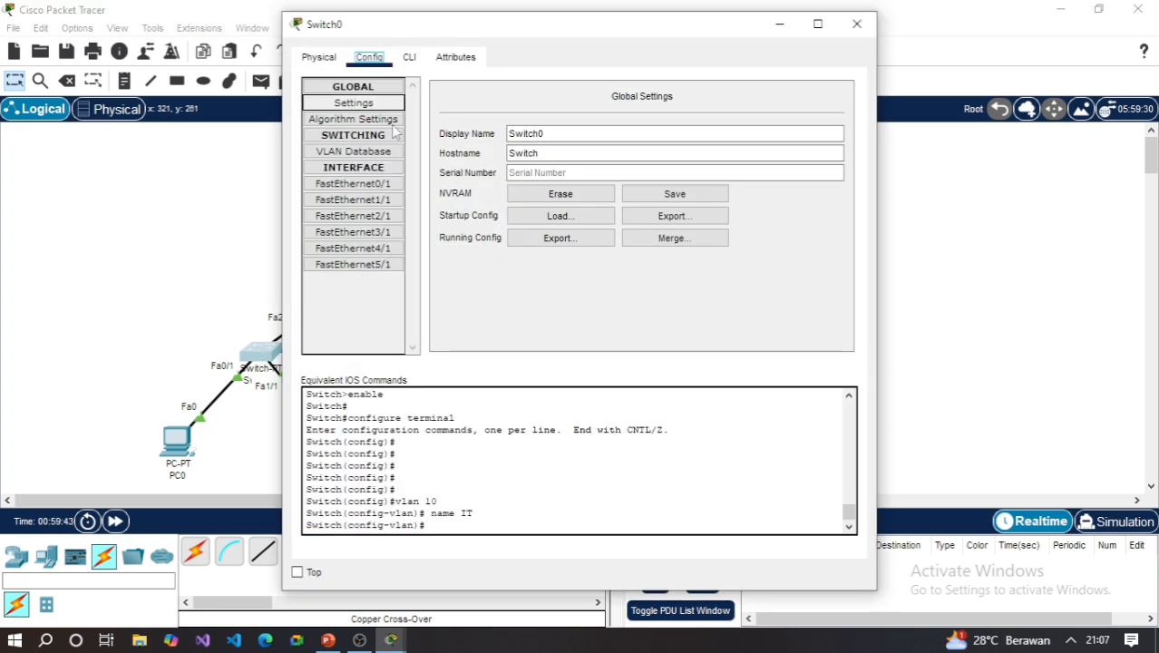
left_click(392, 187)
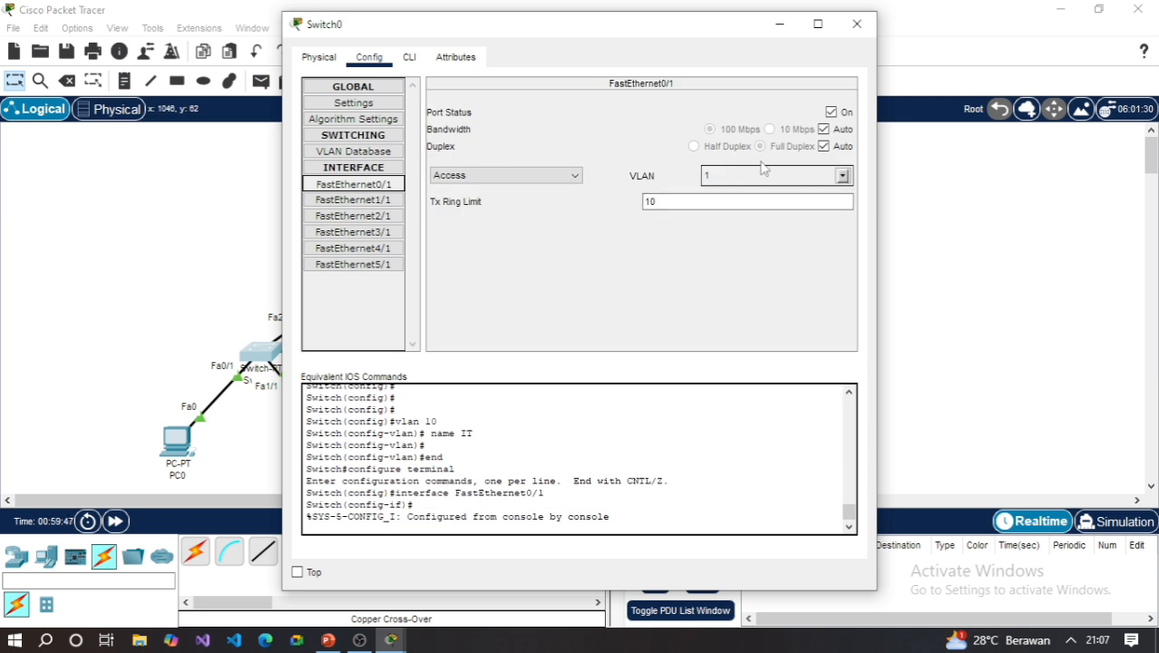
left_click(863, 28)
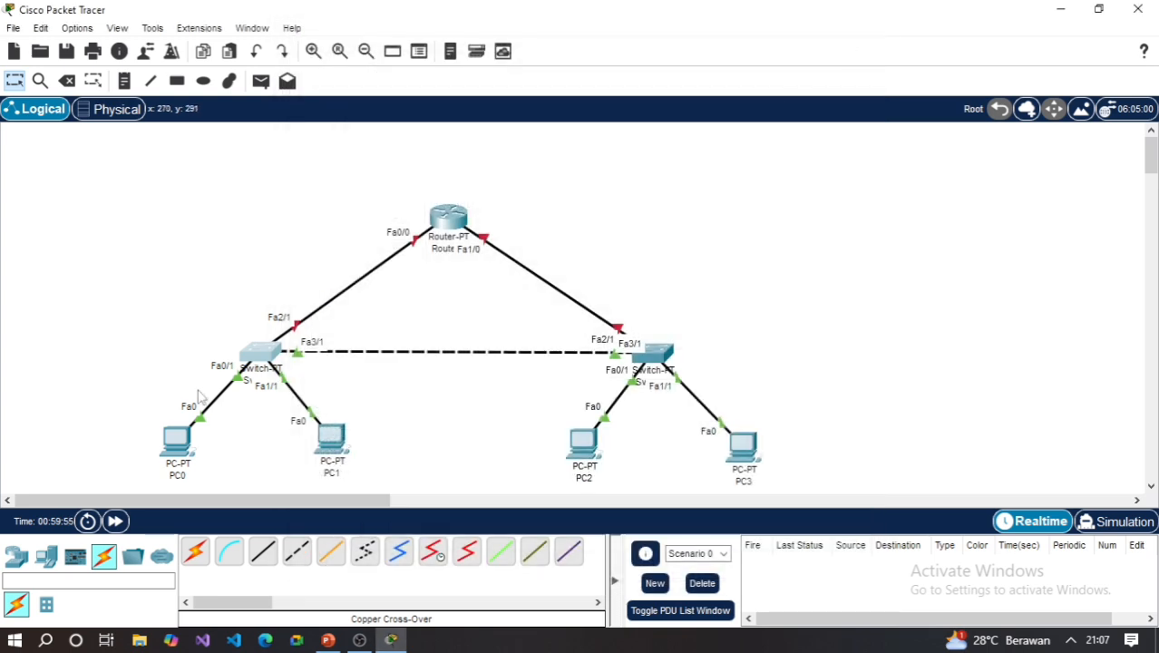
- Assign Switch0's access ports FastEthernet0/1 and FastEthernet1/1 to VLAN 10 (IT)
left_click(266, 352)
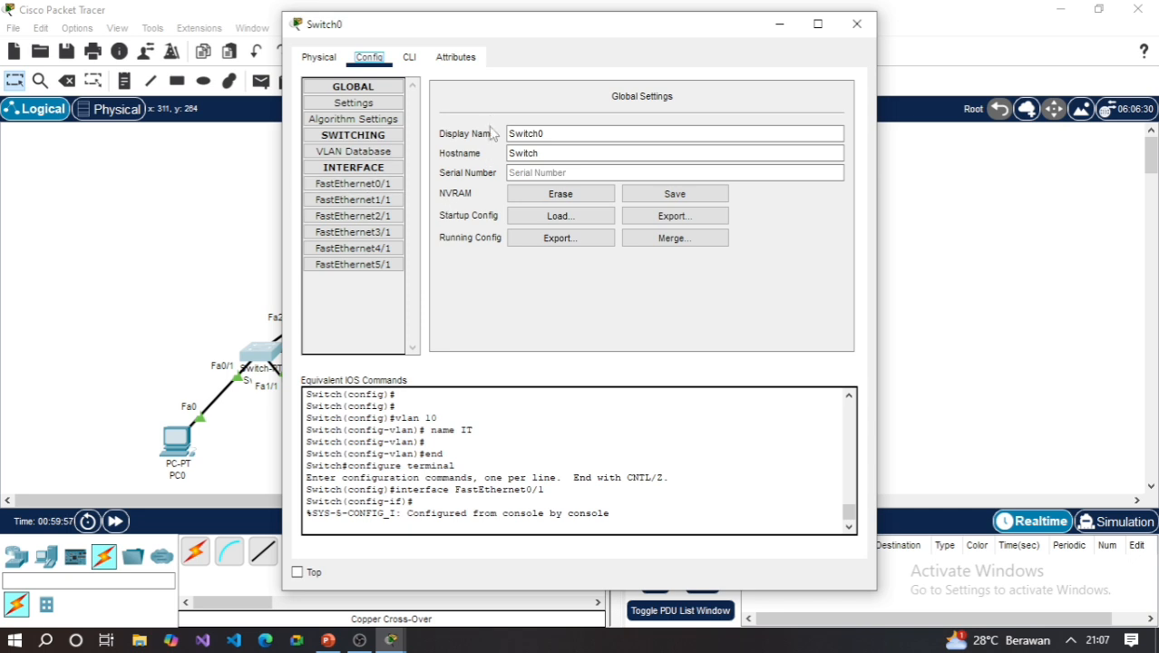
left_click(387, 185)
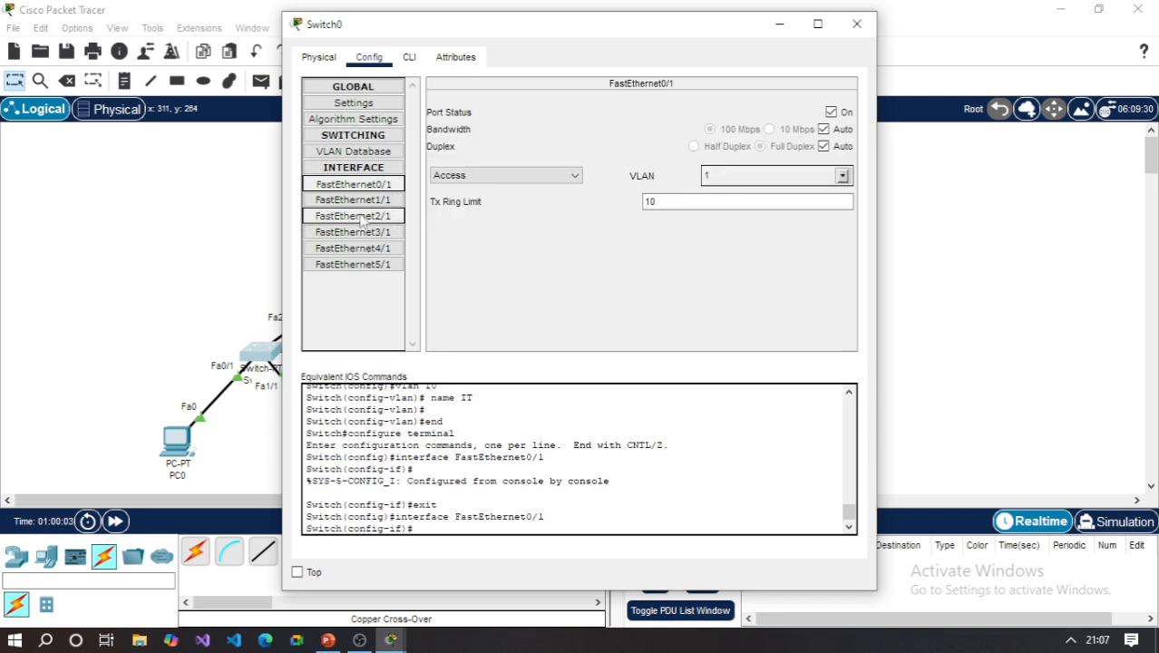
left_click(842, 176)
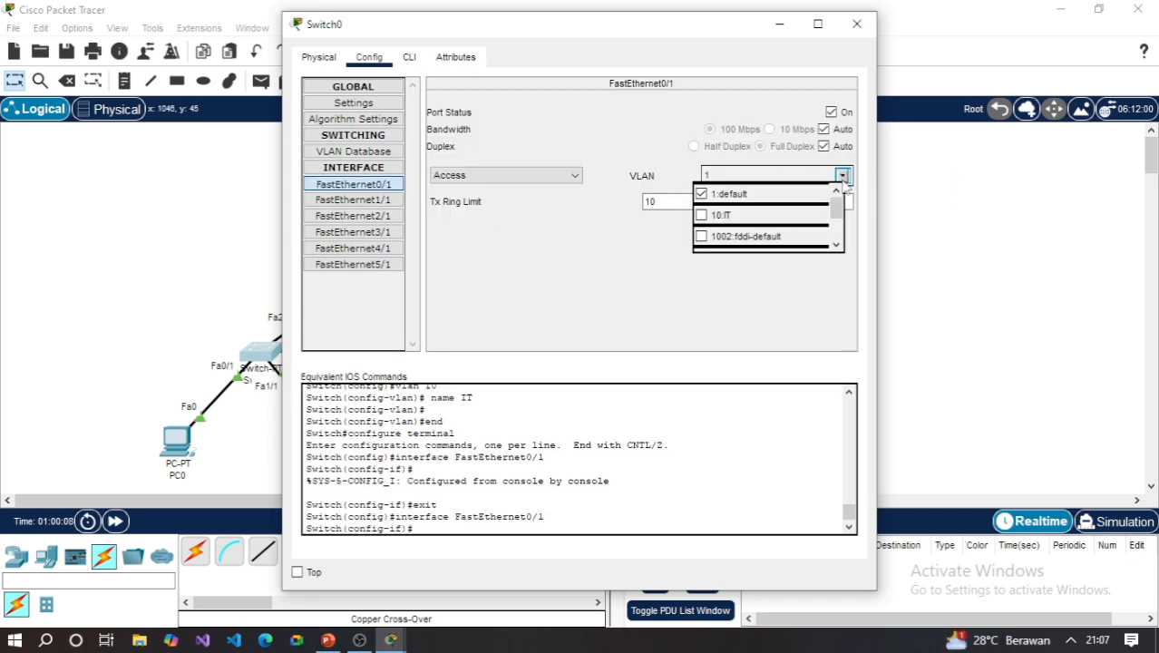
left_click(700, 216)
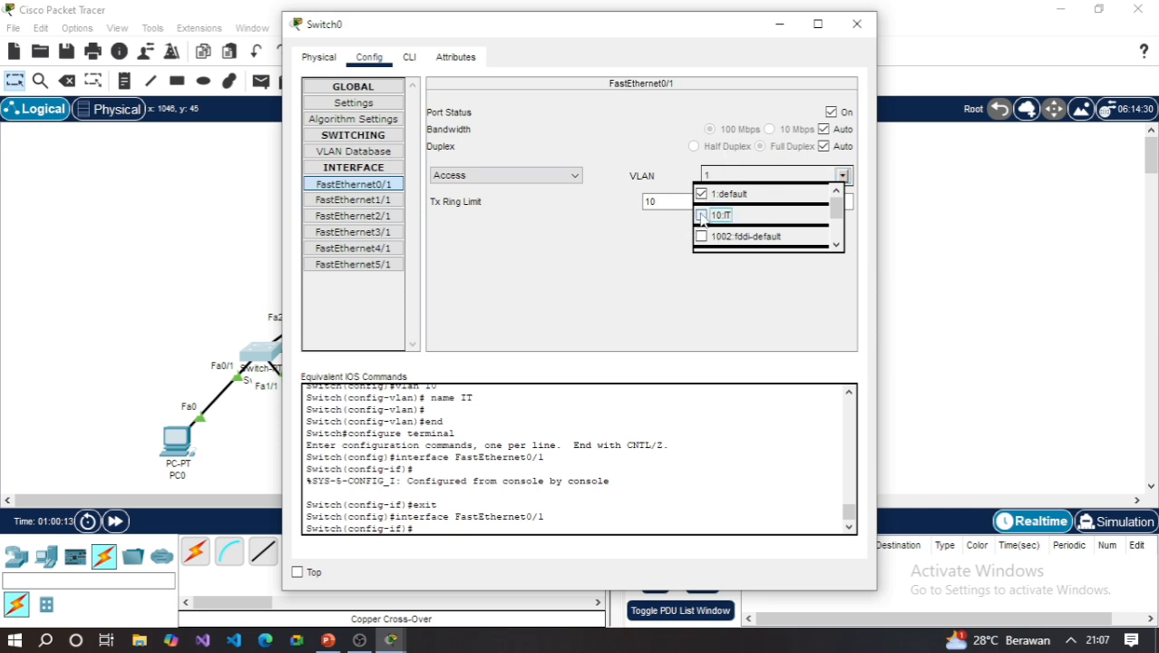
left_click(740, 313)
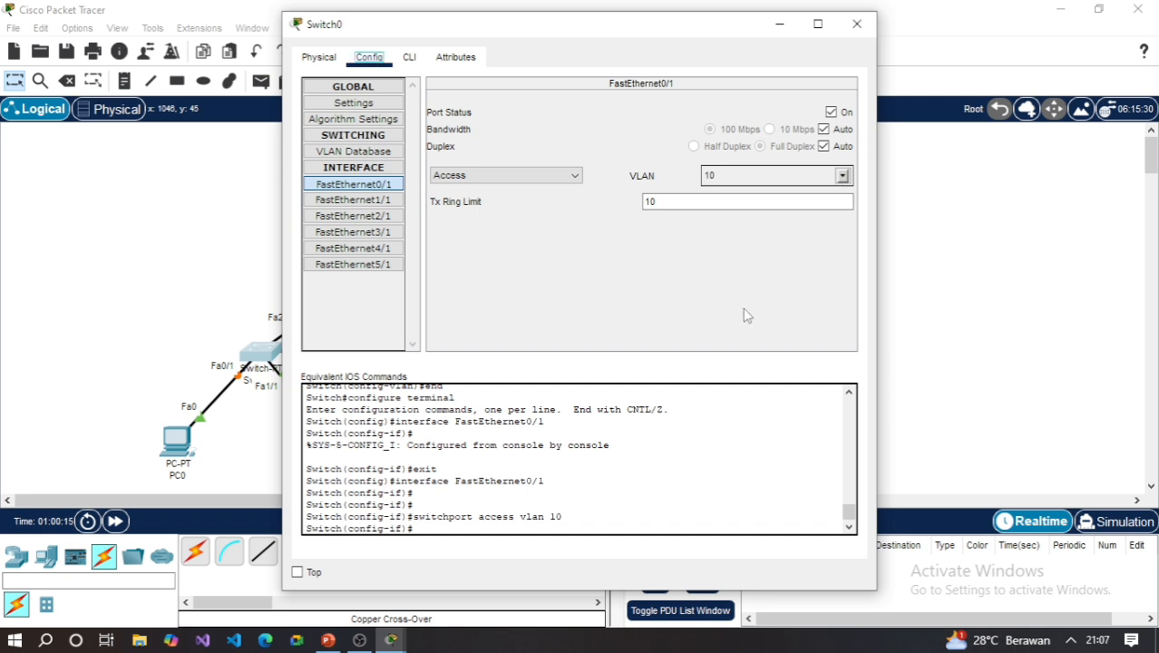
left_click(390, 201)
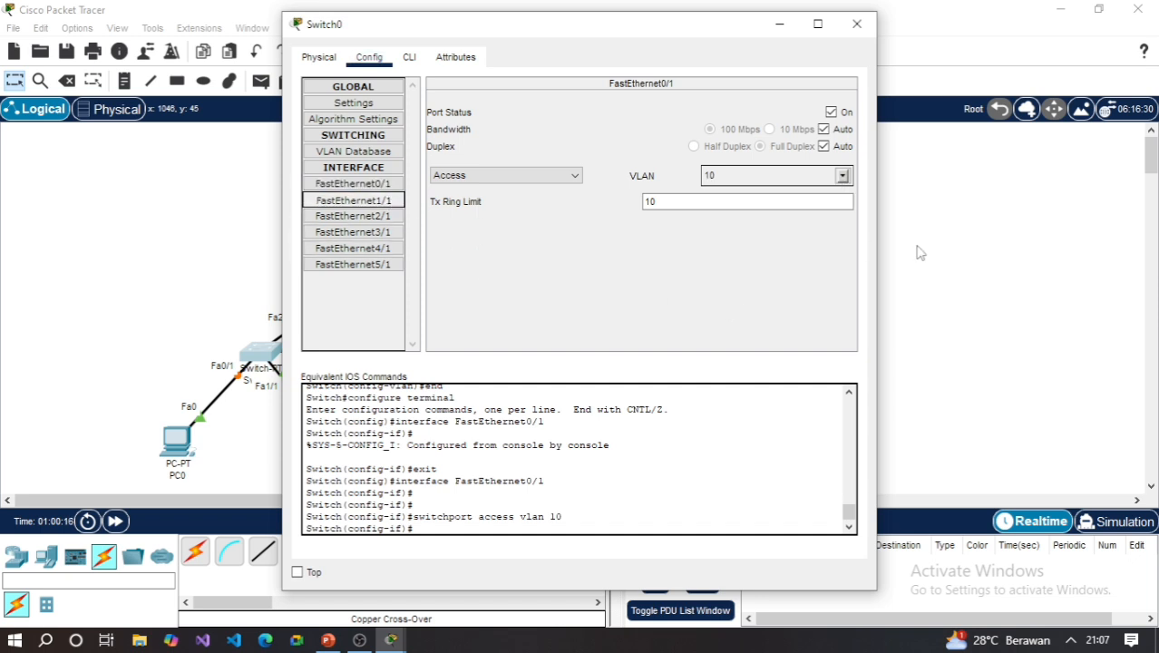
left_click(842, 176)
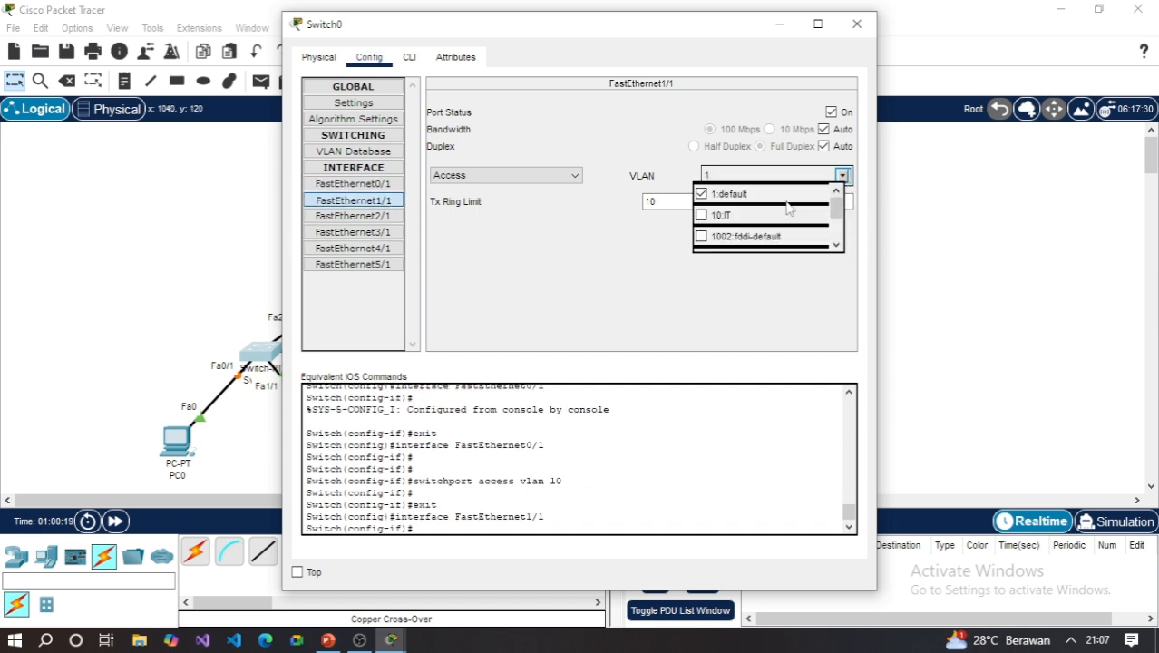
left_click(701, 216)
left_click(579, 231)
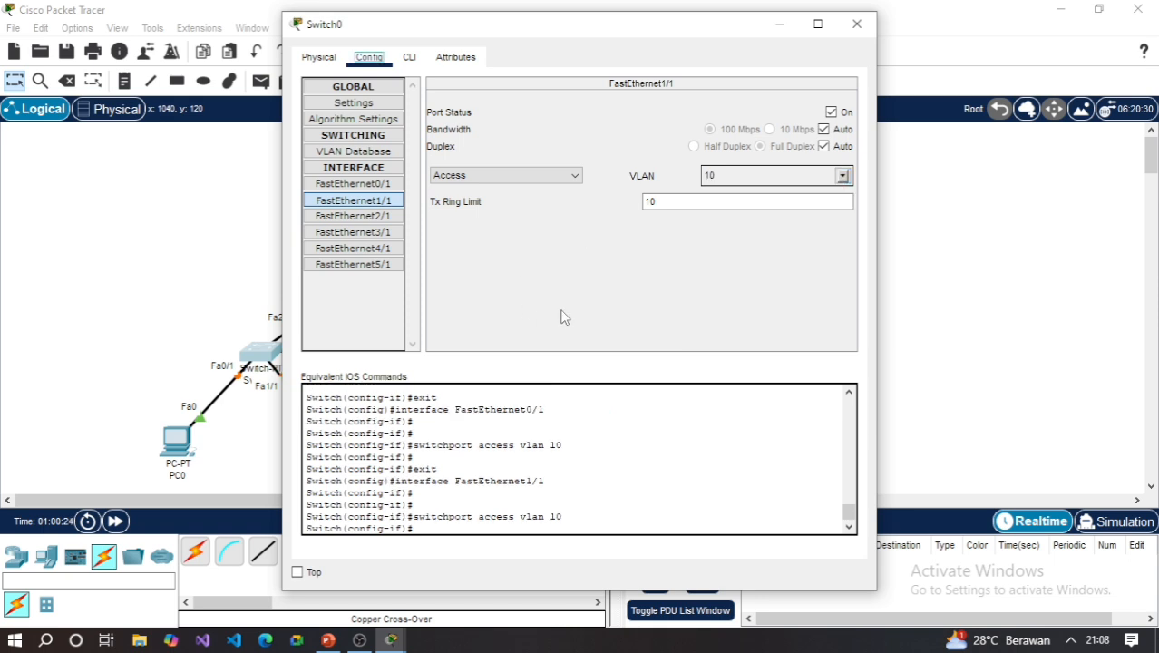
- Set Switch0's FastEthernet2/1 and FastEthernet3/1 ports to trunk mode, closing the Switch0 window when done
left_click(388, 218)
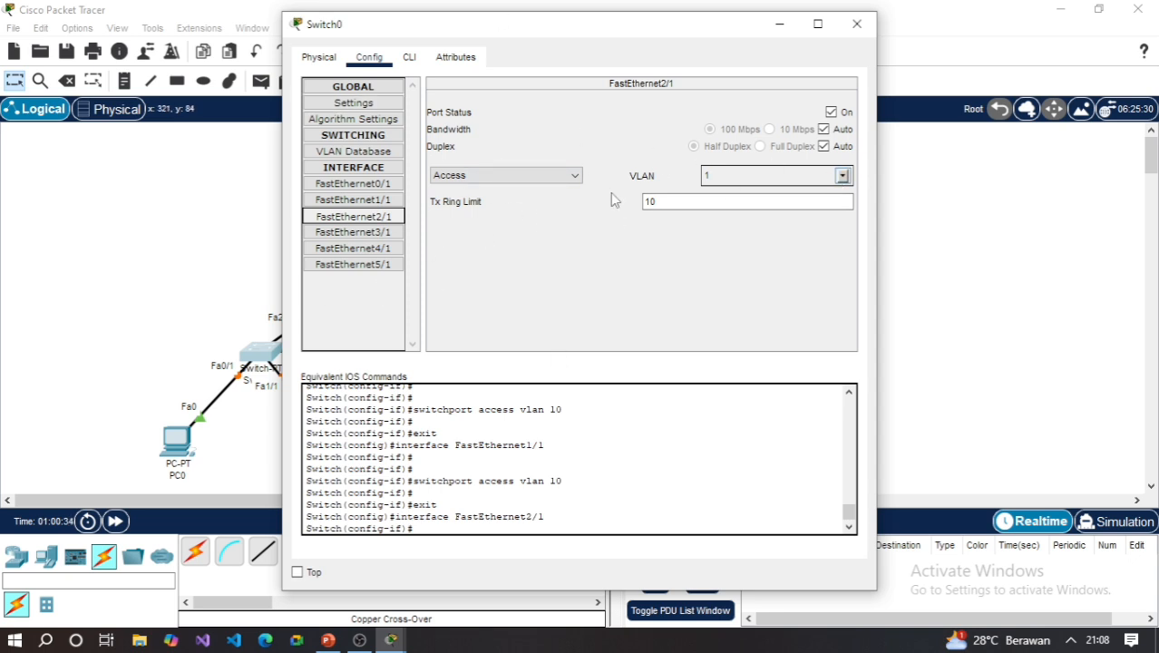
left_click(574, 180)
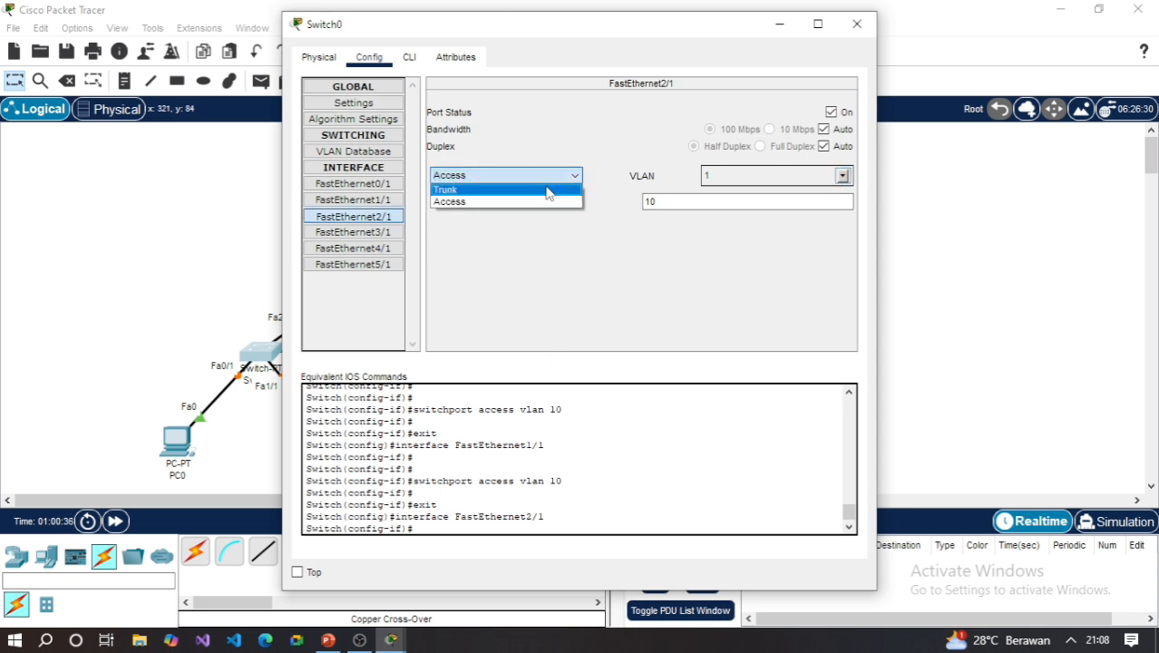
left_click(481, 186)
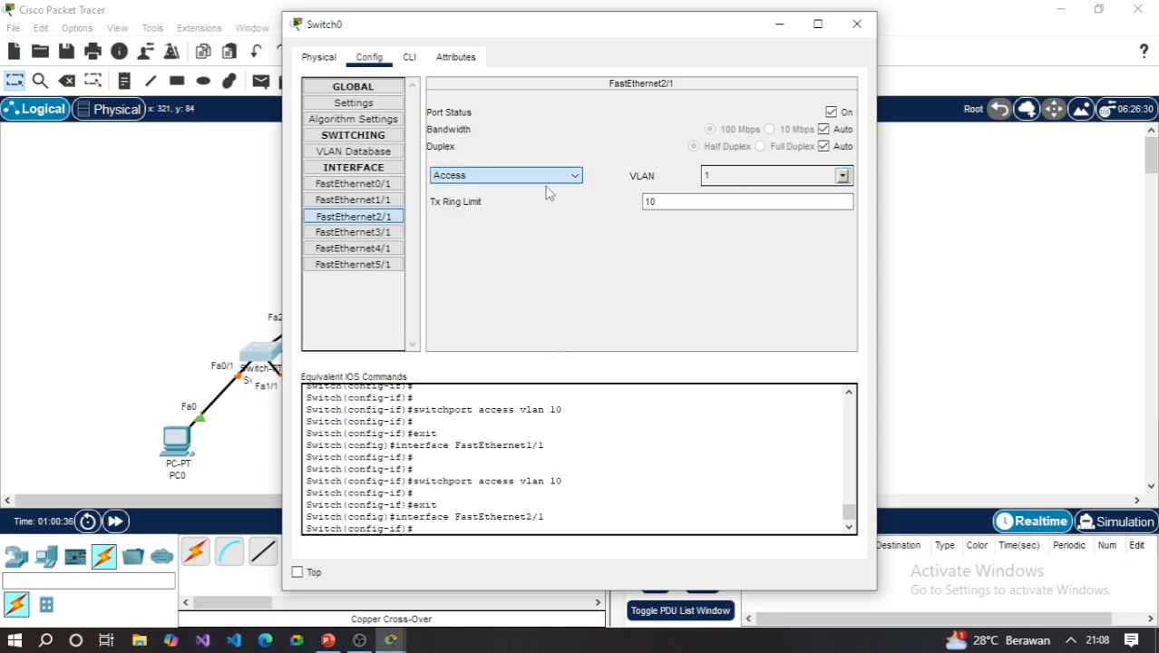
left_click(370, 233)
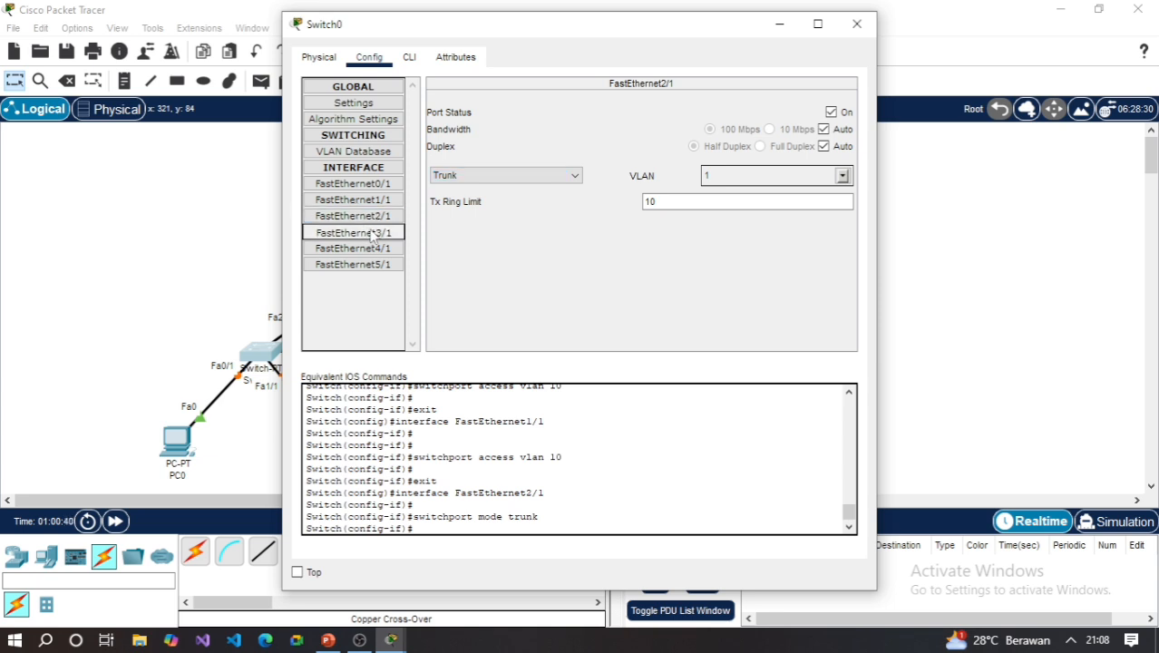
left_click(576, 179)
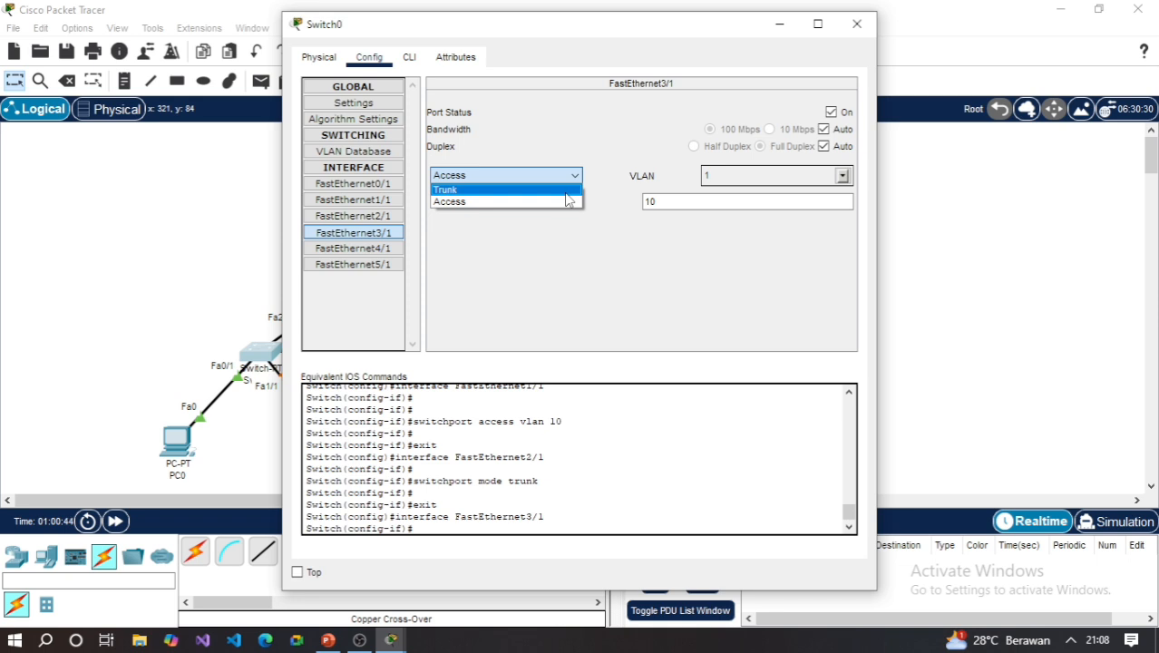
left_click(564, 191)
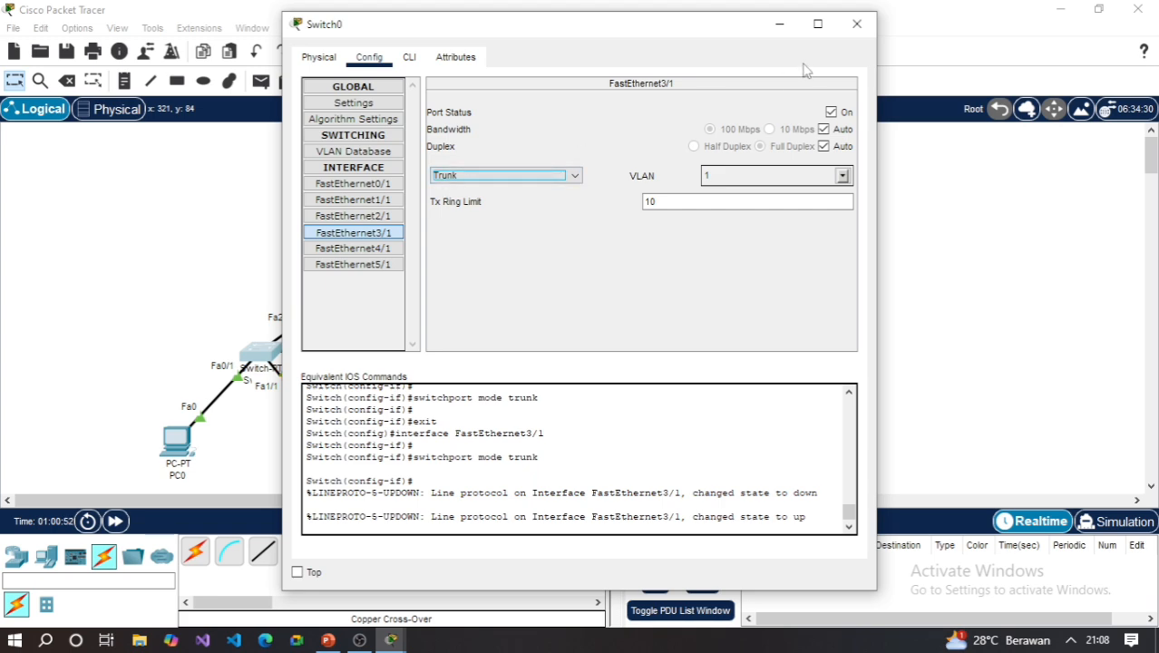
left_click(856, 24)
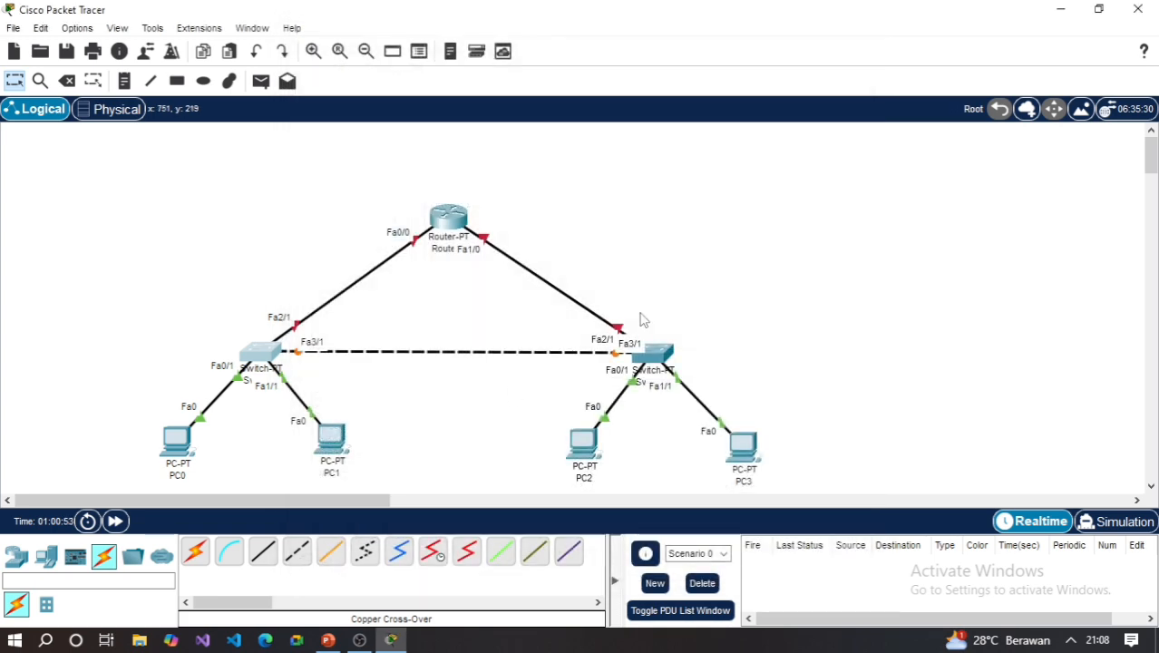
- Assign Switch1's access ports FastEthernet0/1 and FastEthernet1/1 to VLAN 20 (Keuangan)
left_click(654, 354)
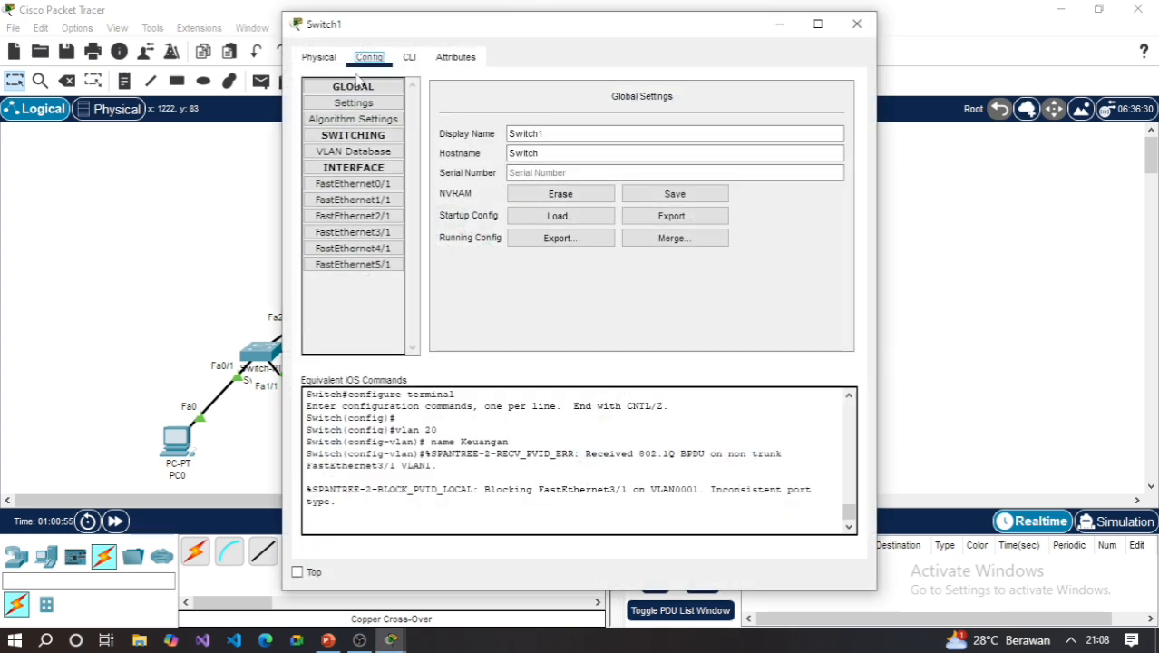
left_click(385, 185)
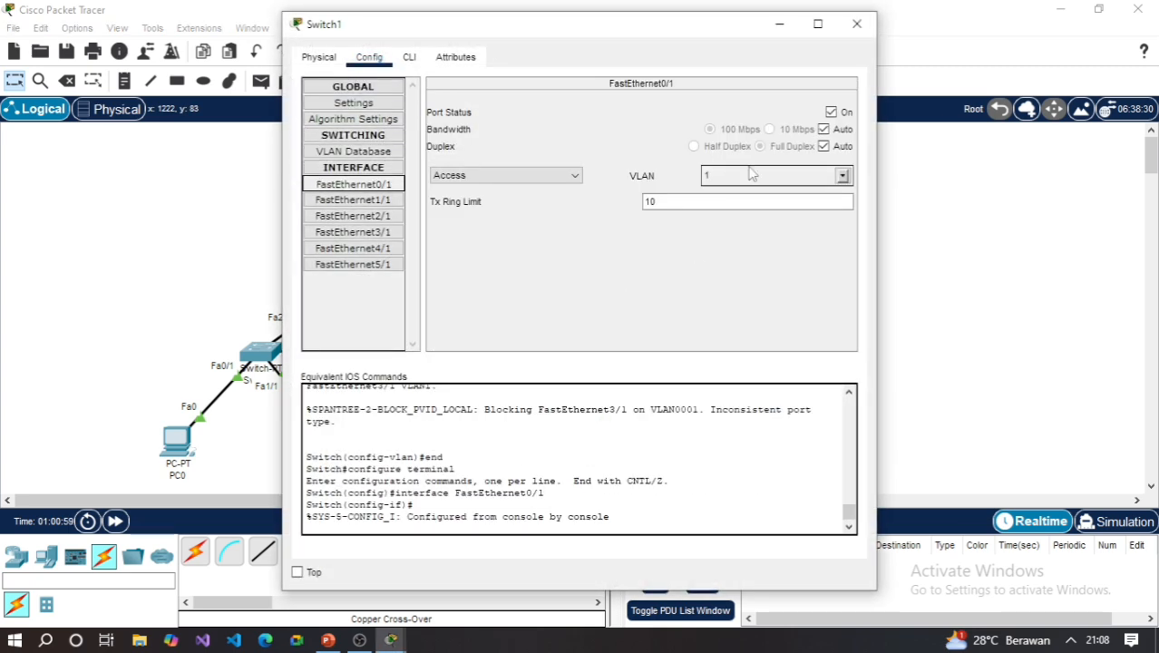
left_click(843, 176)
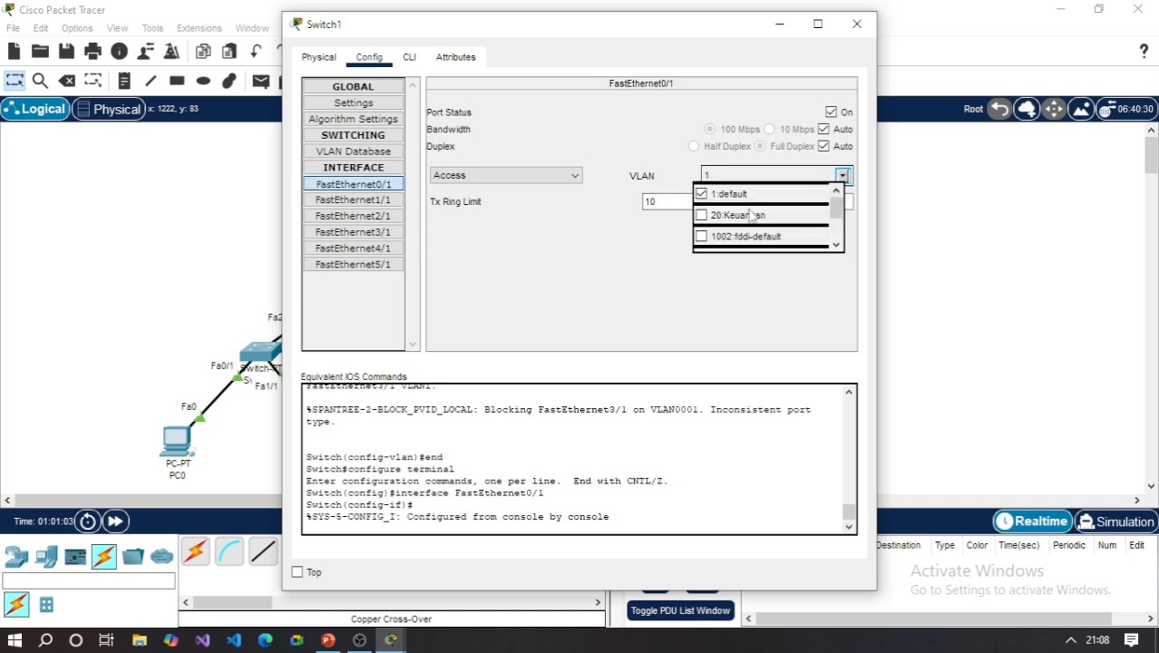
left_click(716, 219)
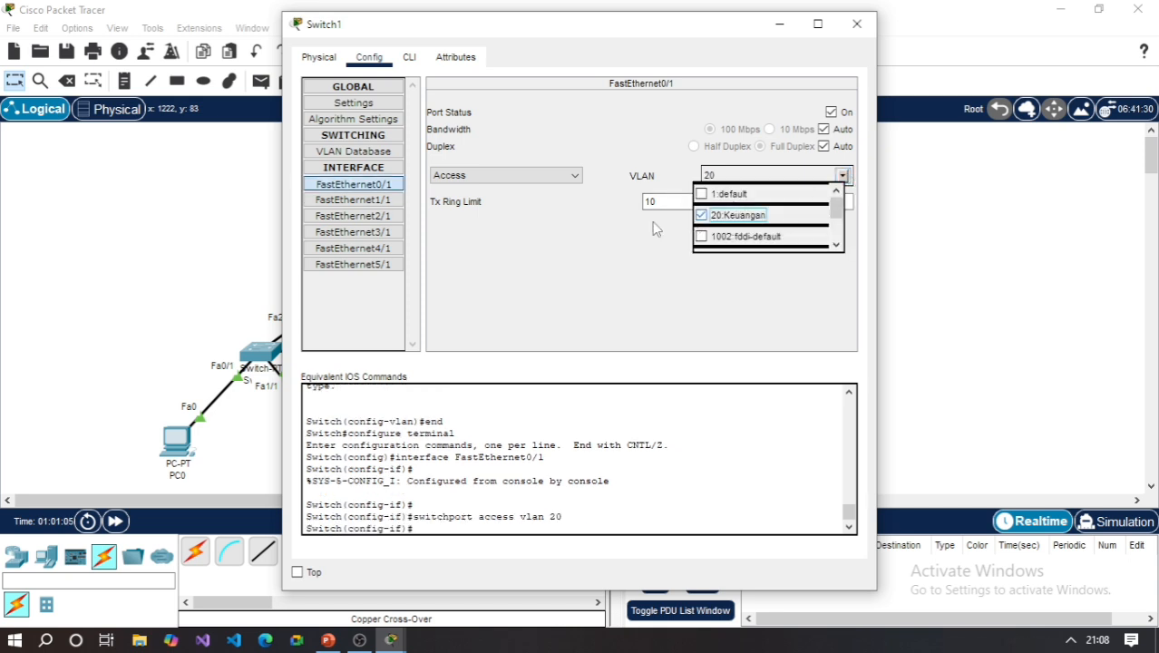
left_click(357, 200)
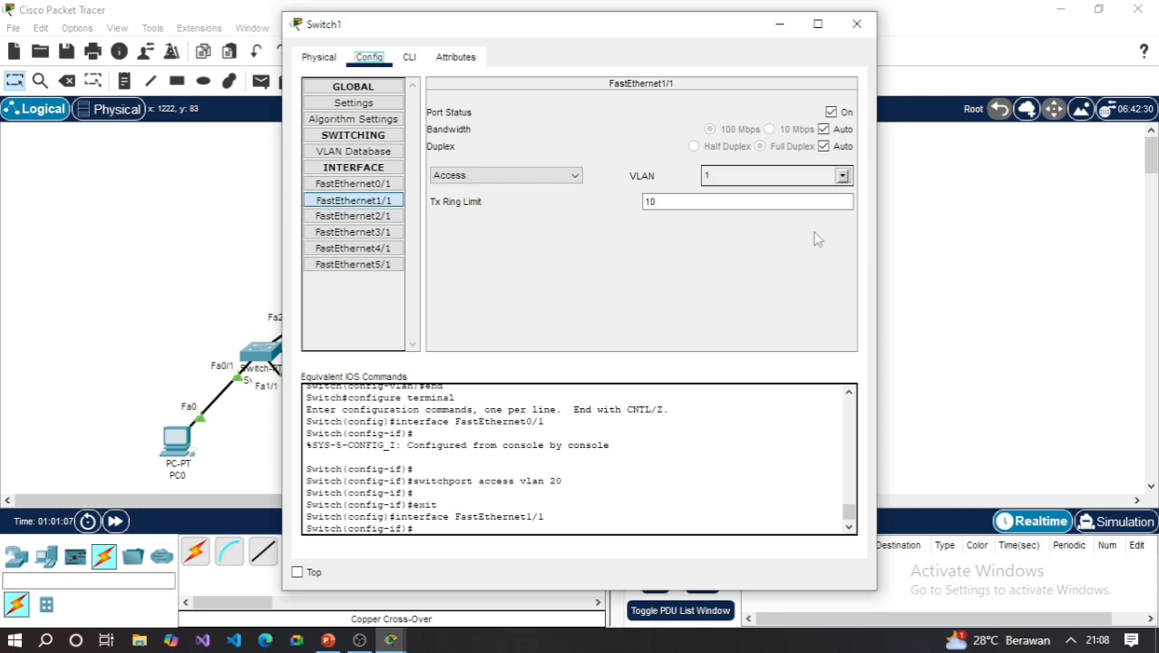
left_click(842, 176)
left_click(700, 216)
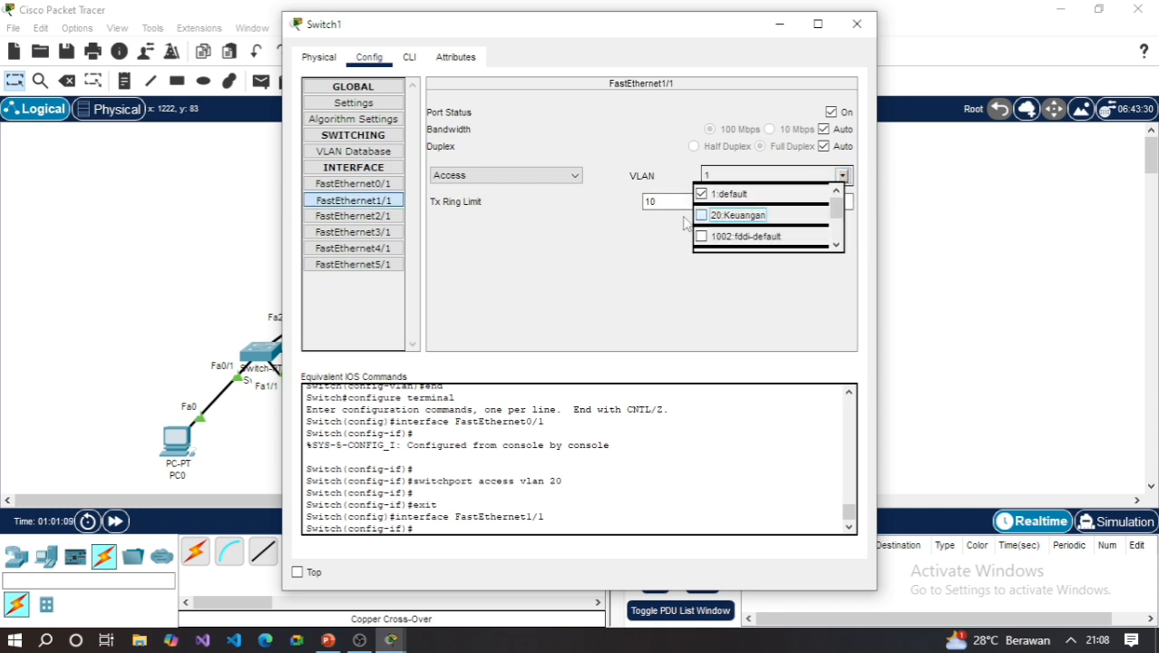
- Set Switch1's FastEthernet2/1 port to trunk mode and check the mode of FastEthernet3/1, closing the Switch1 window when done
left_click(388, 219)
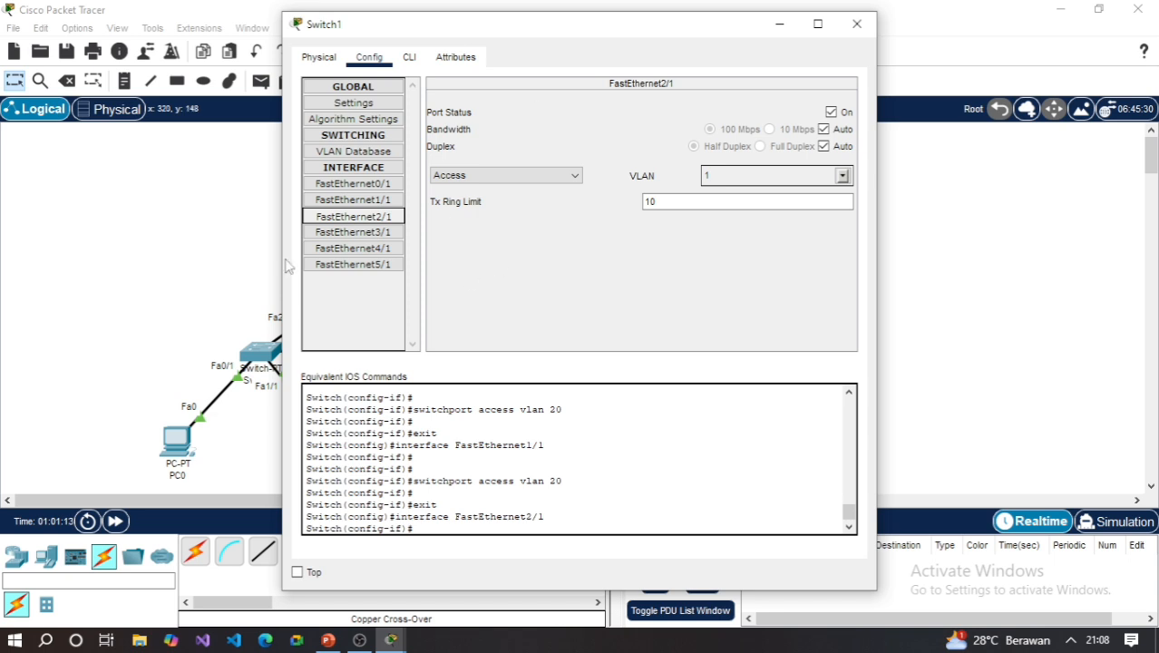
left_click(490, 177)
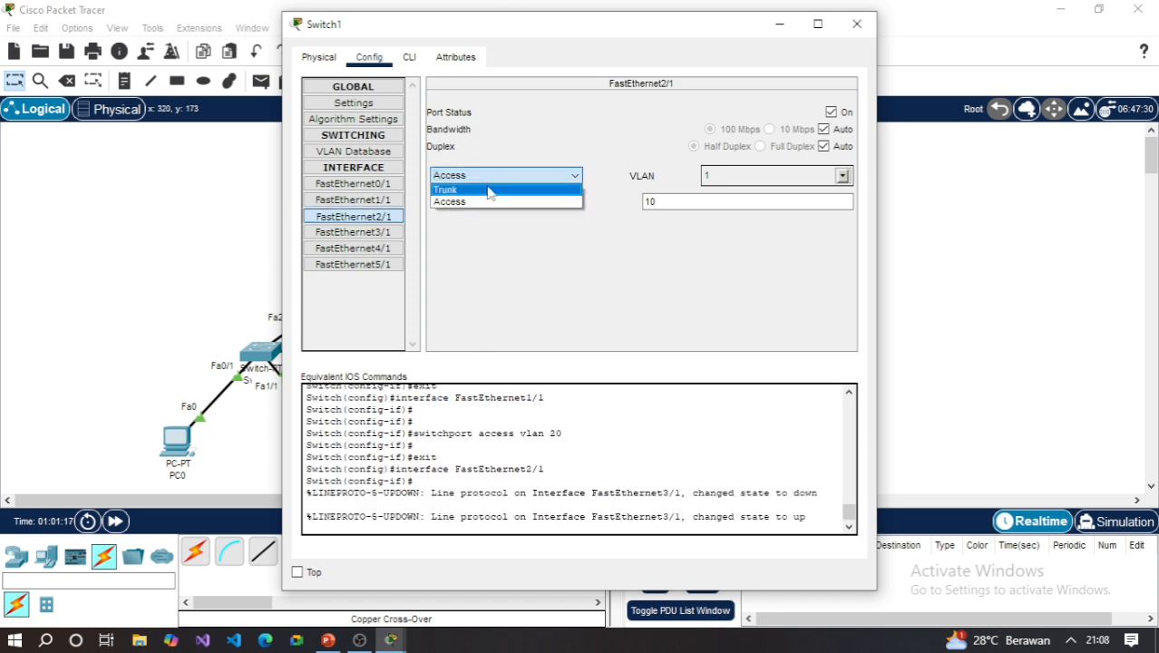
left_click(480, 189)
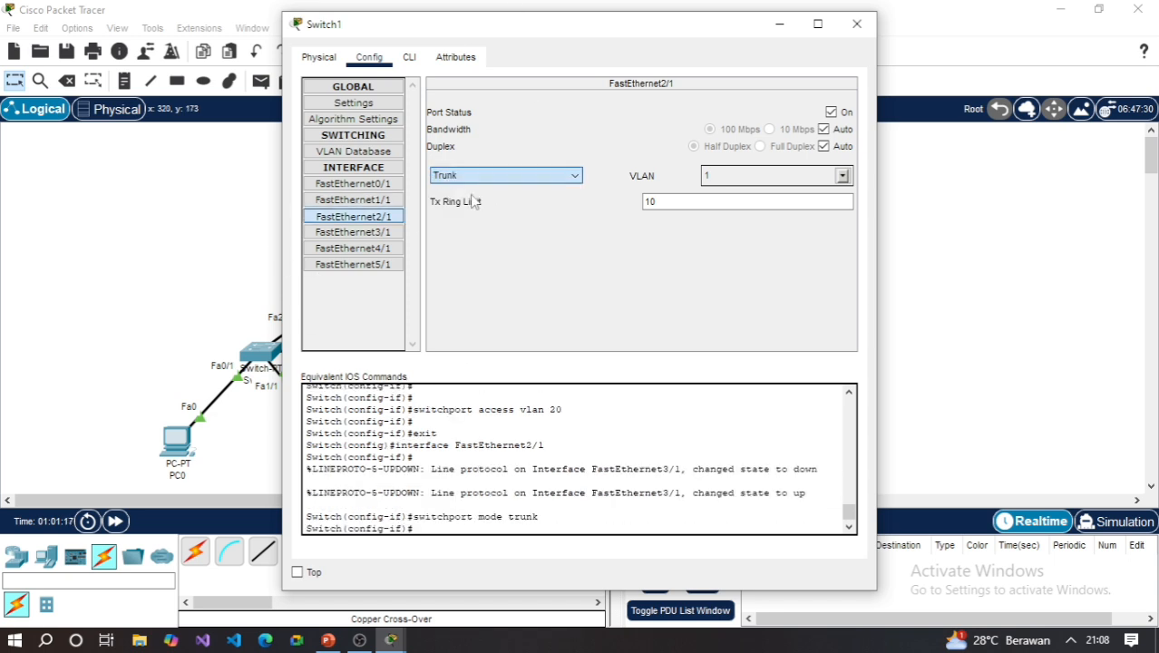
left_click(381, 232)
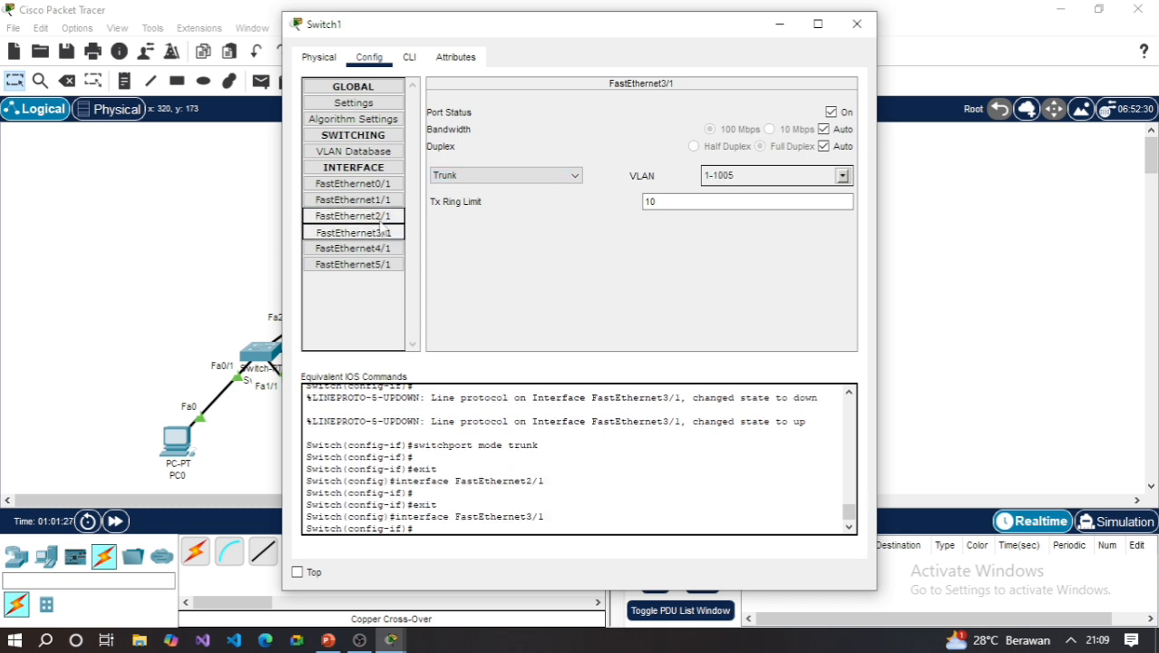
left_click(382, 215)
left_click(381, 232)
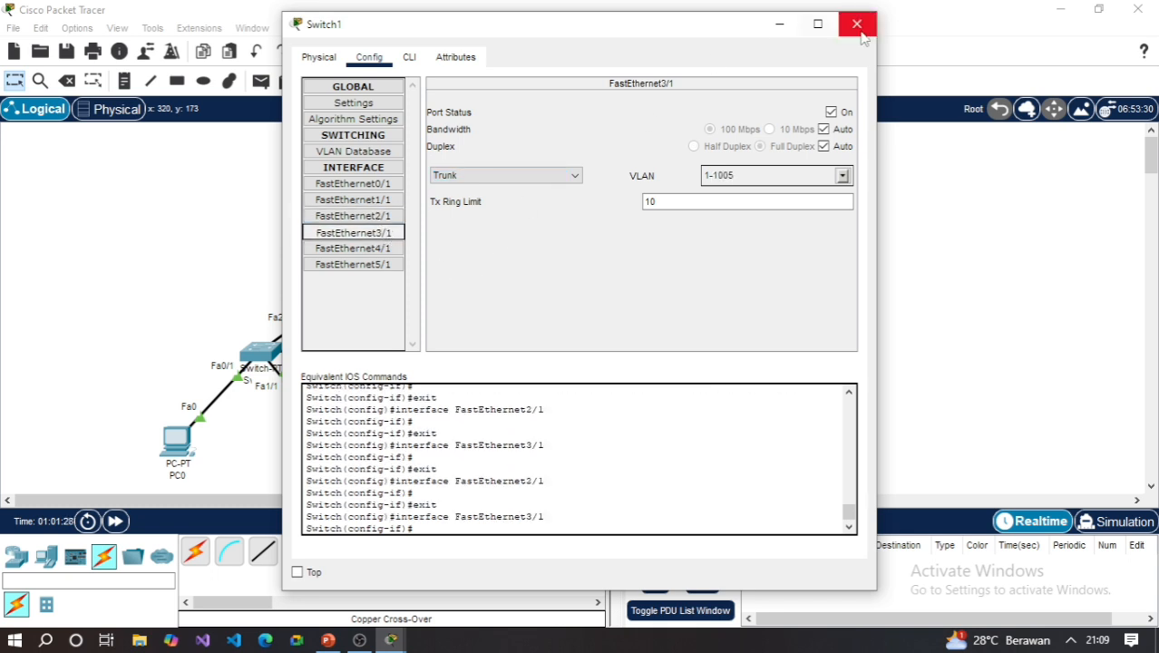
left_click(374, 217)
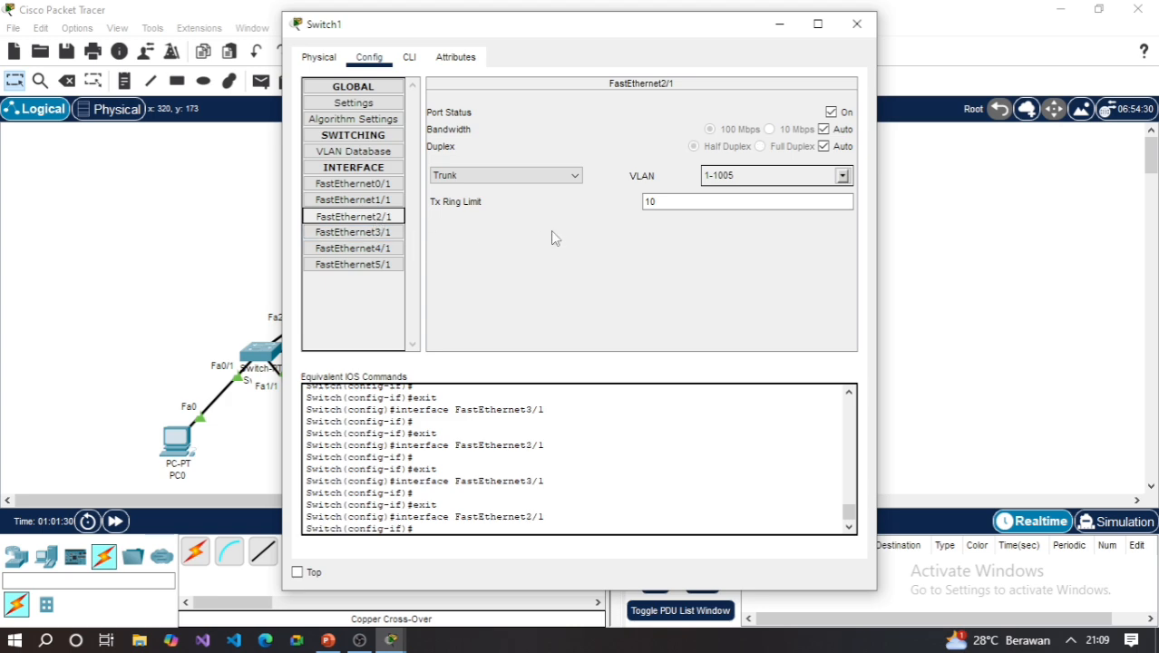
left_click(857, 26)
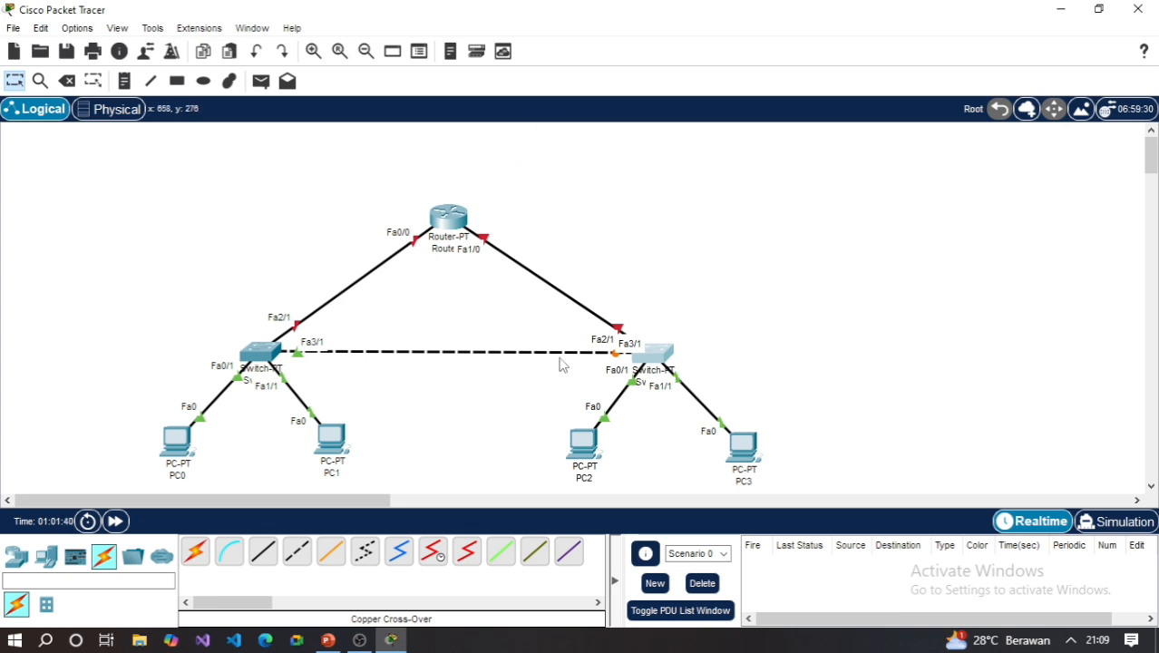
- Turn on Router0's FastEthernet0/0 and FastEthernet1/0 interfaces, closing the Router0 window when done
left_click(452, 217)
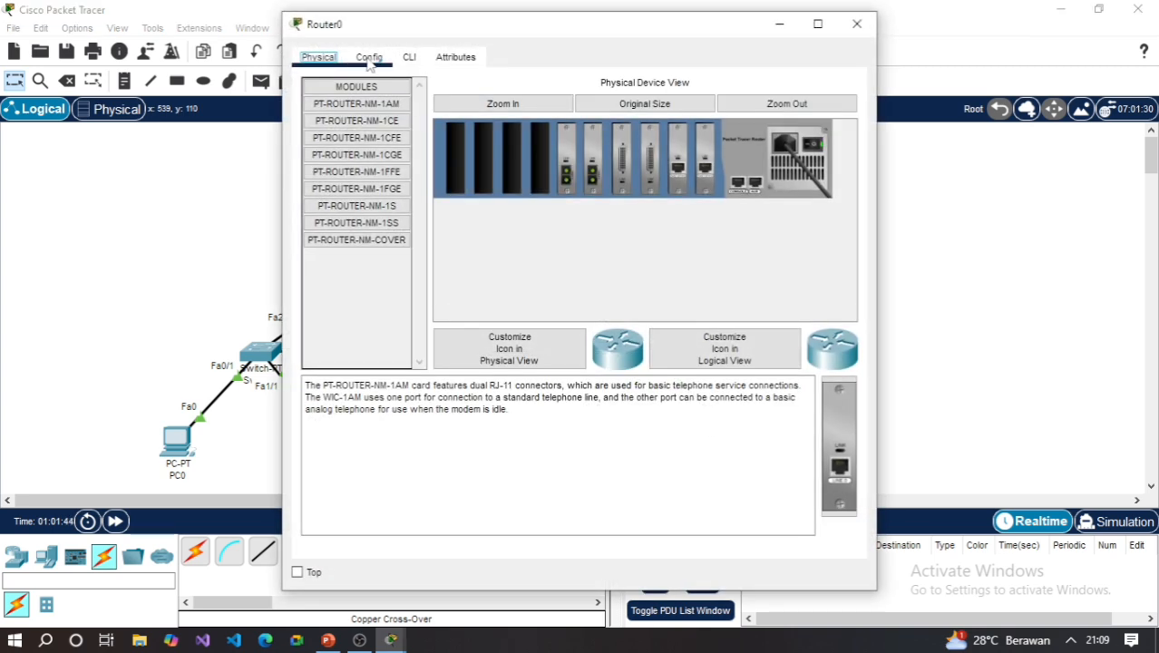
left_click(369, 57)
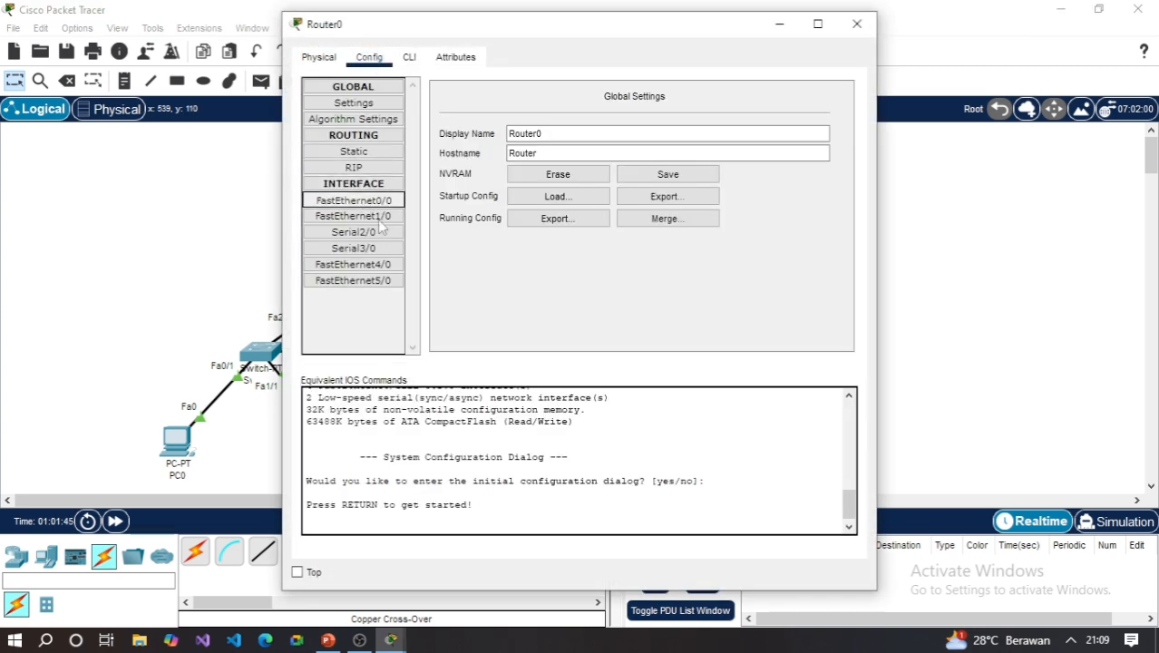
left_click(374, 201)
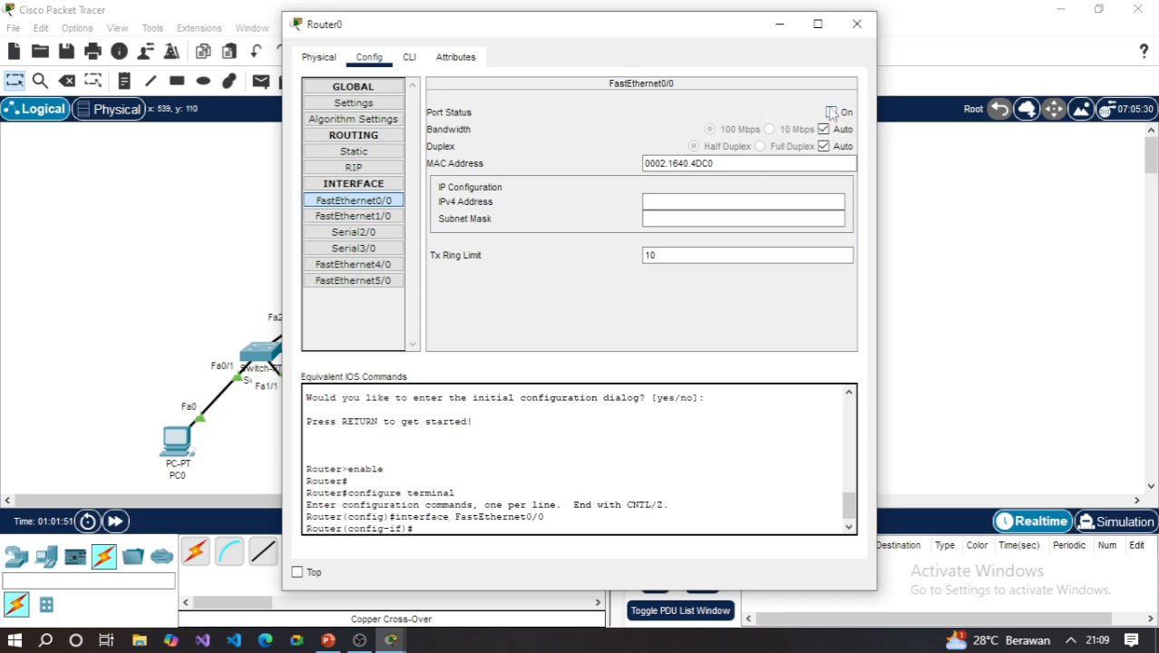
left_click(831, 113)
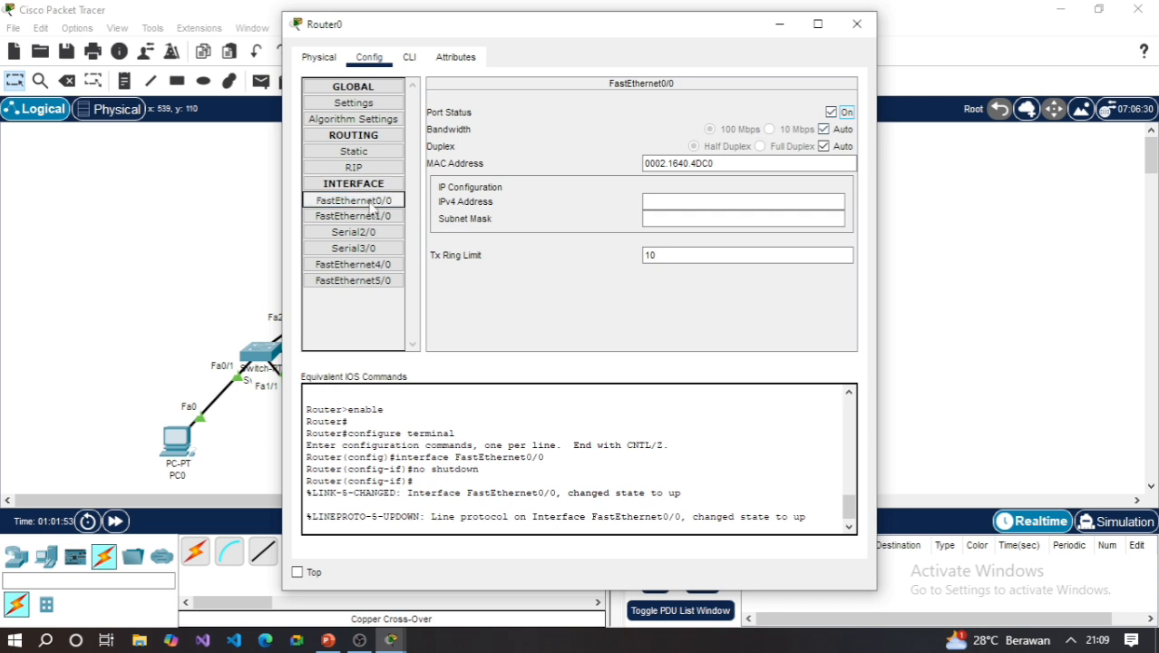
left_click(367, 216)
left_click(831, 113)
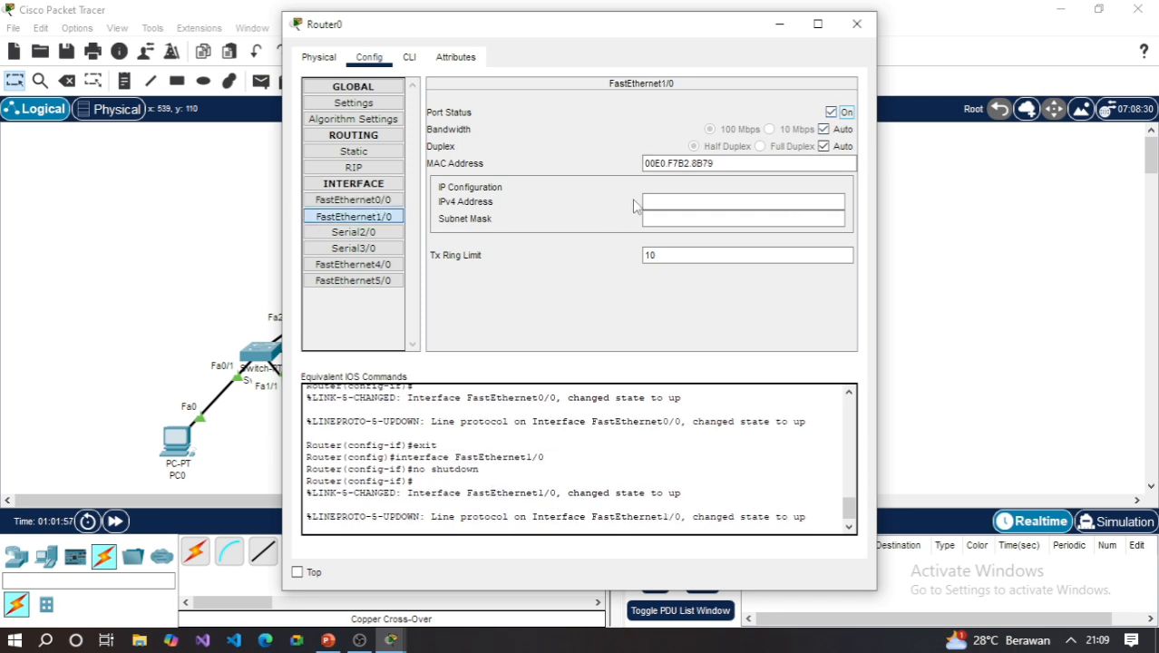
left_click(857, 24)
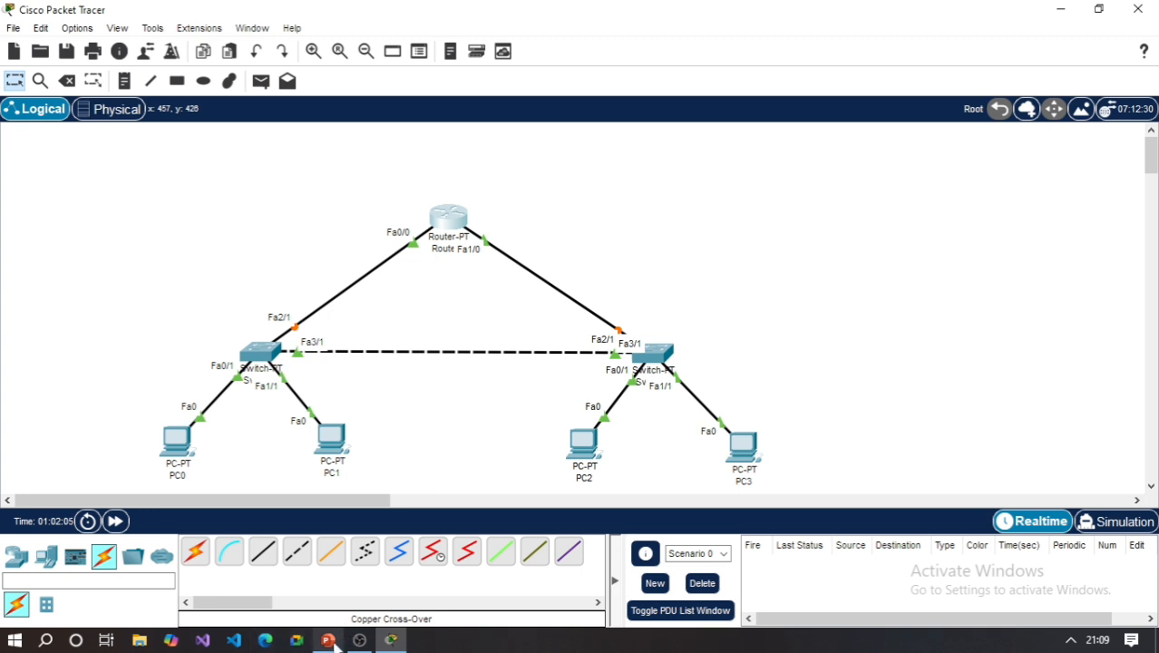
- Switch to PowerPoint, review the KONFIGURASI YANG DIHARAPKAN slide, and return to Cisco Packet Tracer
mouse_move(334, 642)
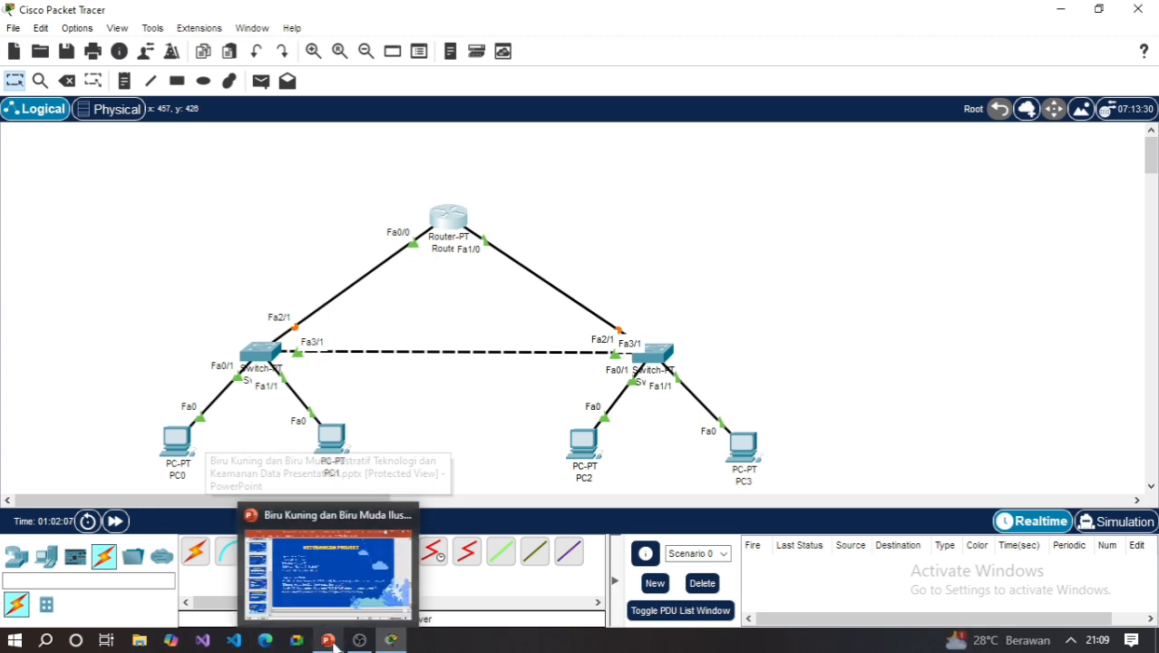
left_click(326, 571)
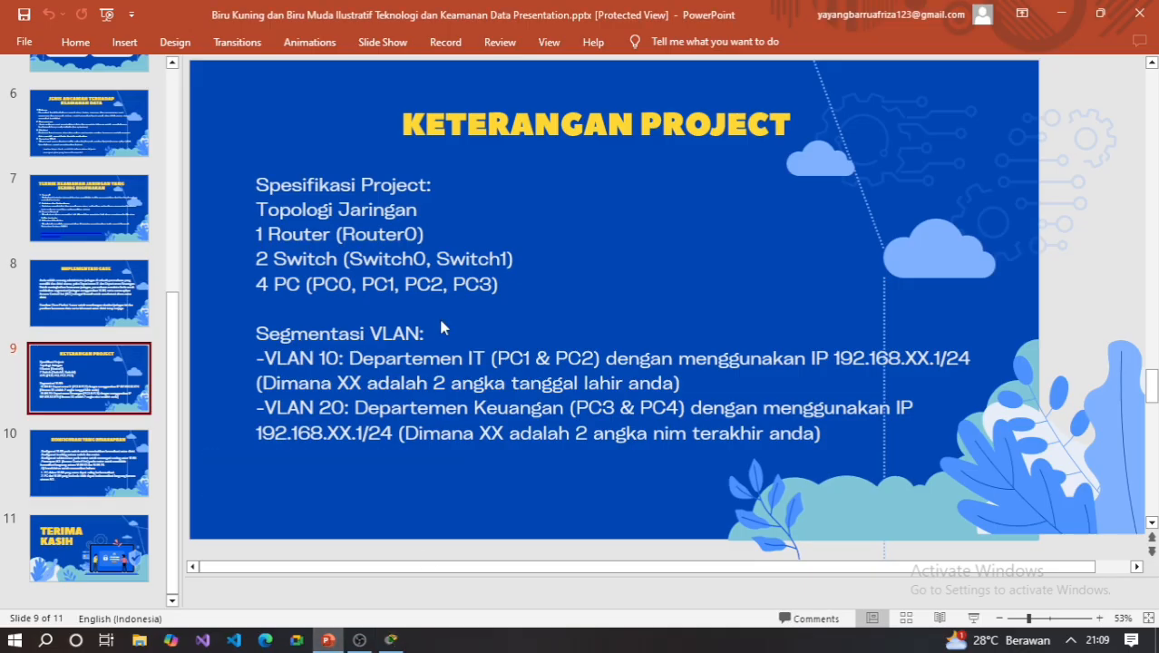
left_click(109, 462)
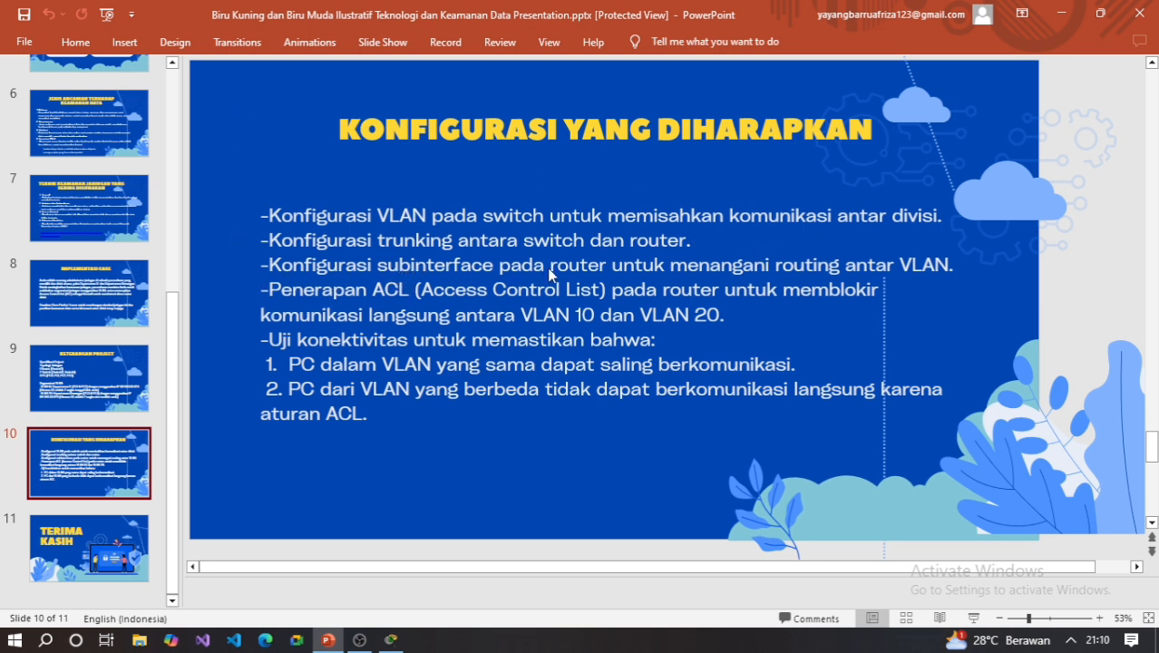
left_click(392, 642)
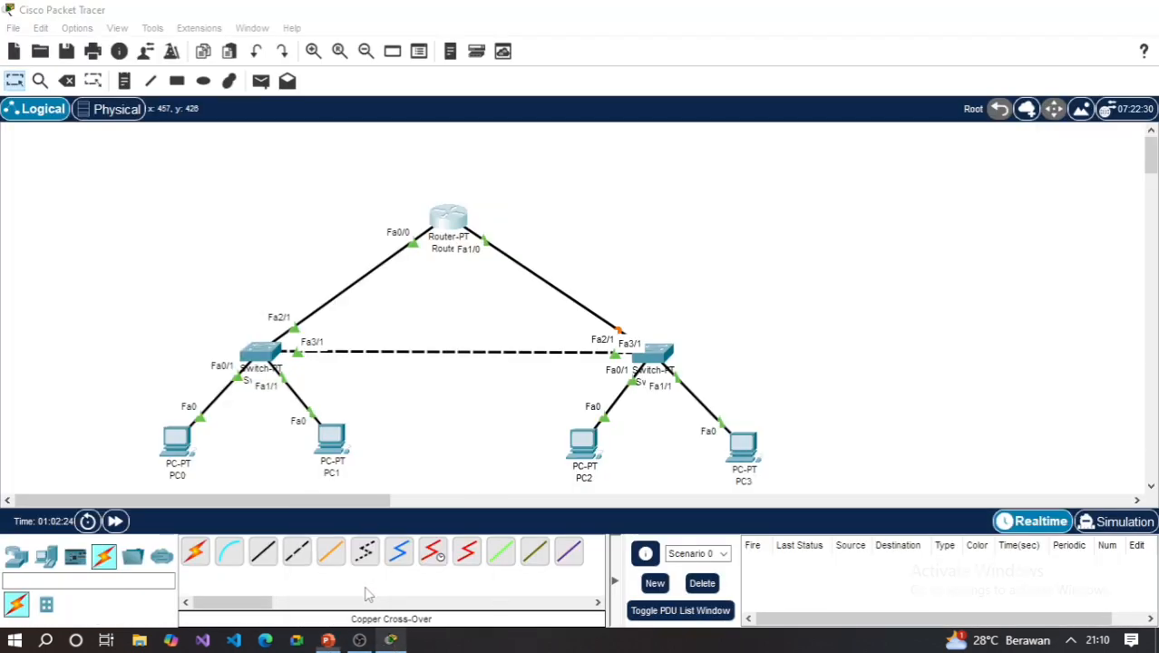
- In Router0's command line, end the interface configuration and enter global configuration mode with enable and configure terminal
left_click(450, 222)
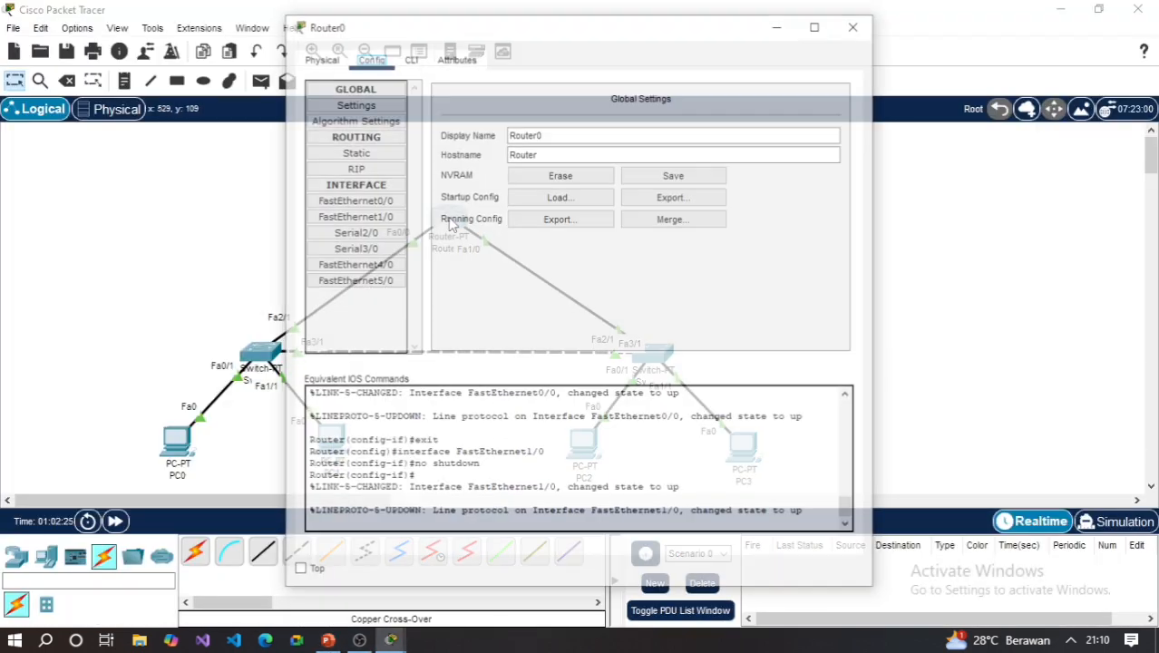
left_click(413, 59)
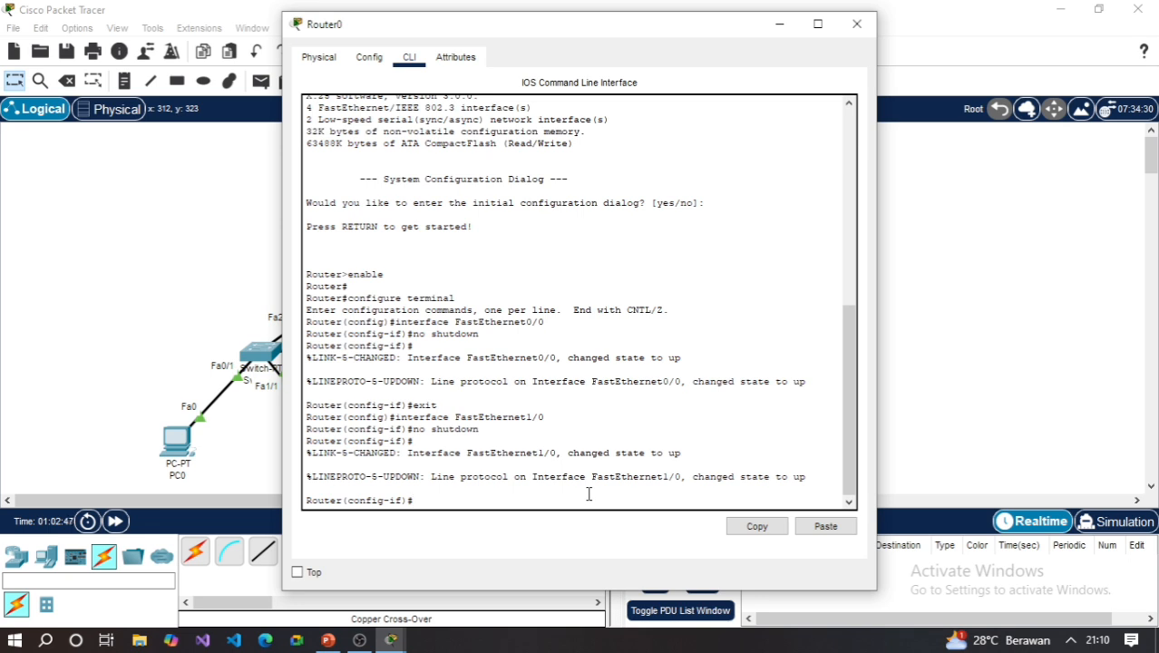
type("end")
key("Return")
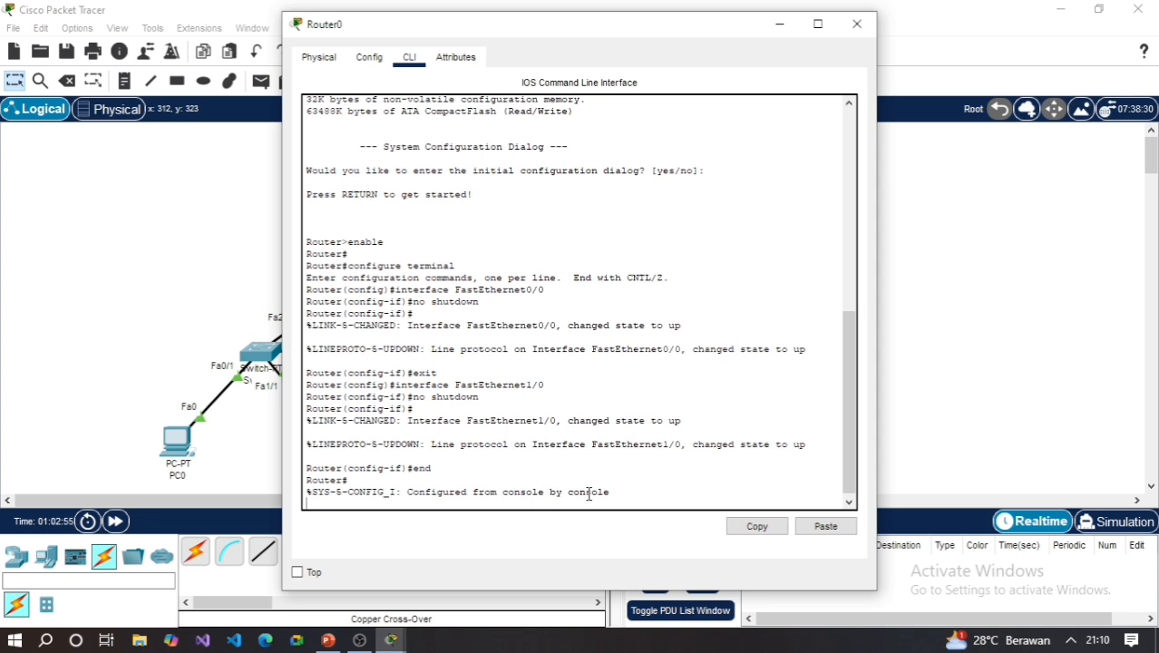
type("enable")
key("Return")
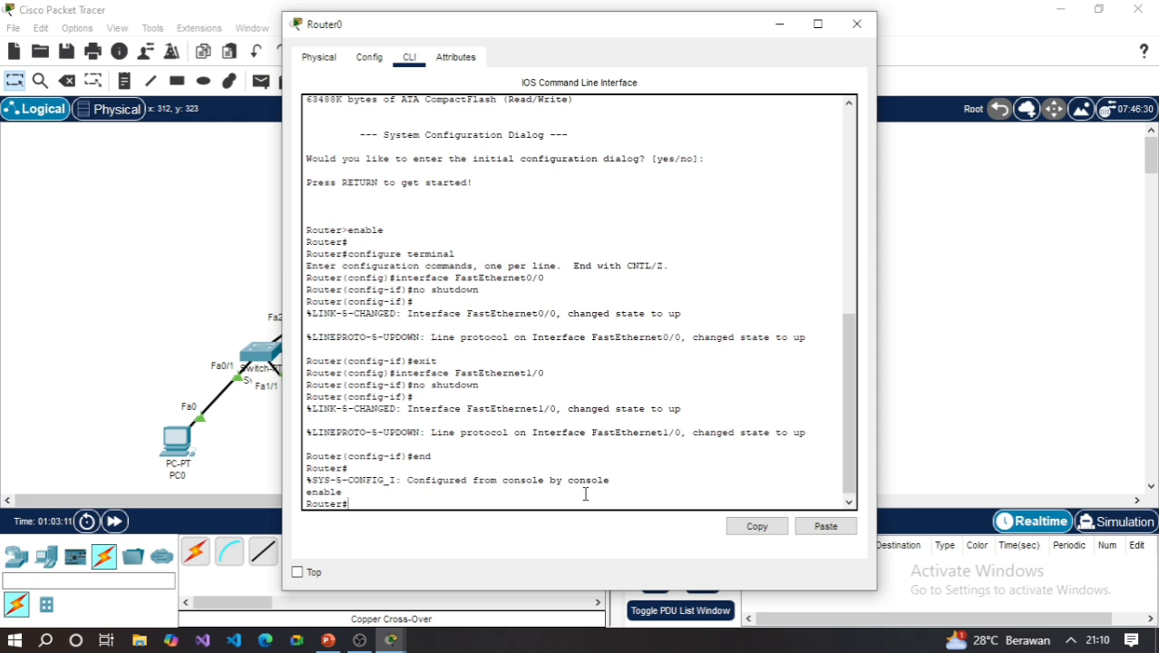
type("con")
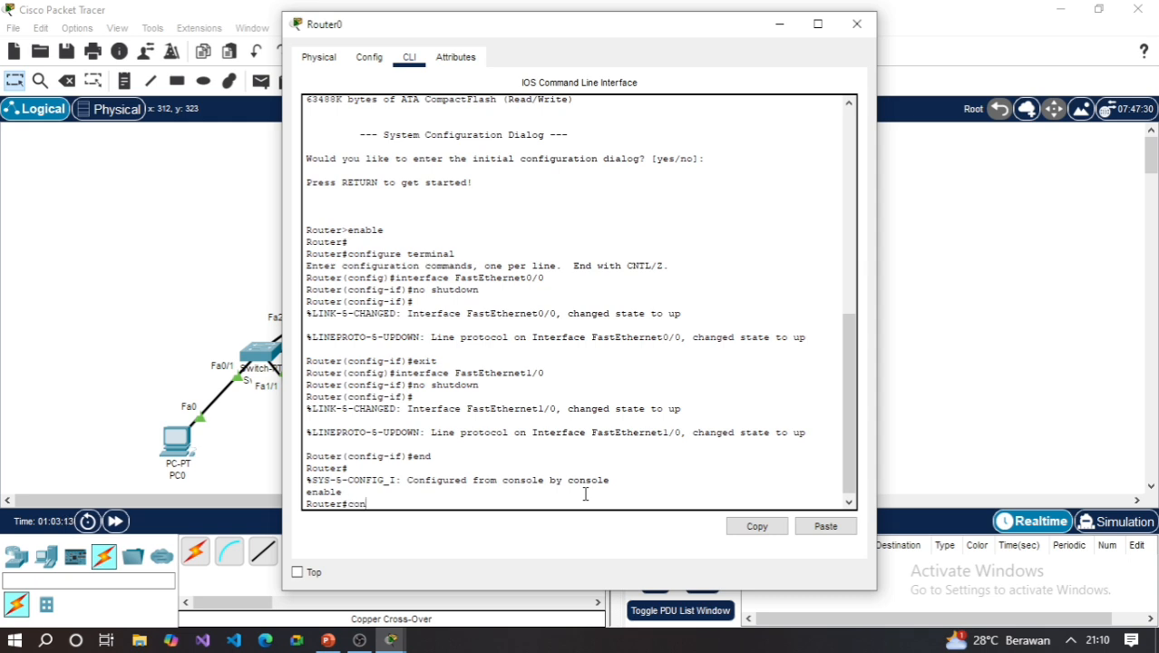
type("figure terminal")
key("Return")
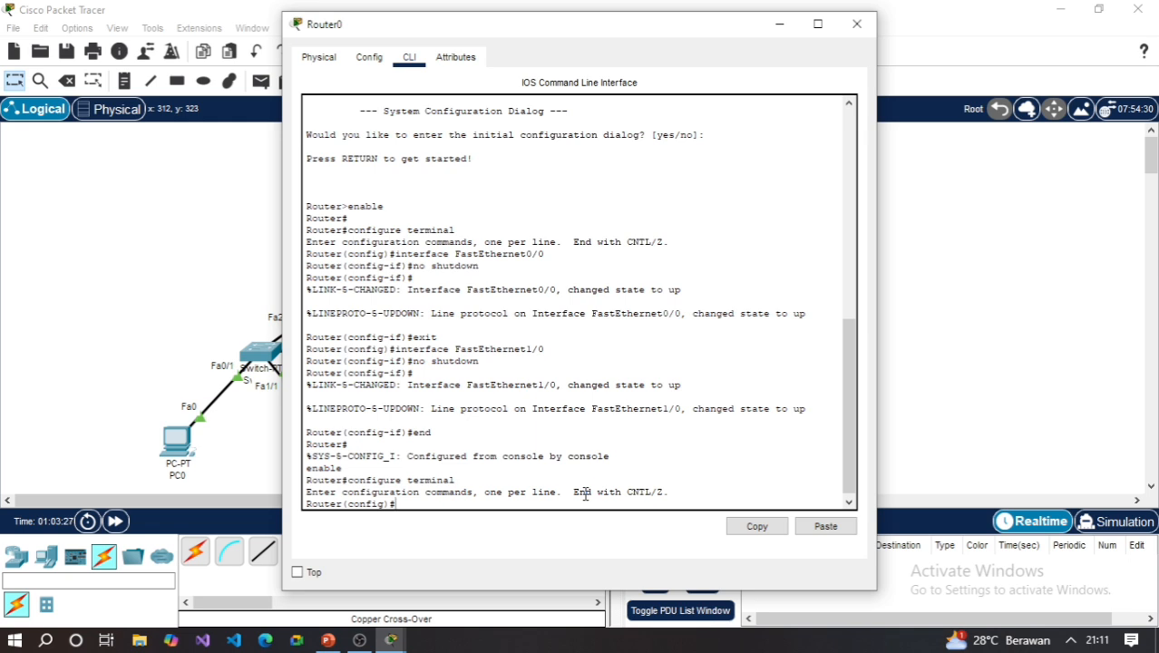
- End Router0's configuration session and re-enter global configuration mode through enable and configure terminal
type("end")
key("Return")
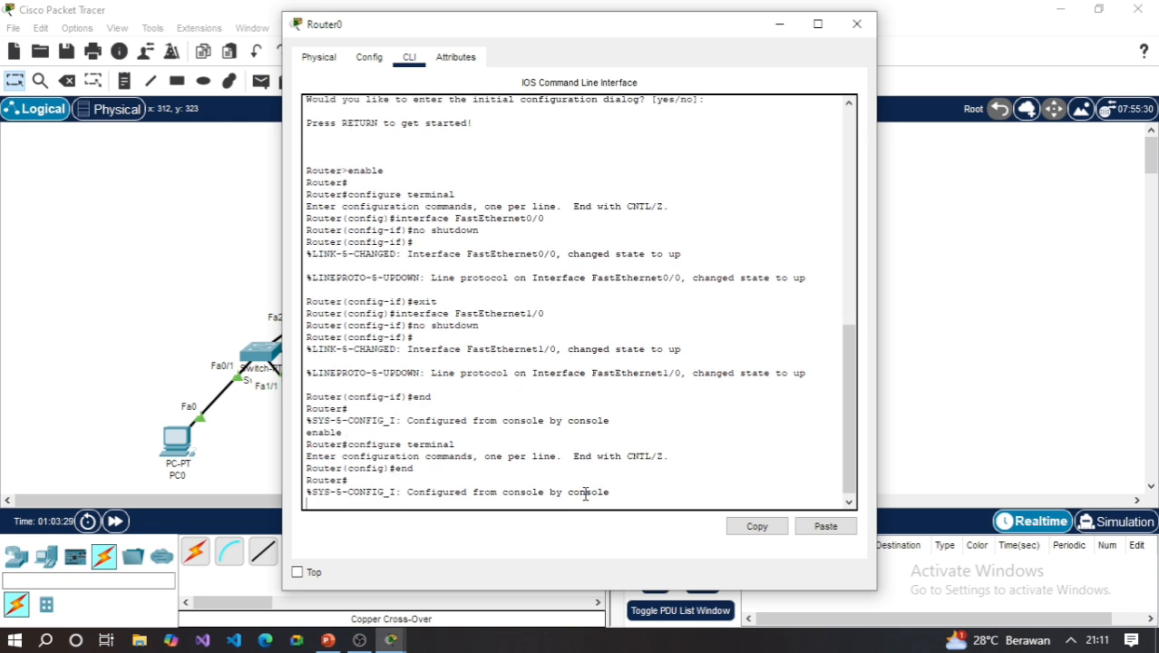
type("enable")
key("Return")
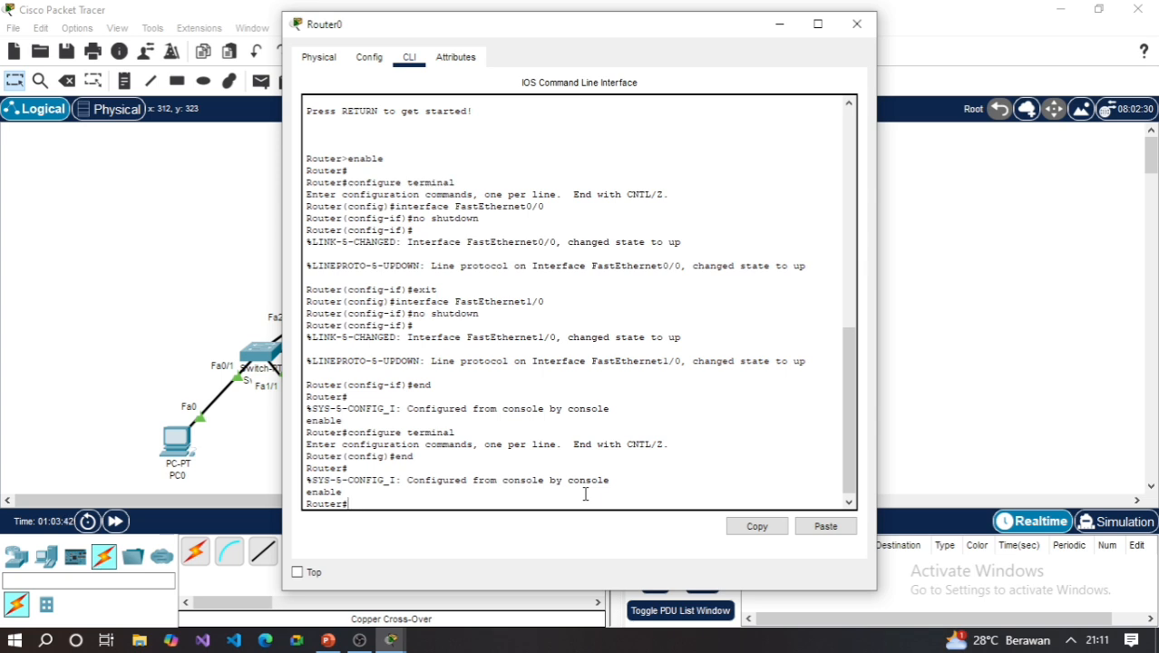
type("configure terminal")
key("Return")
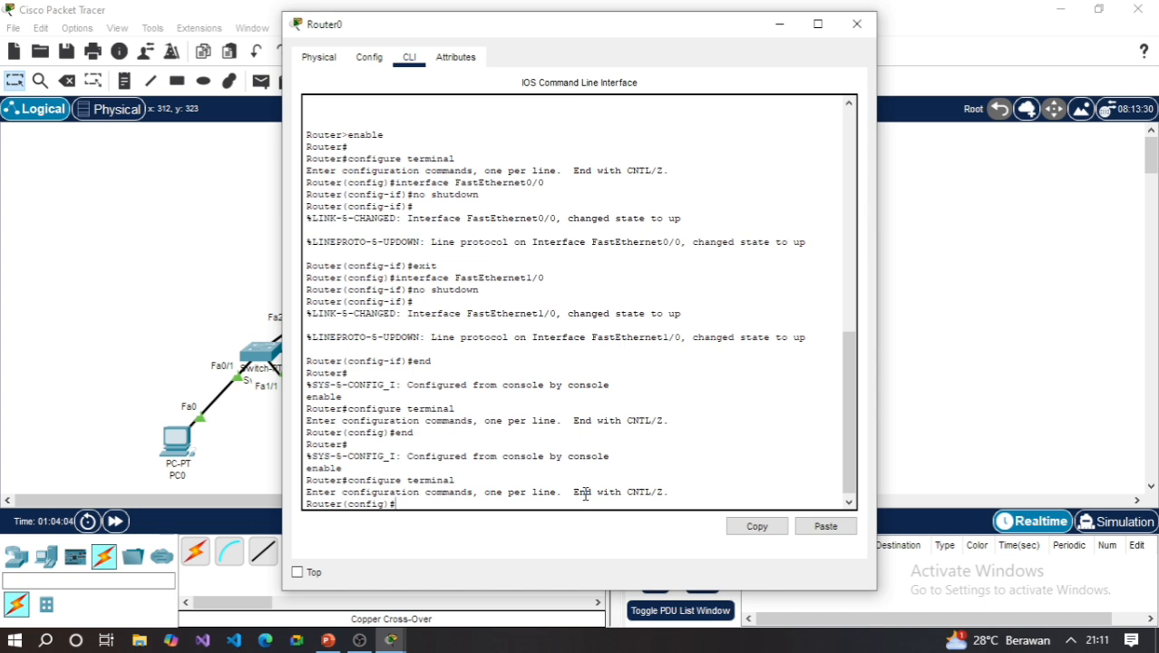
- Create the subinterface fa 0/0.10 on Router0
type("int")
type("fa 0/0.10")
key("Return")
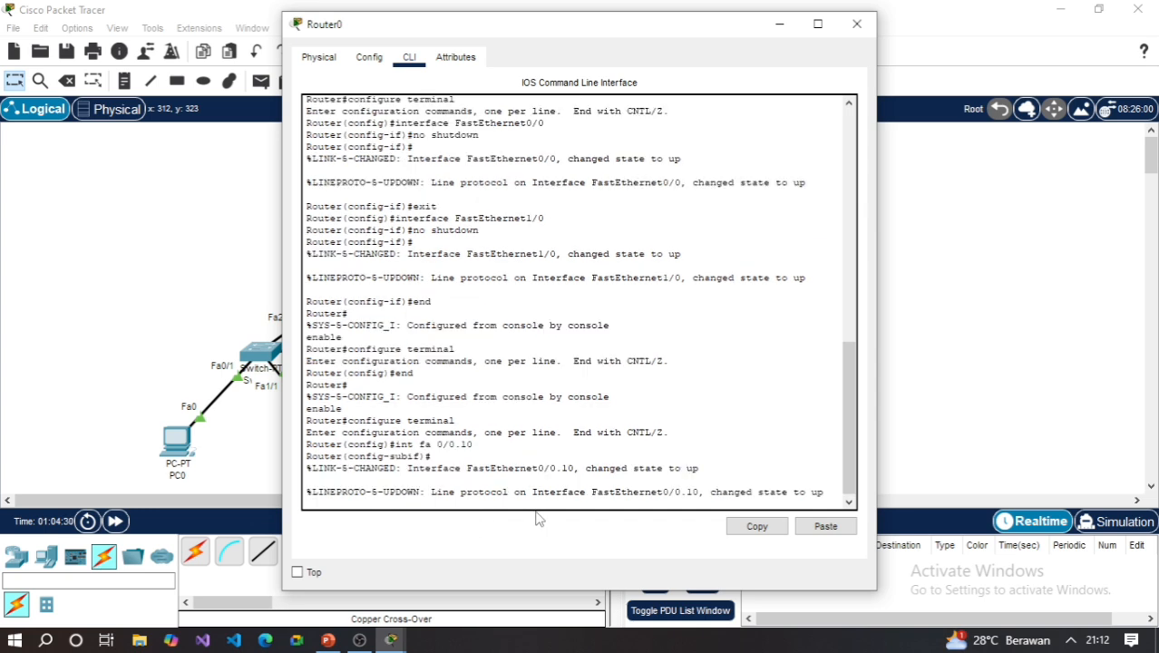
- Try to assign VLAN 10 tagging to subinterface fa 0/0.10 with the command "encapsulation dot IQ 10"
type("encapsulation dot")
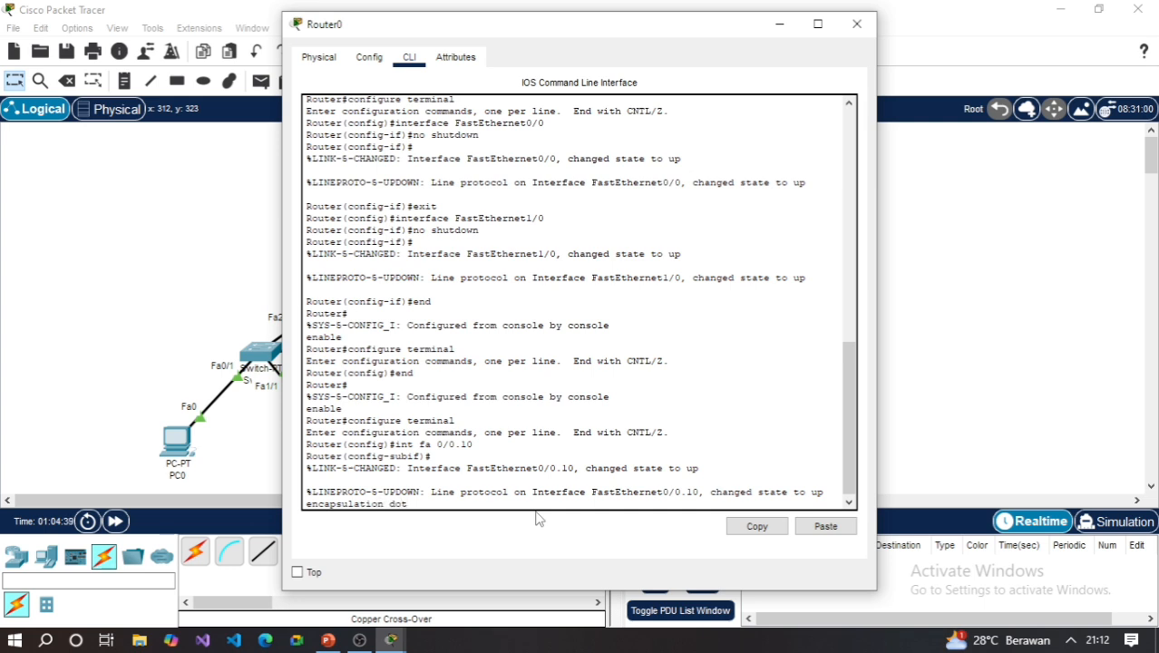
type(" 1Q 10")
key("Return")
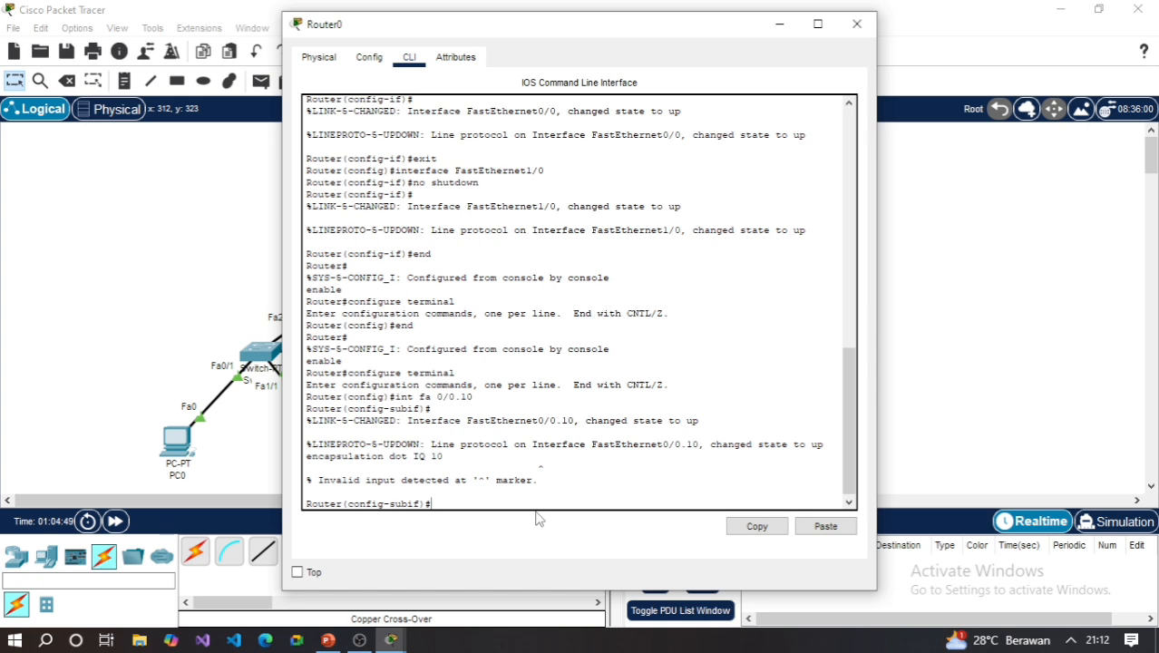
- Try to give subinterface fa 0/0.10 the IP address 192.168.5.1 with subnet mask 255.255.255.0
type("ip address 192.16")
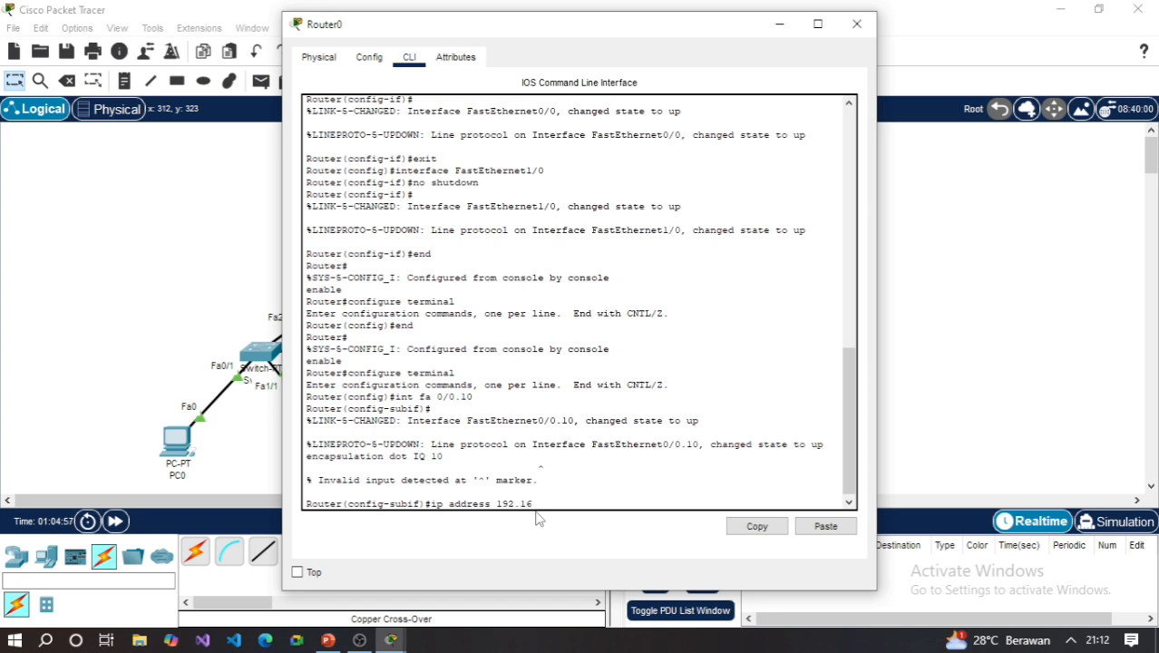
type("8.")
type("5")
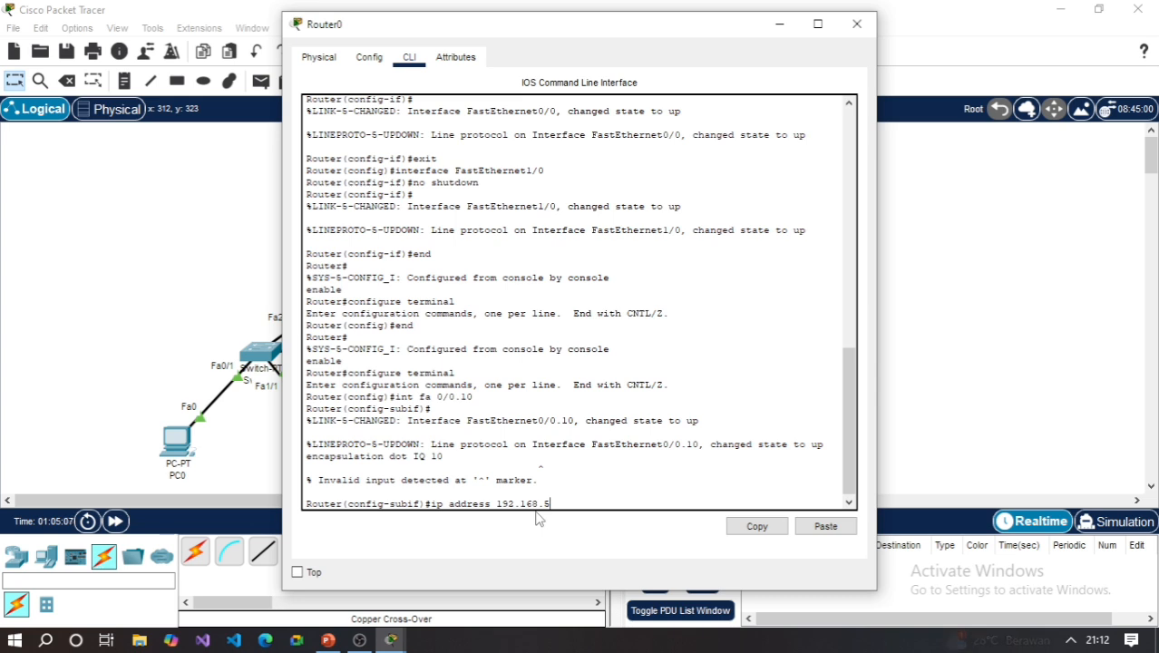
type(".1")
type(" 255")
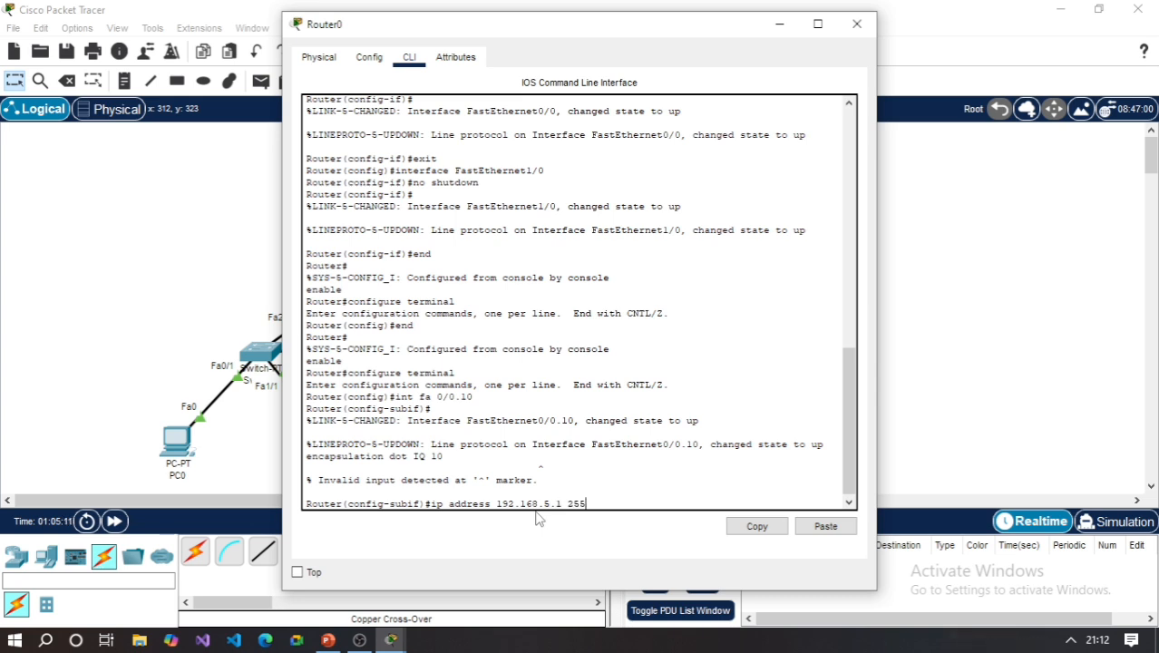
type(".255.255.")
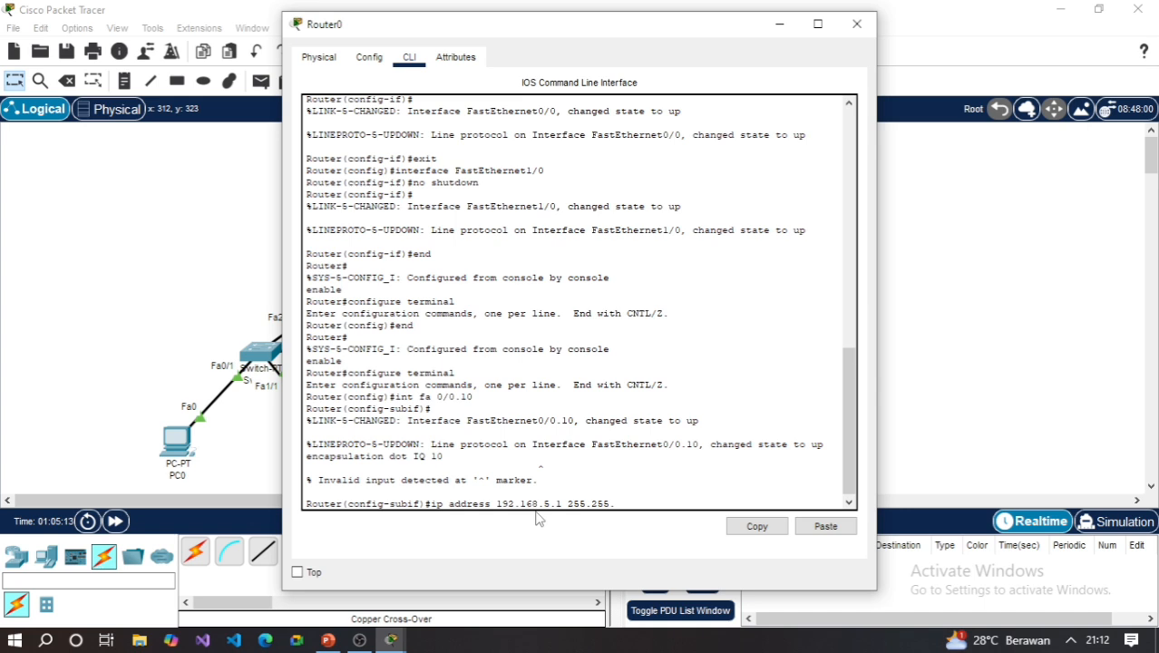
type("0")
key("Return")
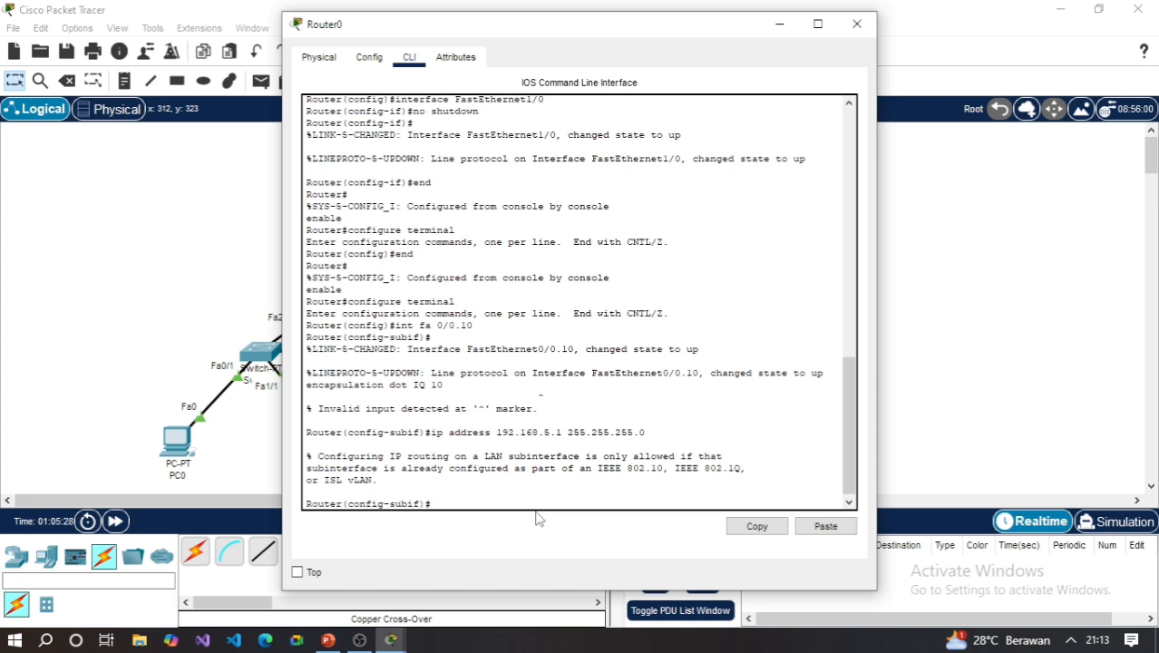
- Exit subinterface fa 0/0.10 and create the subinterface fa 0/0.20 on Router0
type("exit")
key("Return")
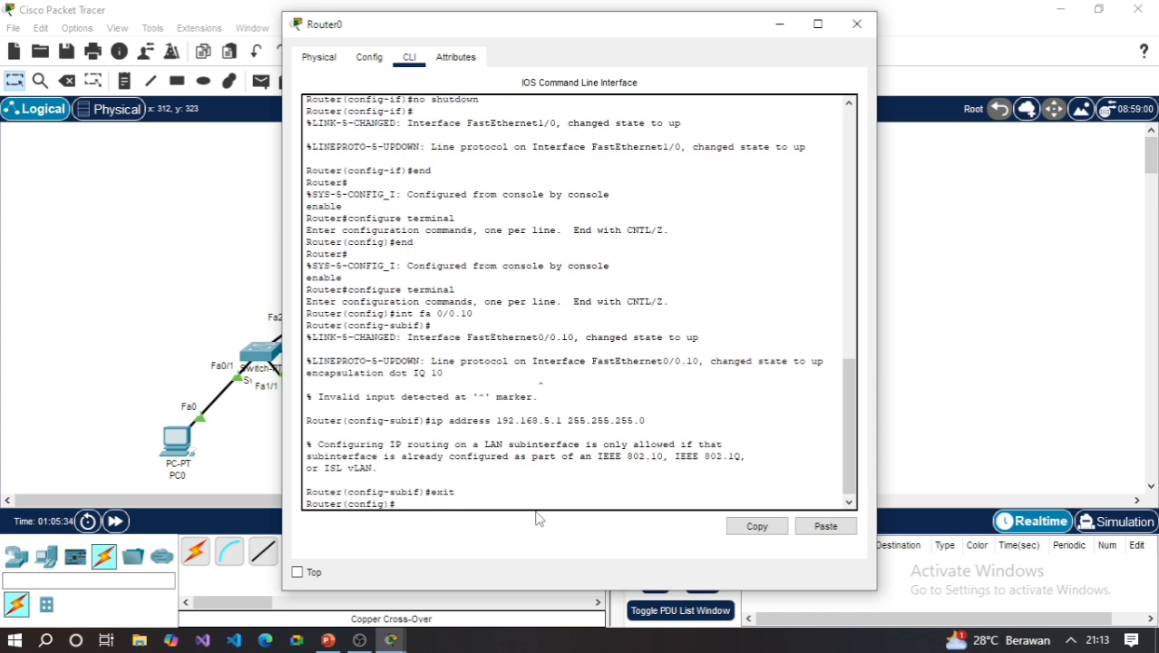
type("int fa 0/0.20")
key("Return")
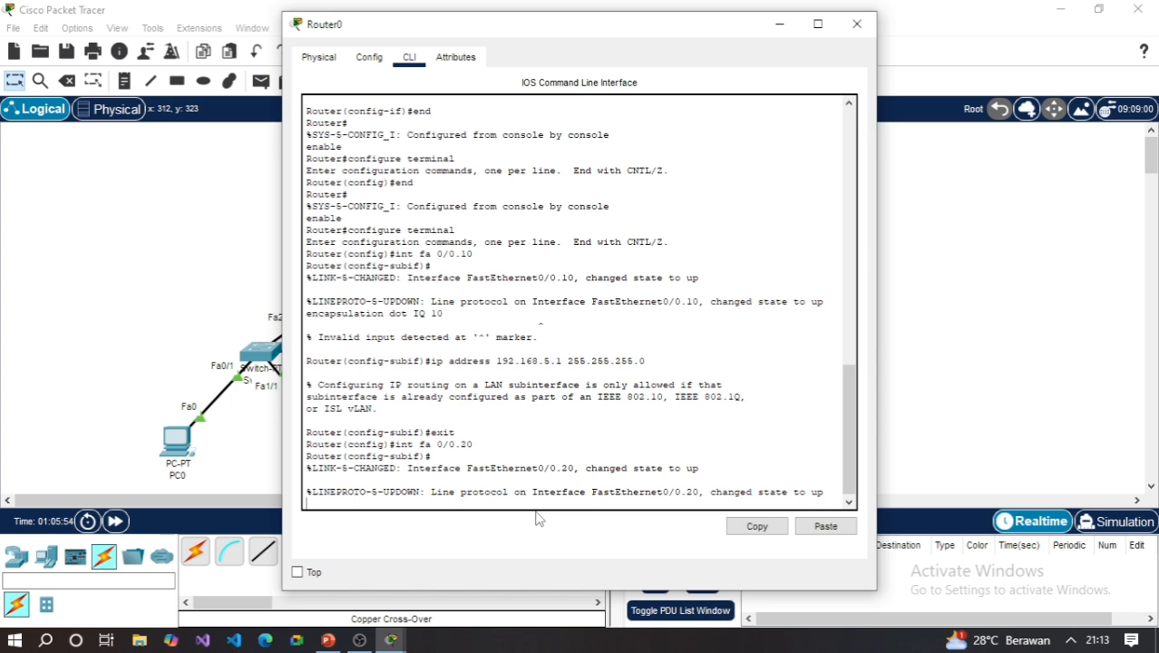
- Try to assign VLAN 20 tagging to subinterface fa 0/0.20 with the command "encapsulation dot 1Q 20"
type("encapsulatu")
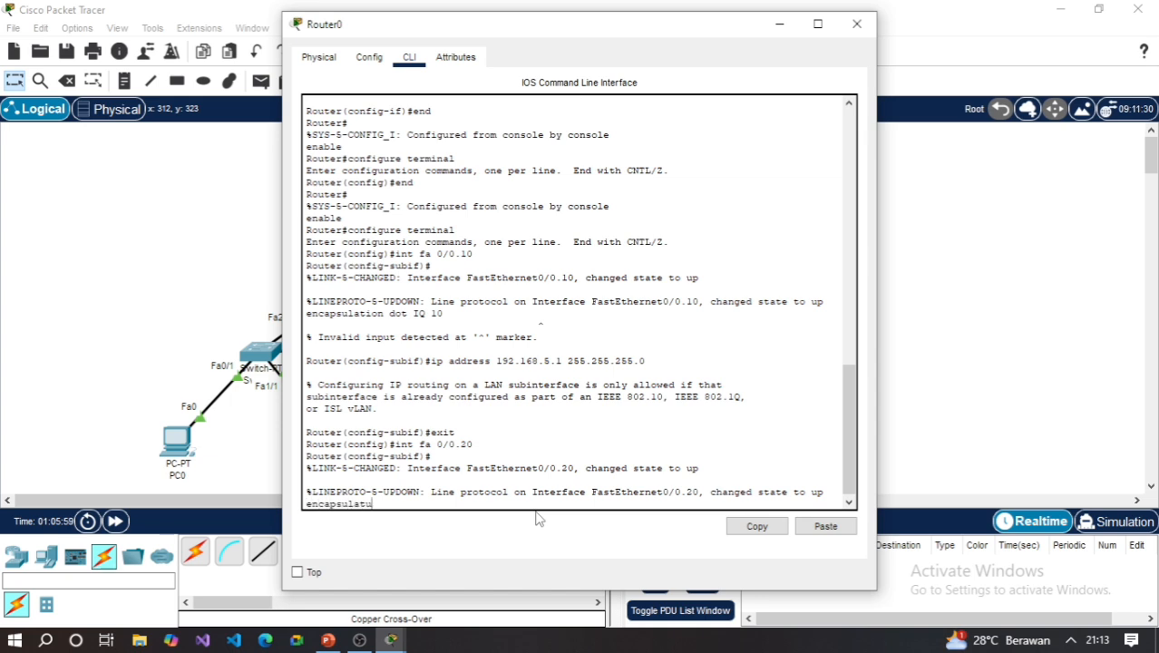
key("BackSpace")
type("i")
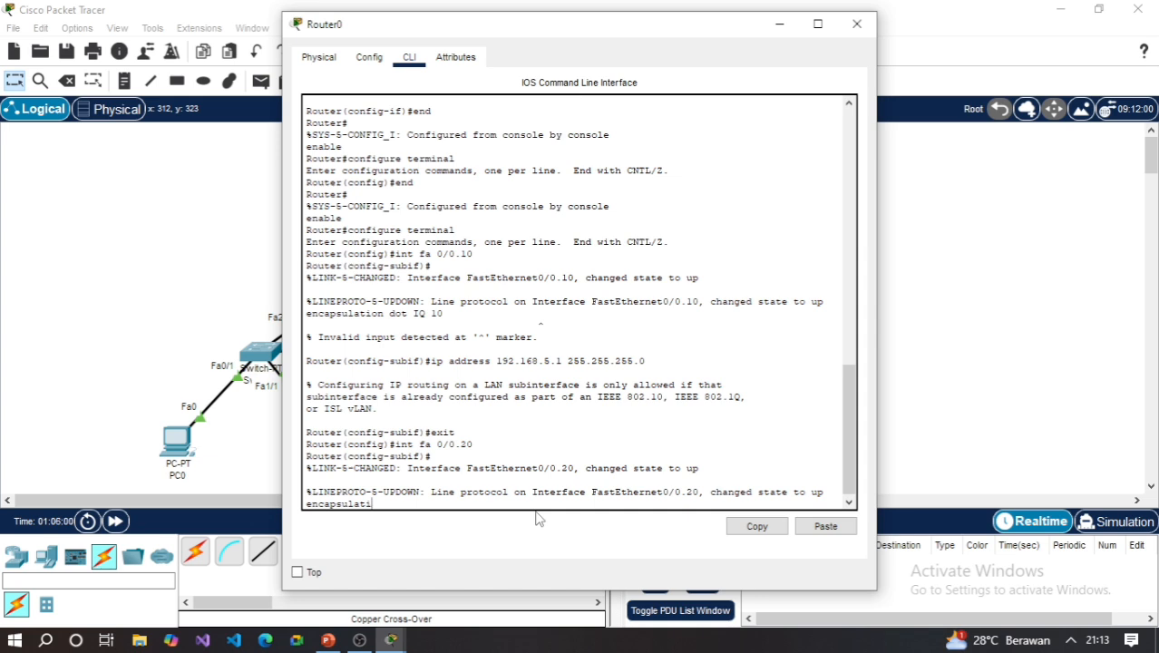
type("on dot")
type("I")
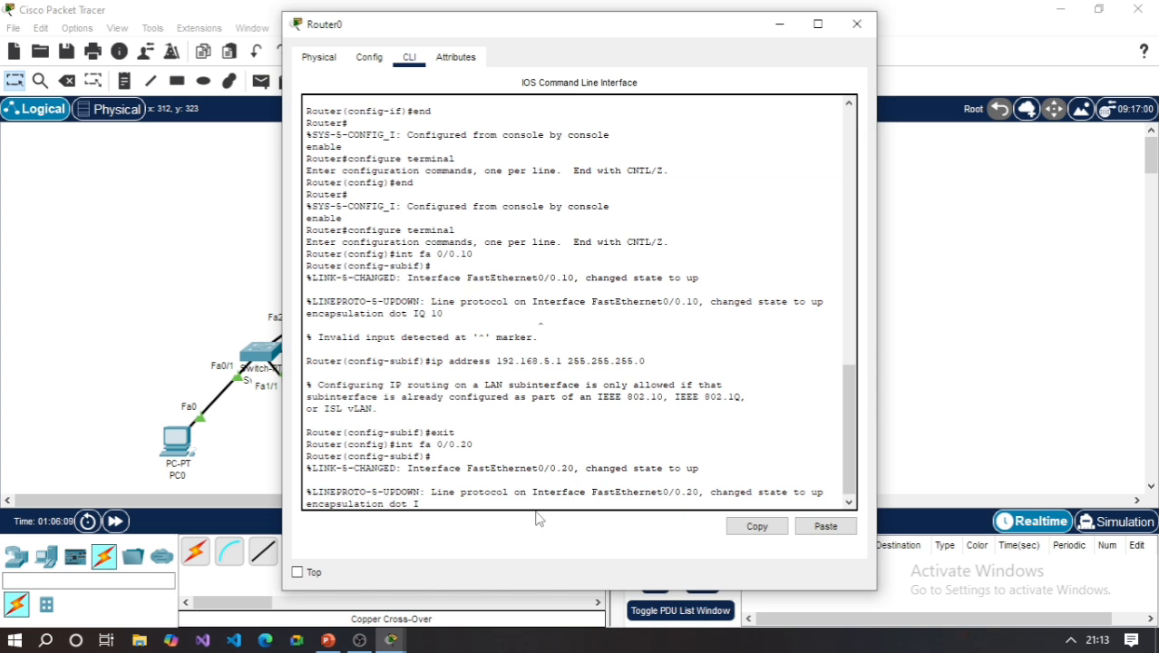
key("BackSpace")
type("1Q")
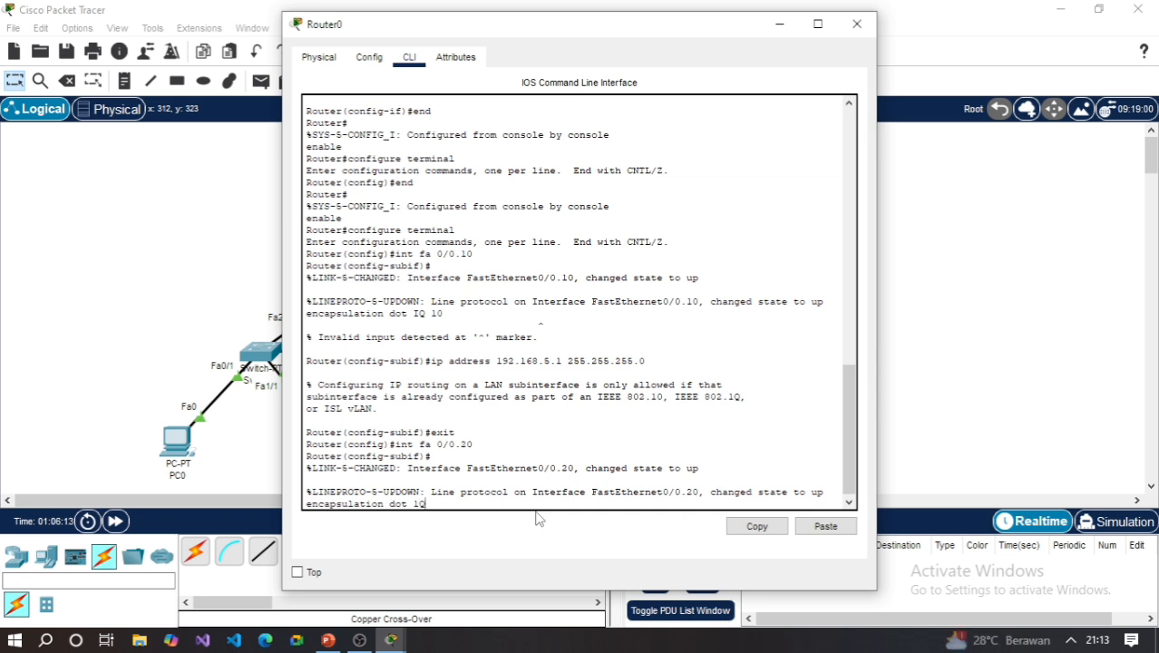
type(" 20")
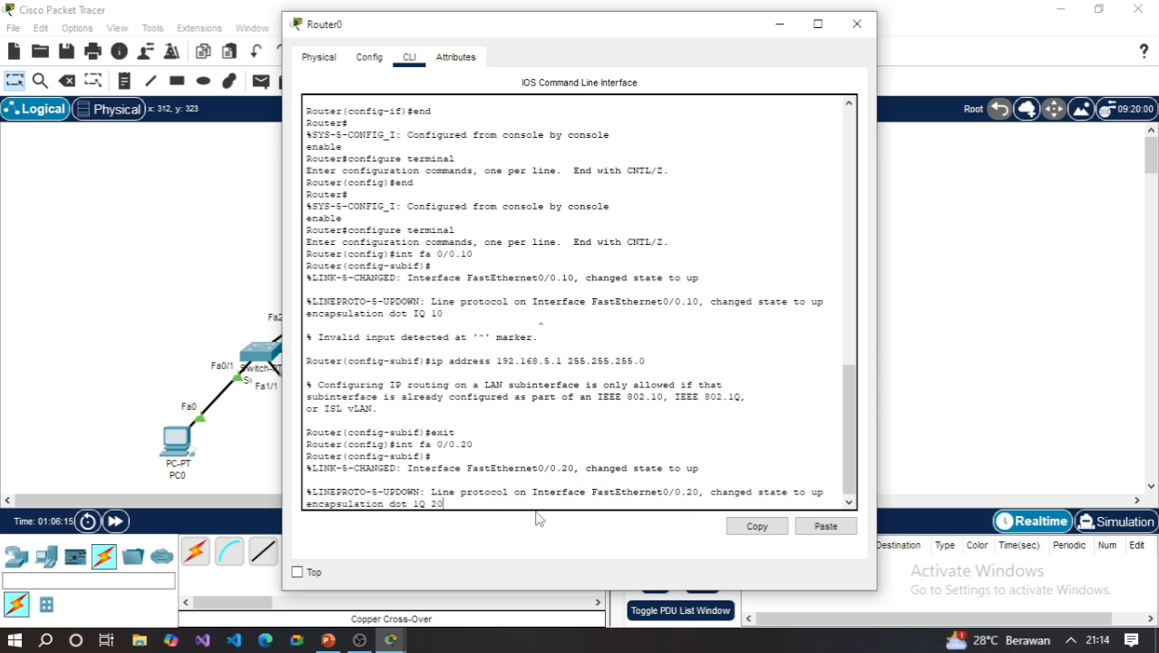
key("Return")
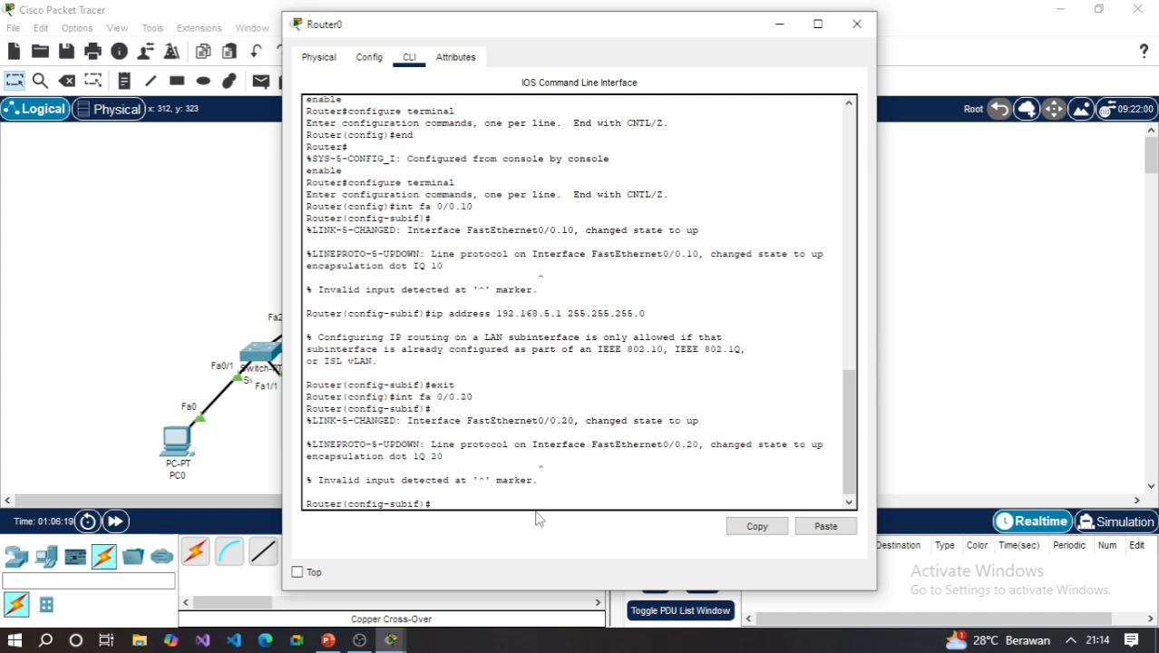
- Try to give subinterface fa 0/0.20 the IP address 192.168.41.1 with subnet mask 255.255.255.0
type("ip address 192.168.41.1 255.2")
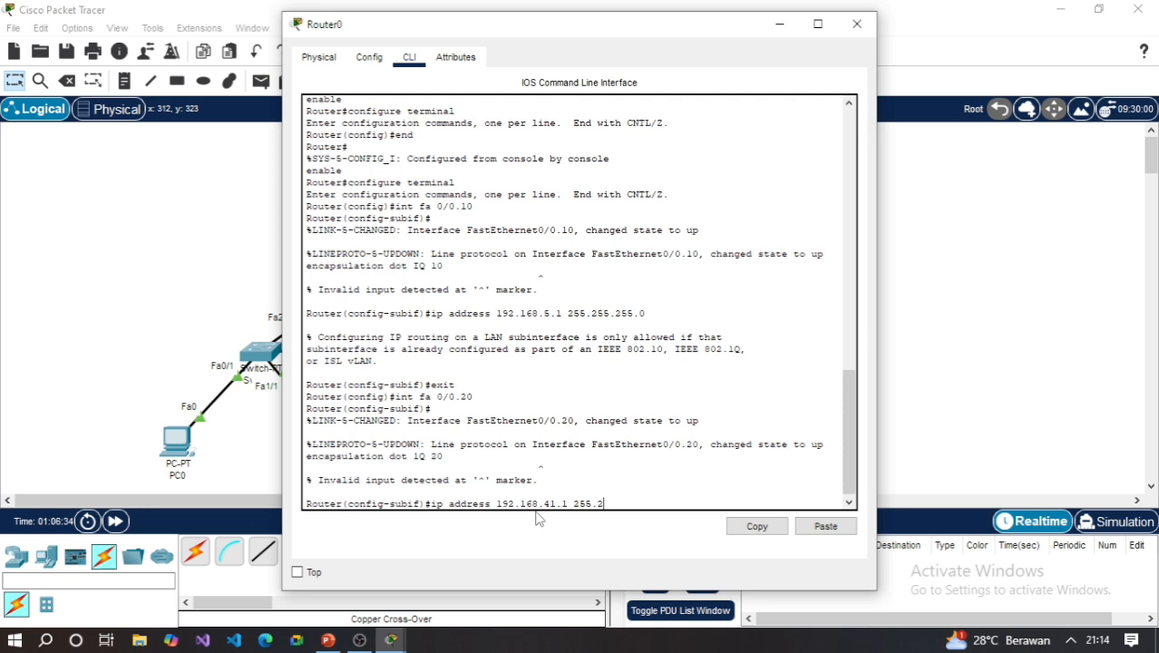
type("55.255.0")
key("Return")
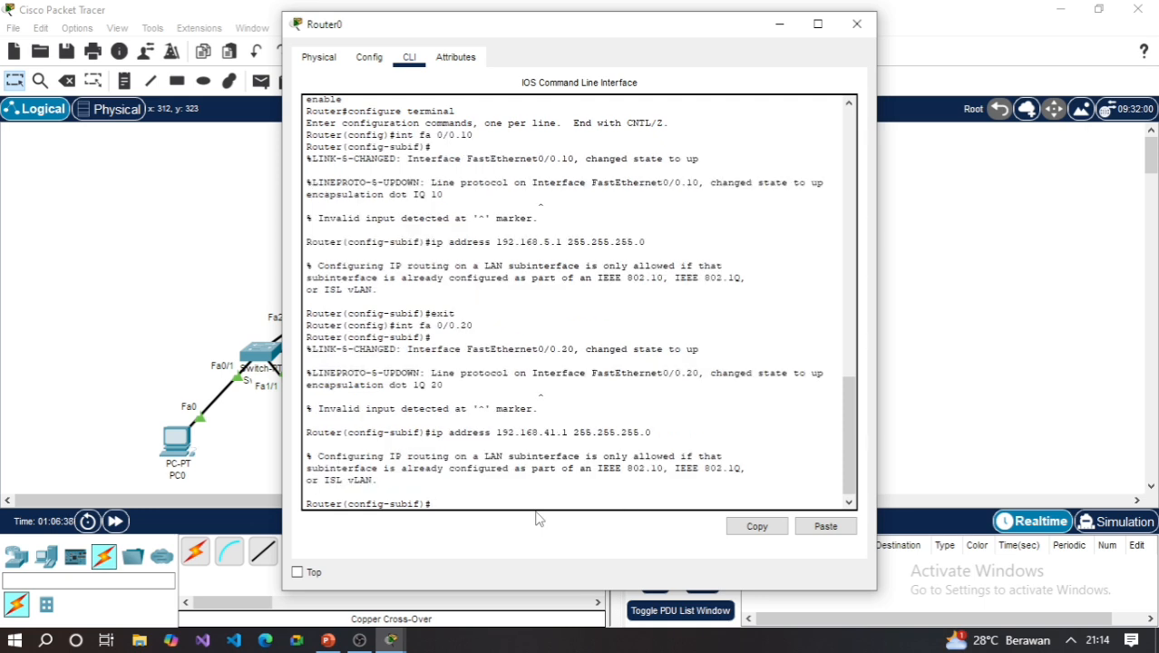
- Exit subinterface fa 0/0.20 and enable the physical interface fa 0/0 with no shutdown
type("exit")
key("Return")
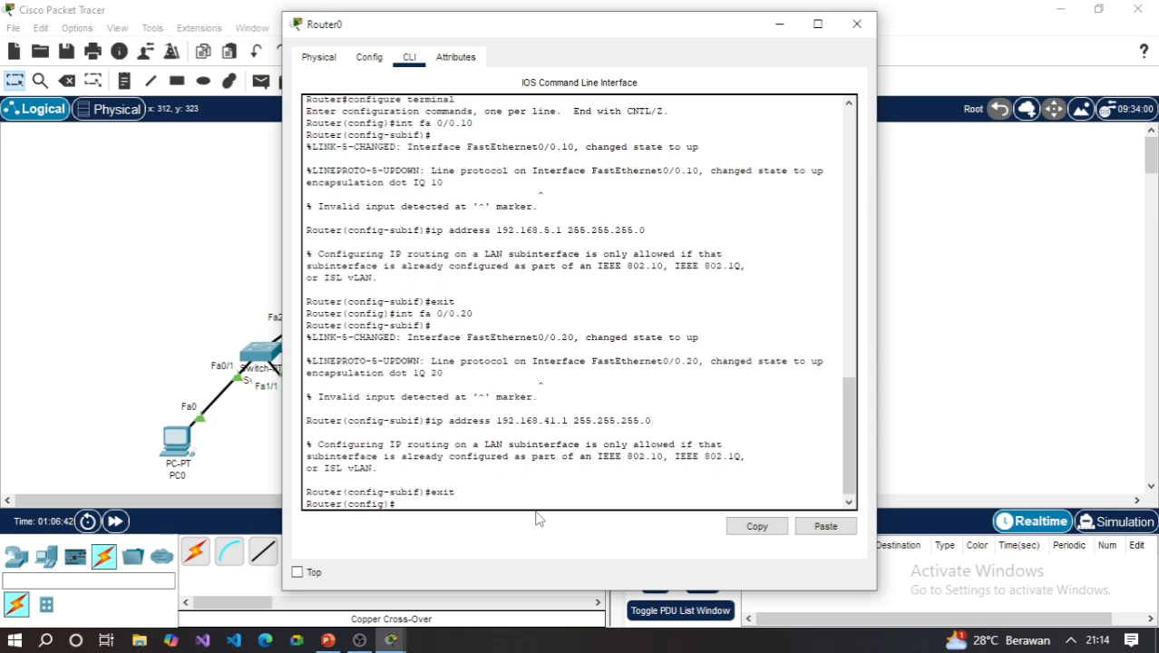
type("int fa 0/0")
key("Return")
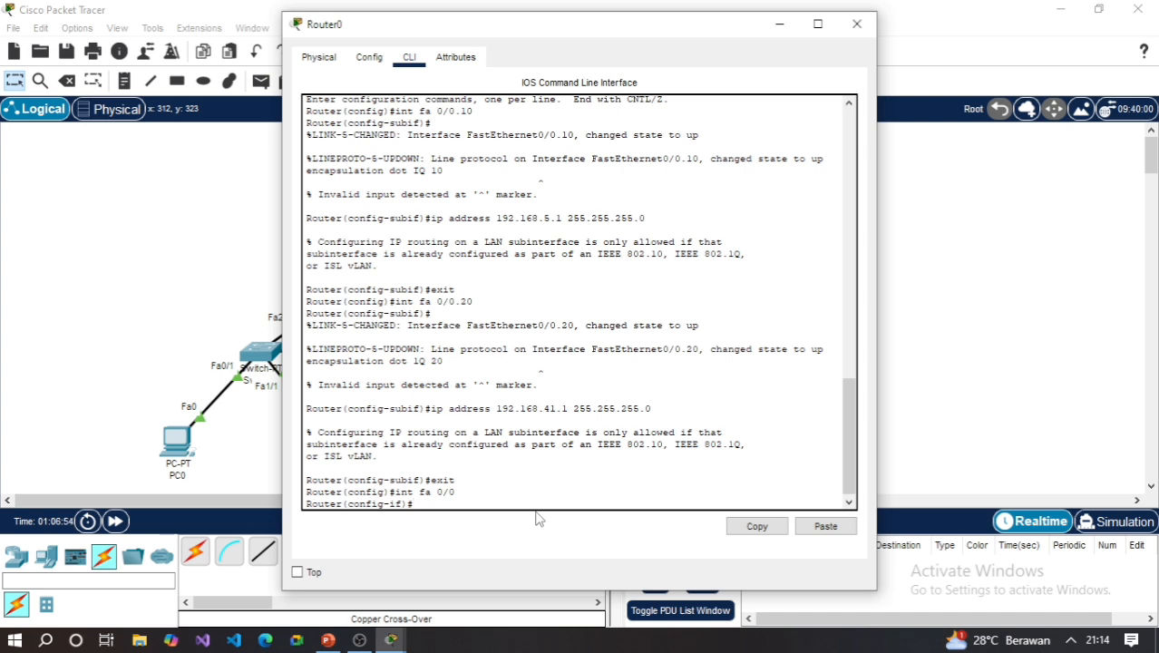
type("no shutdown")
key("Return")
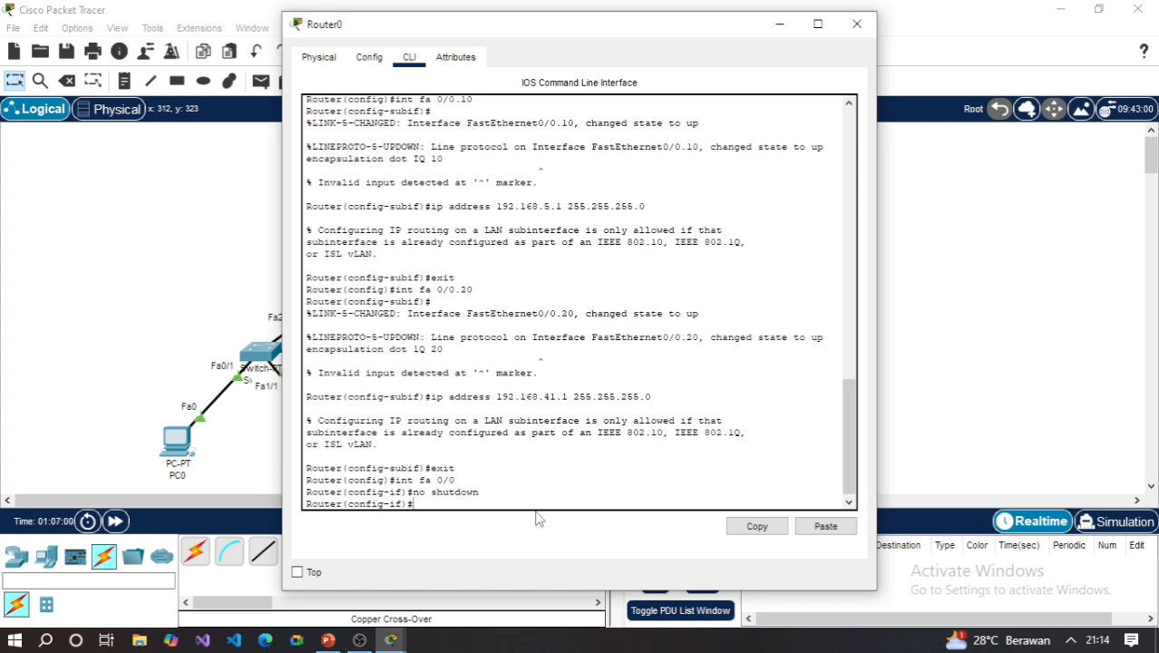
- Exit the fa 0/0 interface, end Router0's configuration session, and switch to PowerPoint's expected-configuration slide
type("exit")
key("Return")
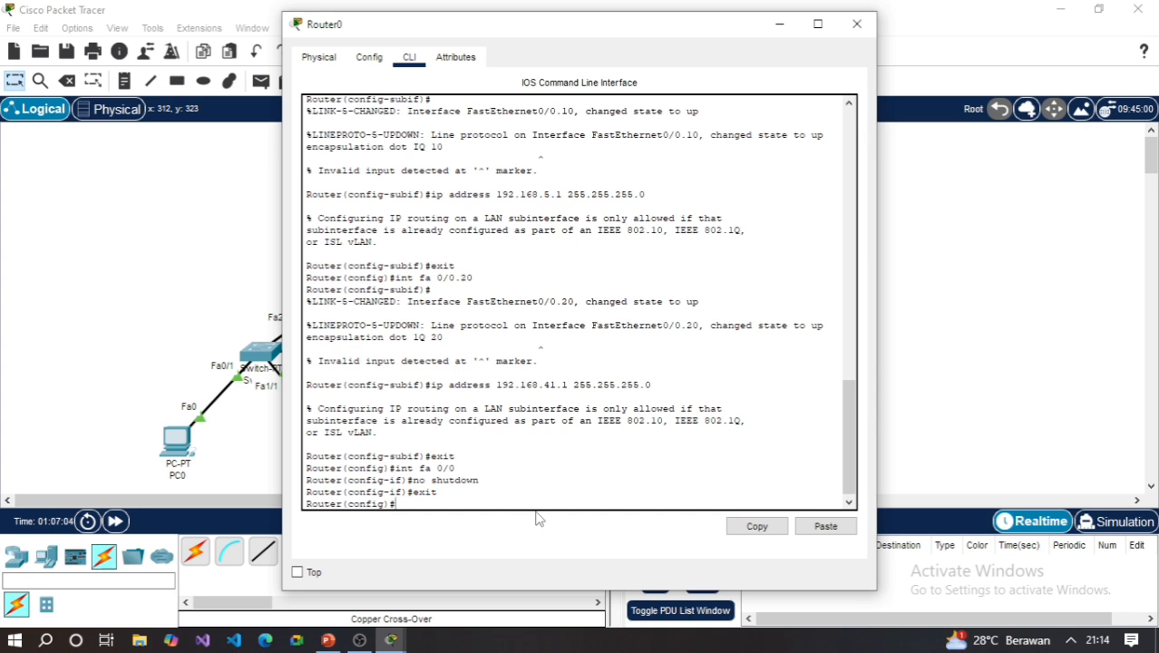
type("end")
key("Return")
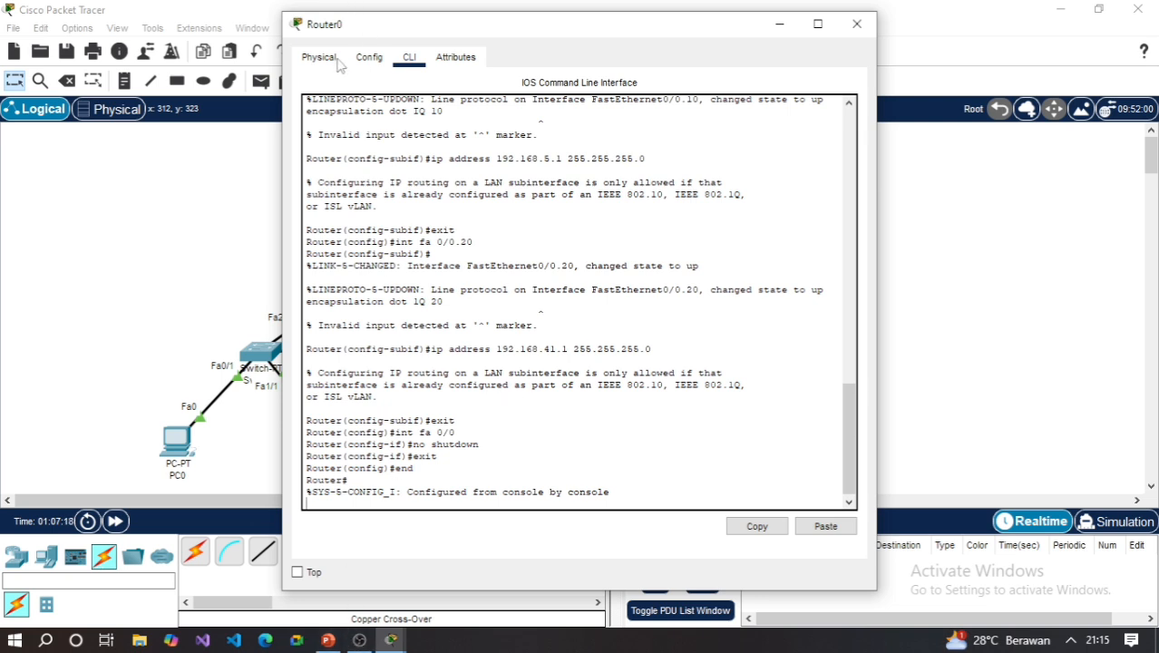
left_click(521, 514)
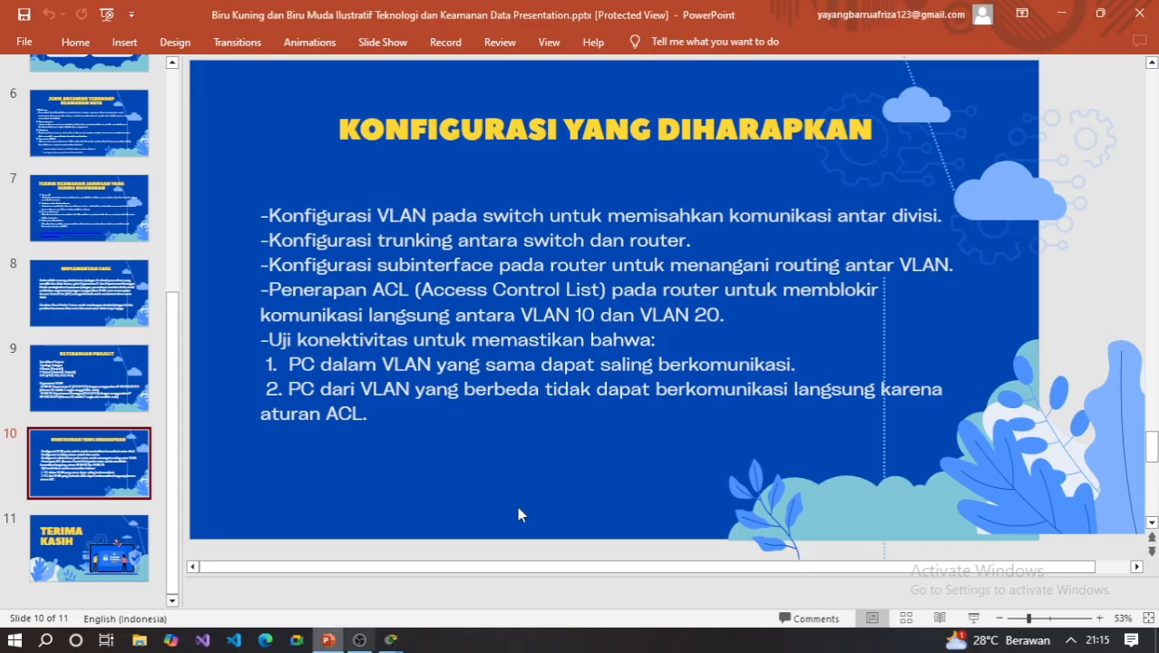
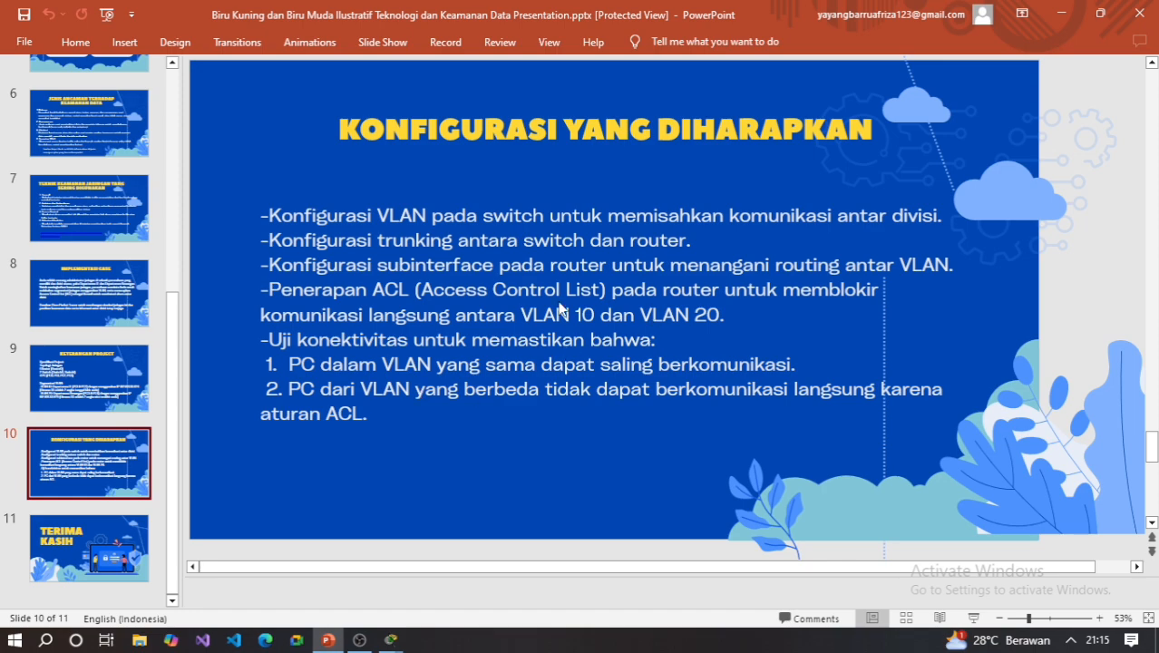
- Switch to Cisco Packet Tracer and enter global configuration mode on Router0's command line with enable and configure terminal
mouse_move(390, 640)
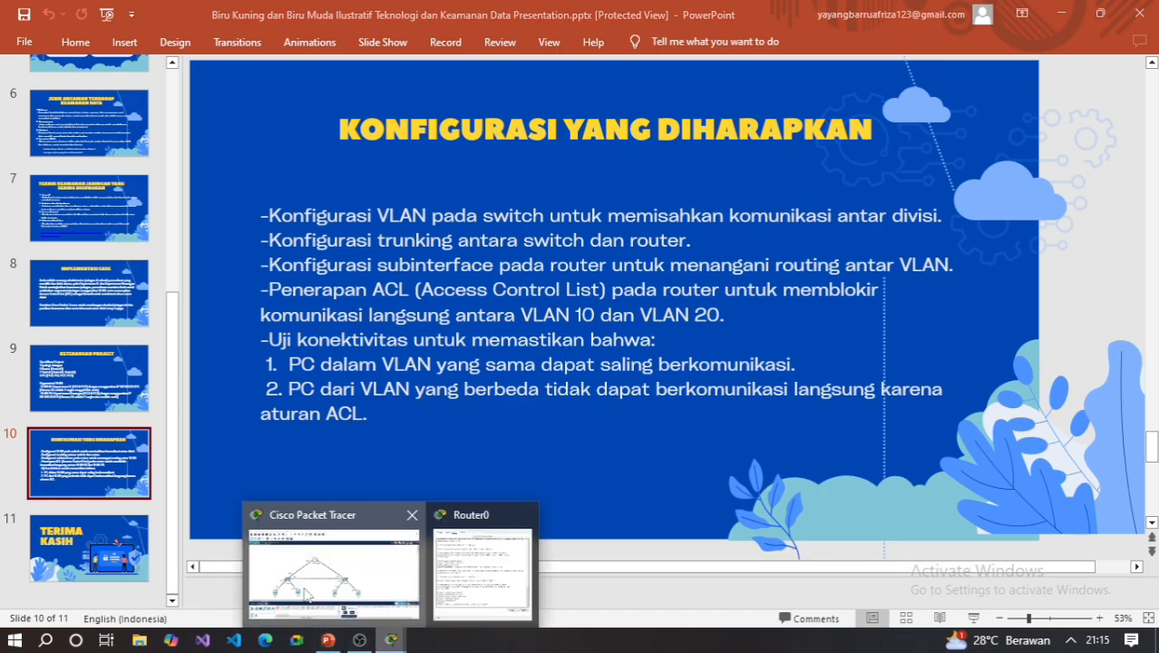
left_click(306, 594)
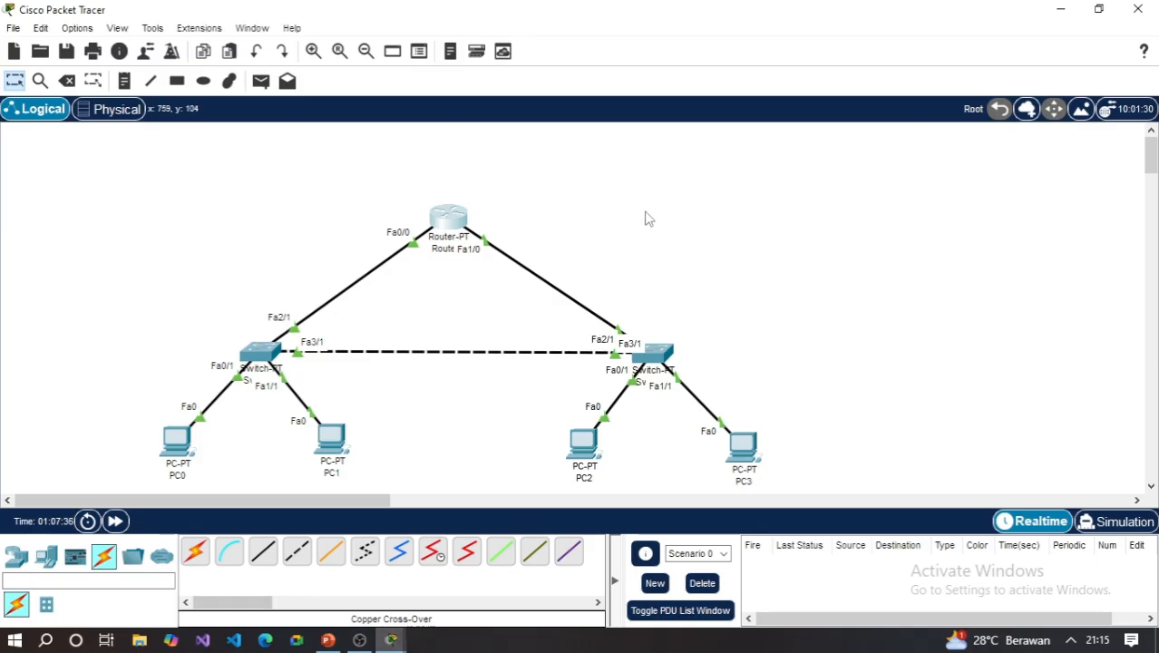
left_click(453, 218)
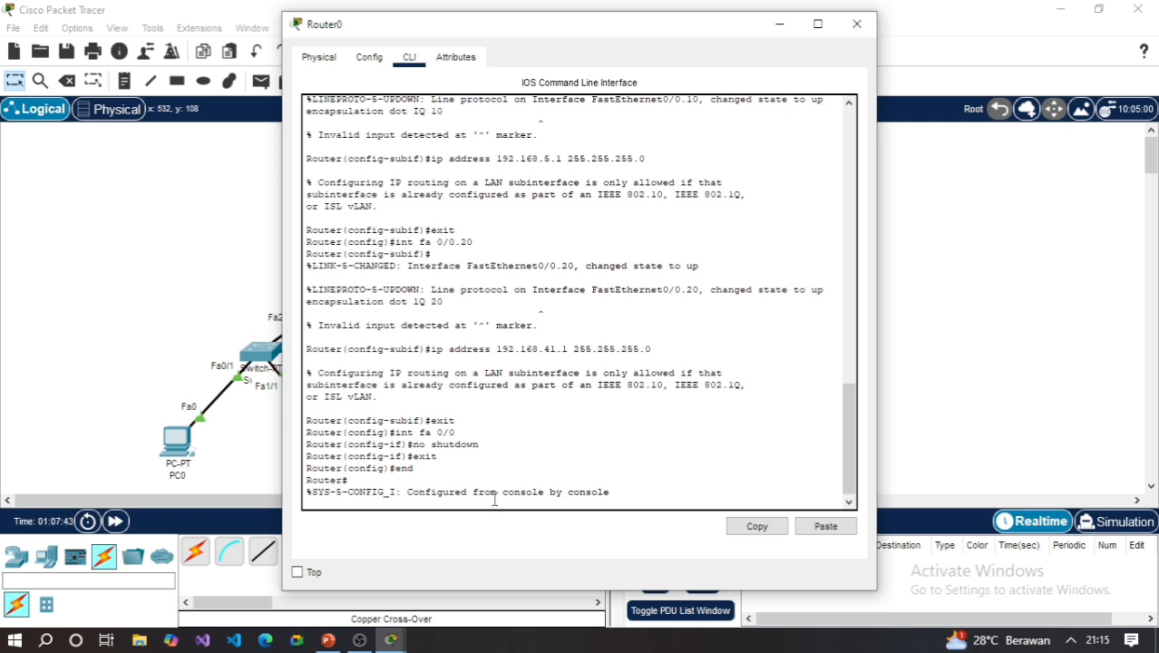
type("enable")
key("Return")
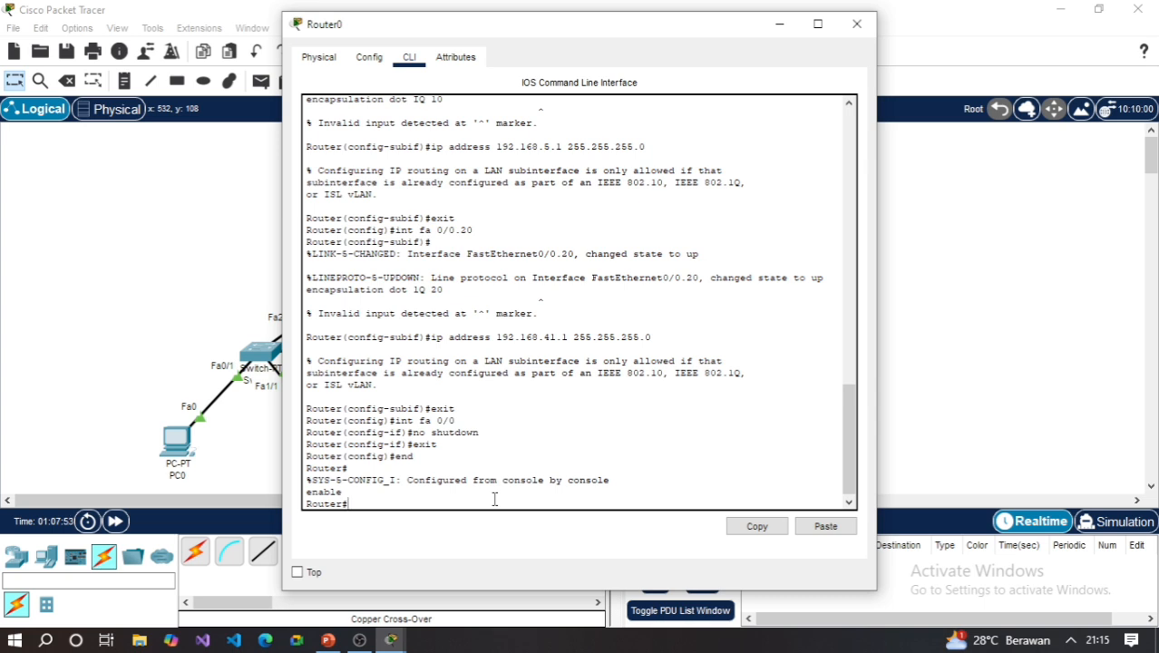
type("configyur")
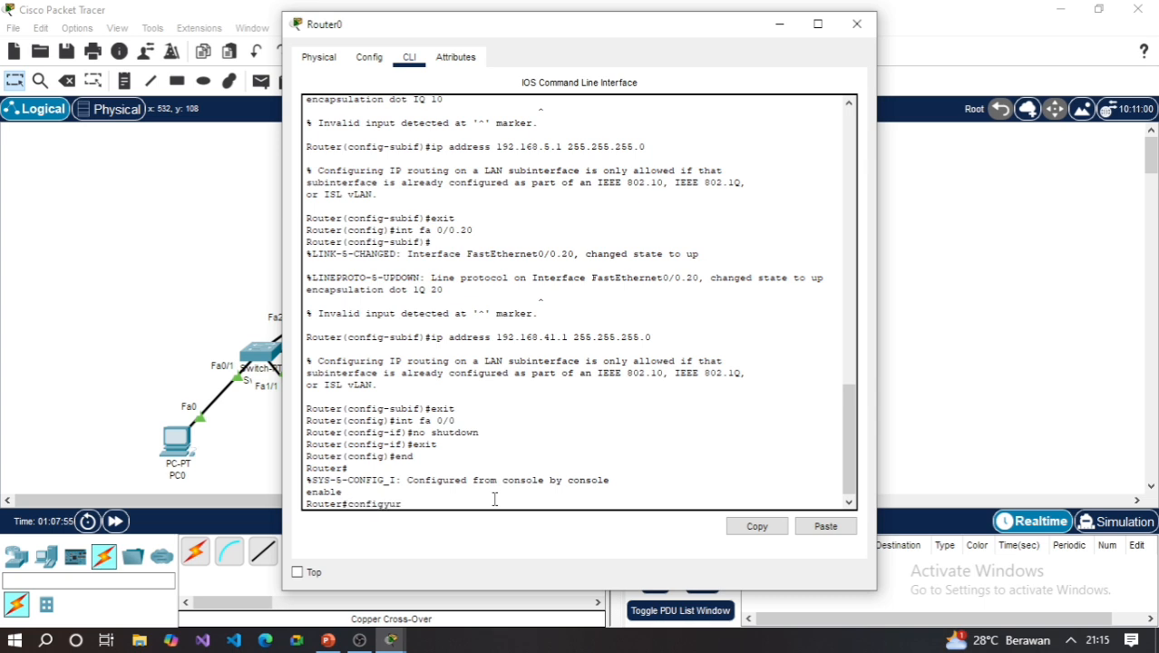
key("BackSpace")
key("BackSpace")
key("BackSpace")
type("u")
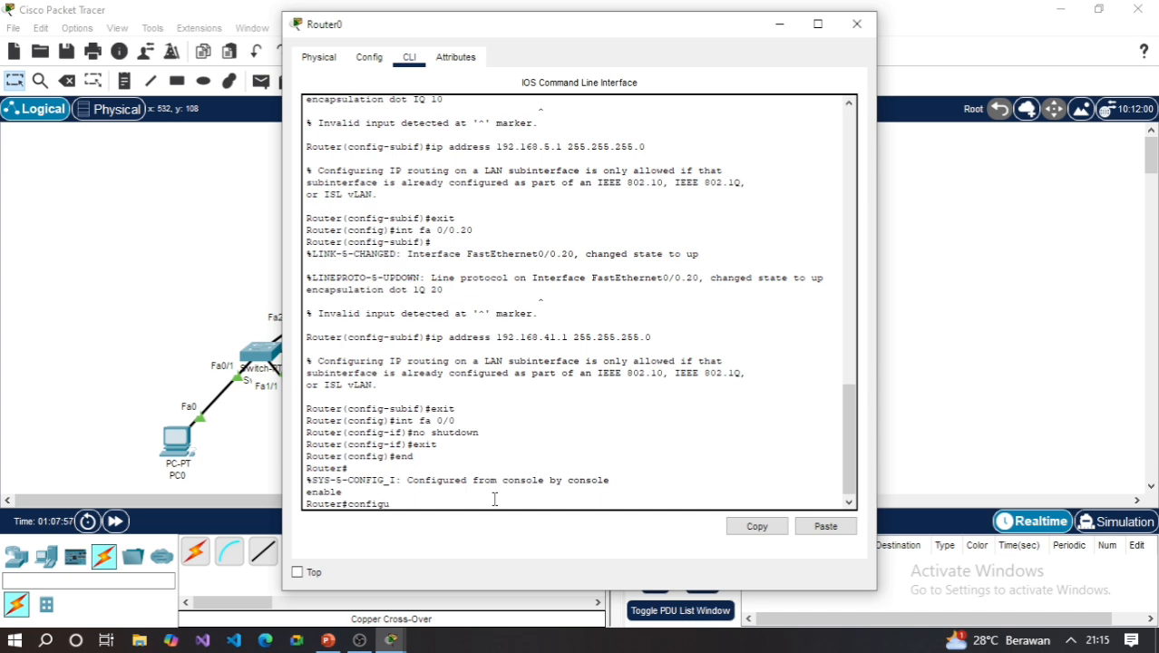
type("re terminal")
key("Return")
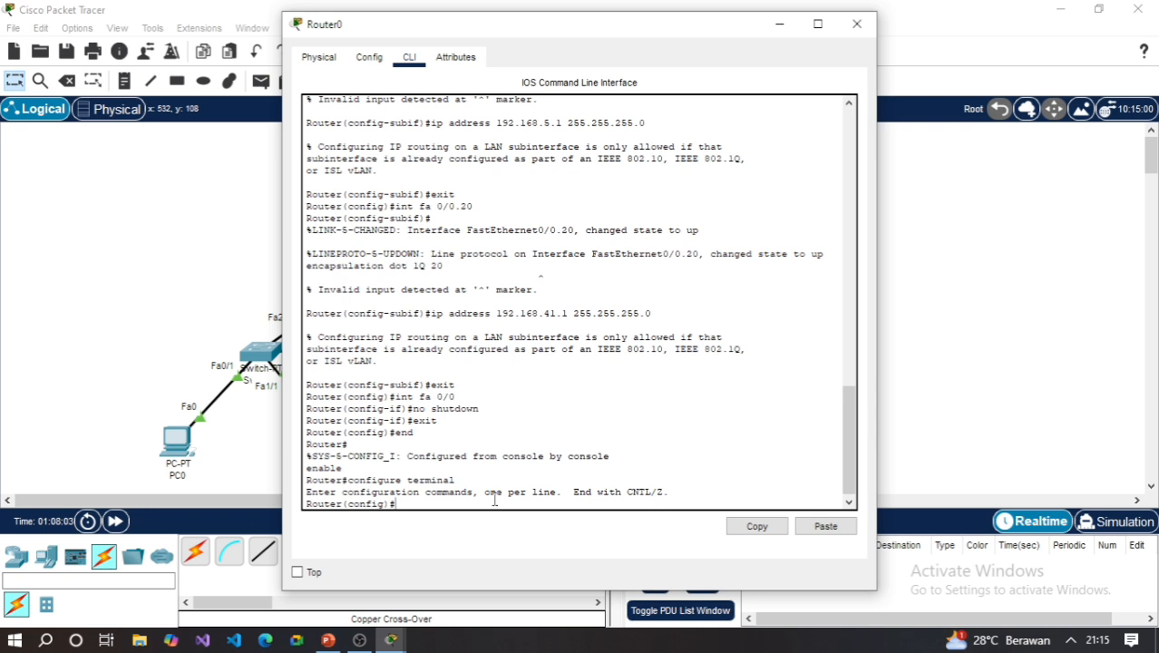
- Create an access list 100 rule denying IP traffic from 192.168.5.0 0.0.0.255 to 192.168.41.0 0.0.0.255
type("access-list 1")
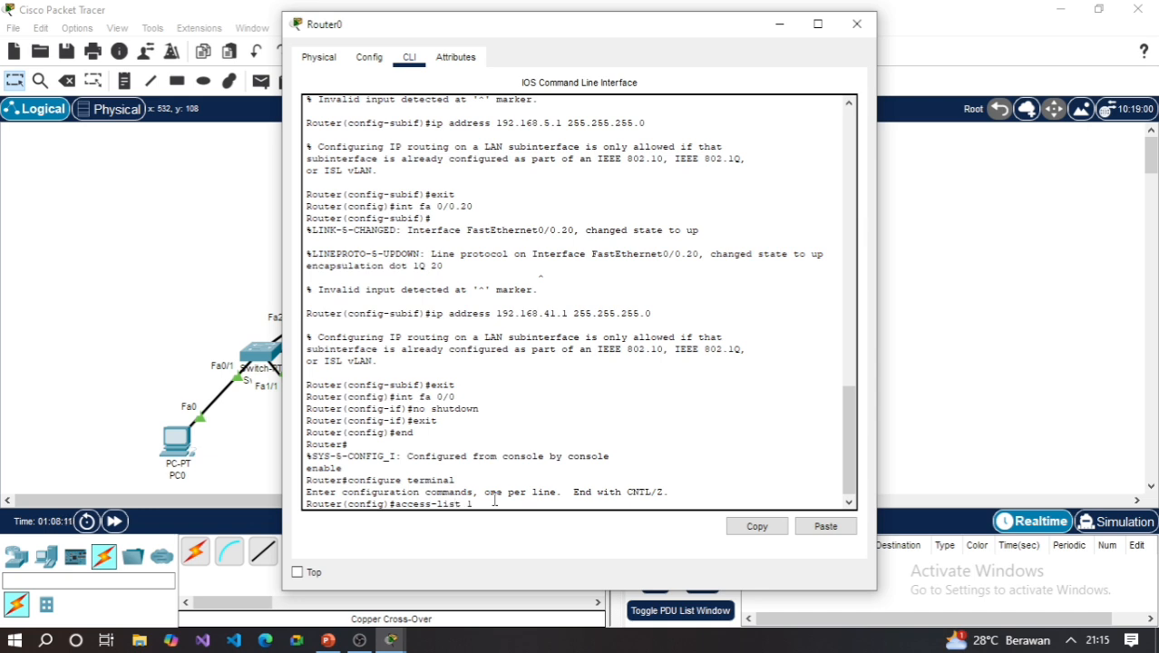
type("00 deny ")
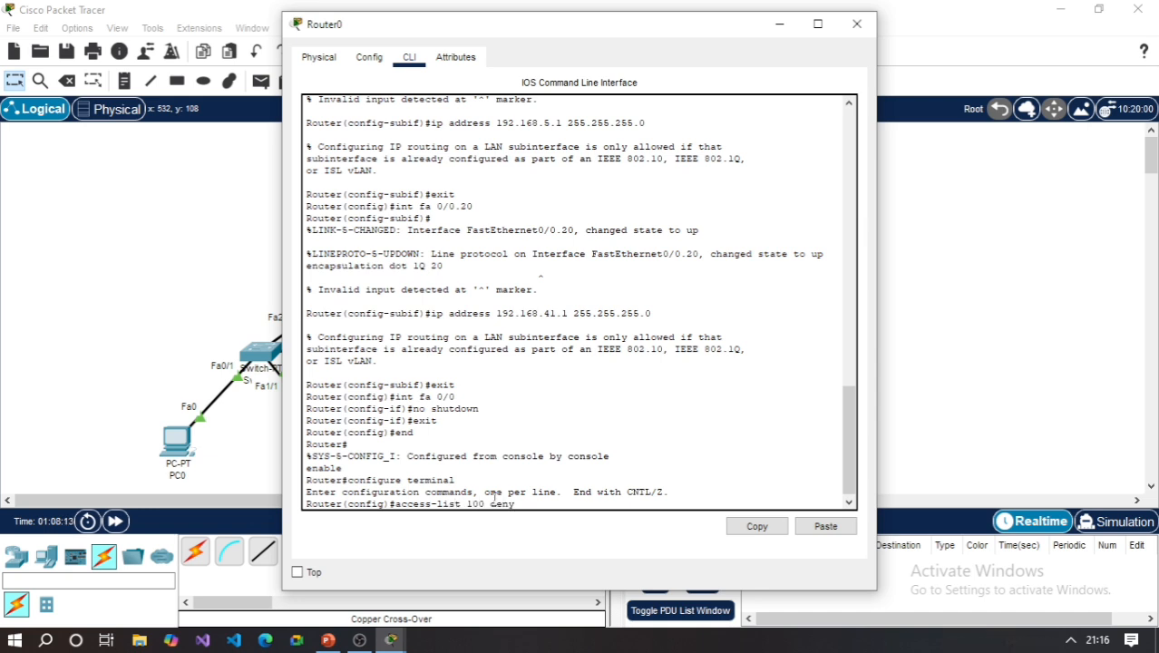
type("ip 192.168")
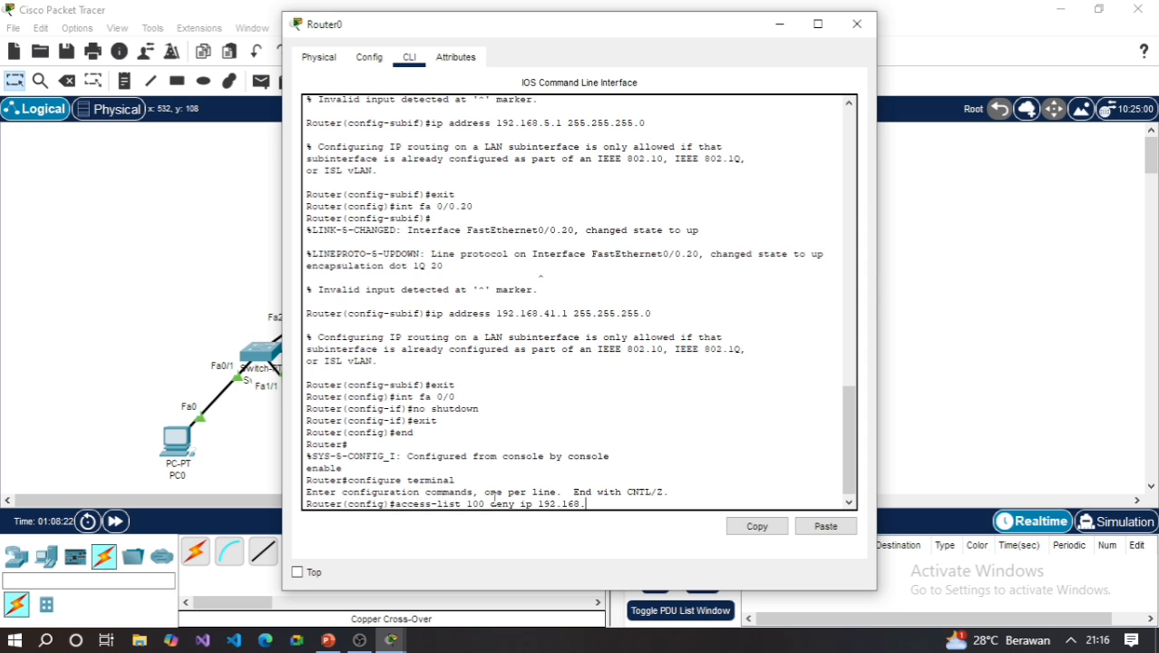
type(".5.0 0.0.0")
type(".255")
key("BackSpace")
key("BackSpace")
key("BackSpace")
type("255 192.168")
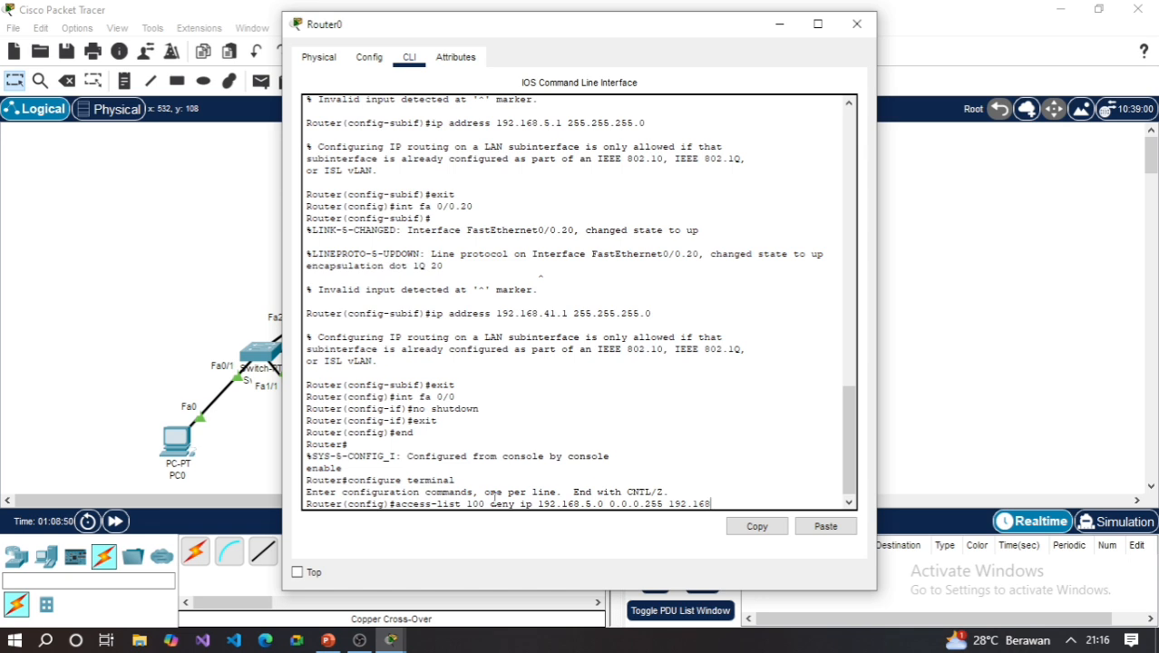
type(".41.0 0.0.0.255")
key("Return")
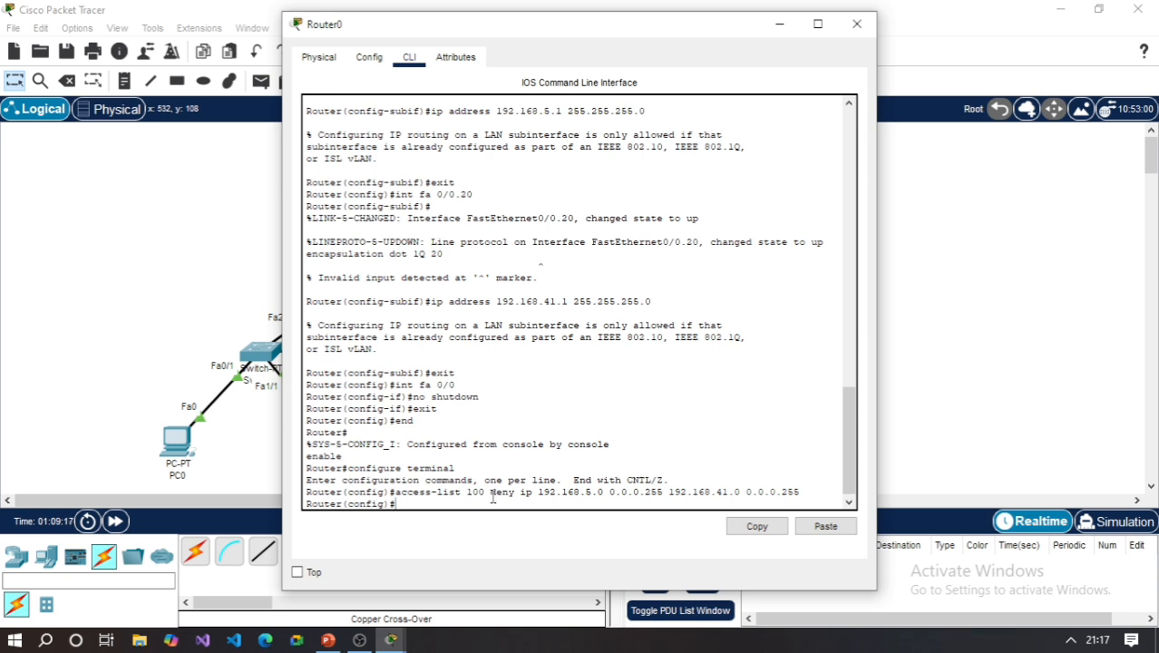
- Add a rule to access list 100 that permits IP traffic from any source to any destination
type("ccess")
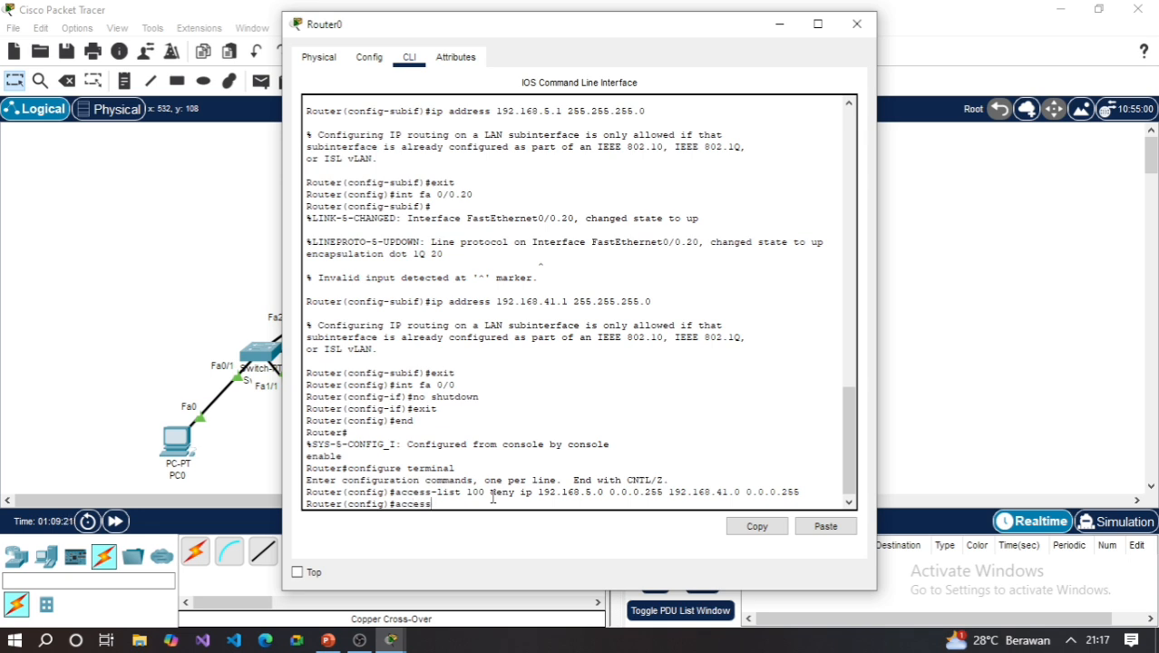
type("-list 100 permit")
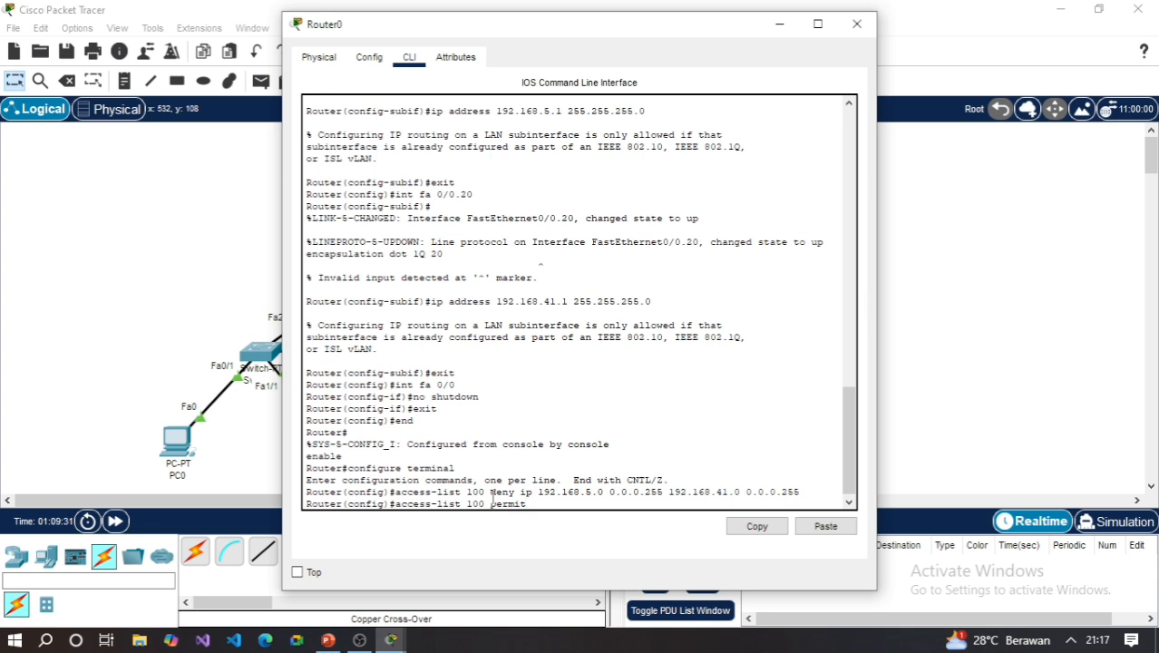
type(" ip anya")
key("BackSpace")
type("any")
key("Return")
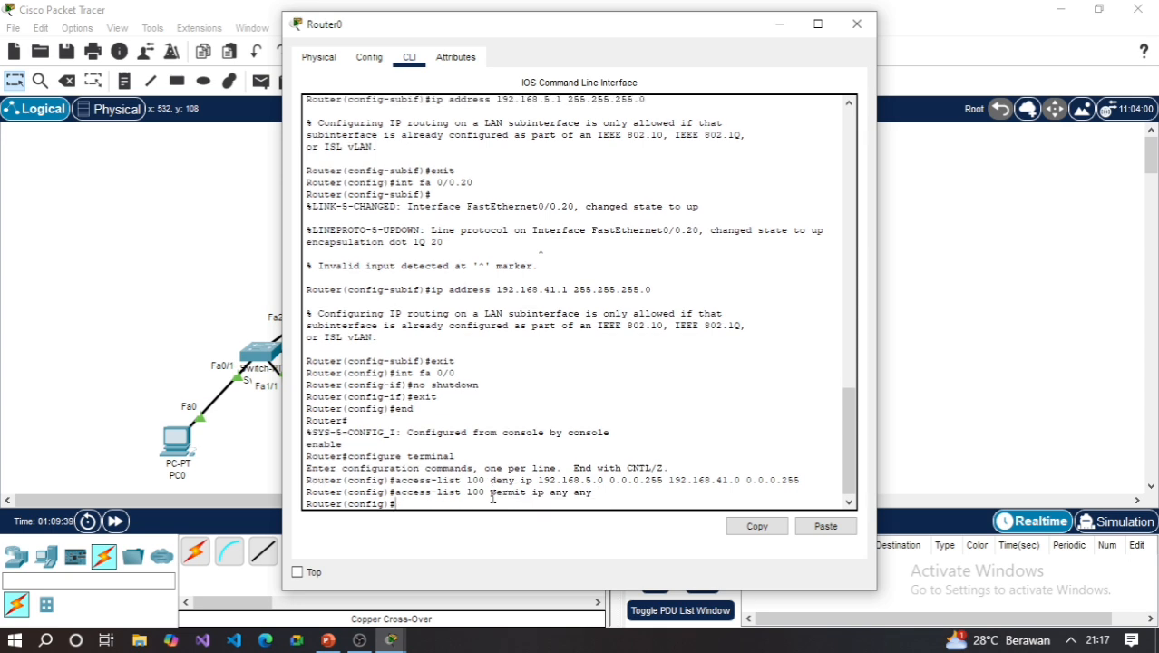
- Apply access list 100 to inbound traffic on subinterface fa 0/0.10 with ip access-group 100 in
type("int fa 0/0.10")
key("Return")
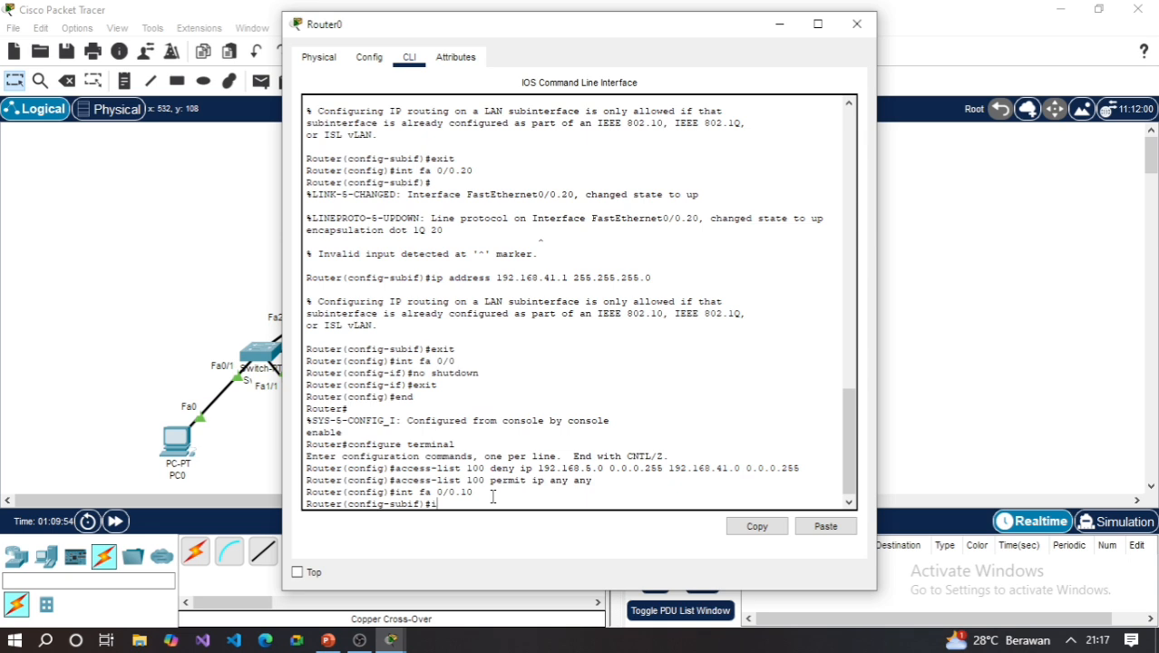
type("p access")
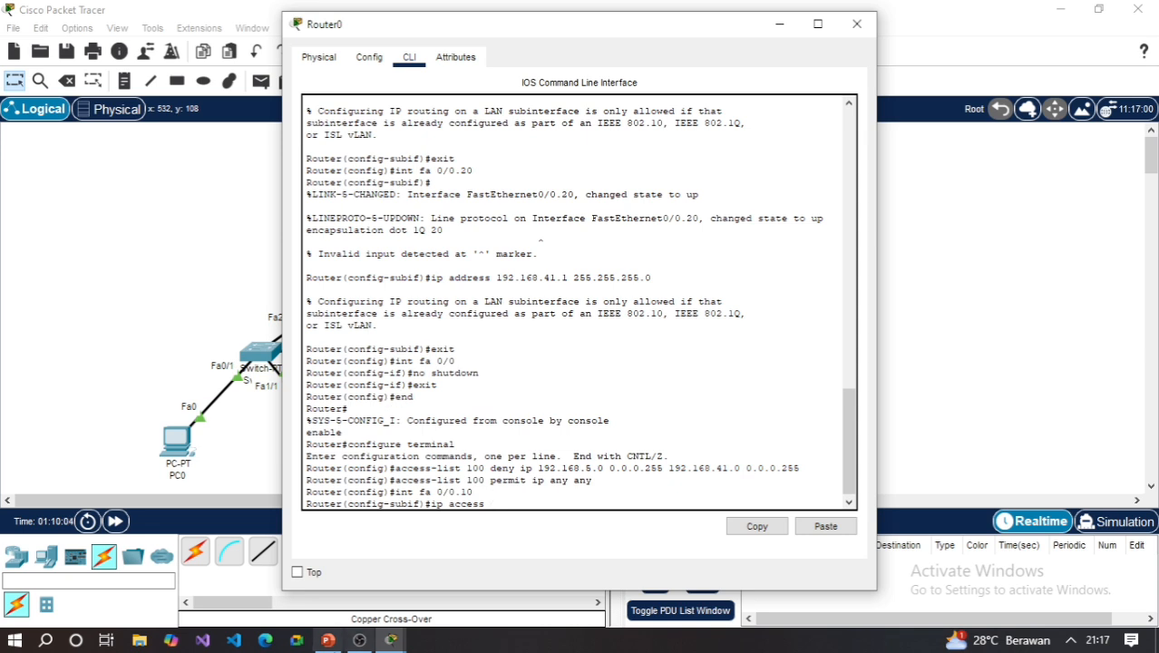
mouse_move(326, 640)
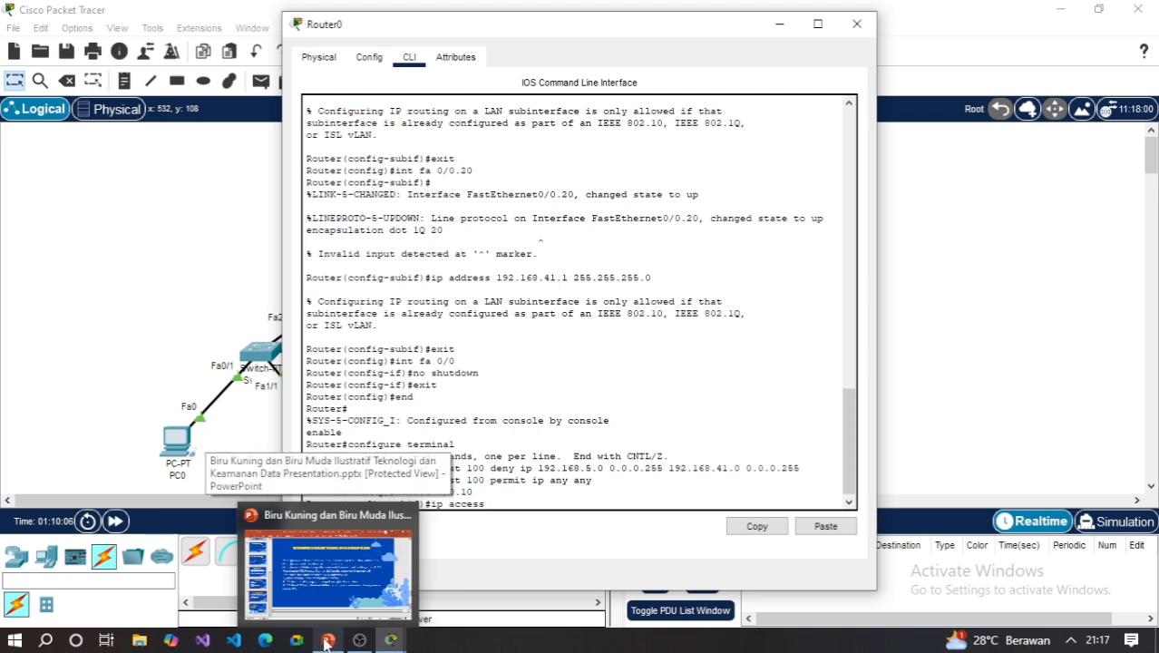
left_click(319, 594)
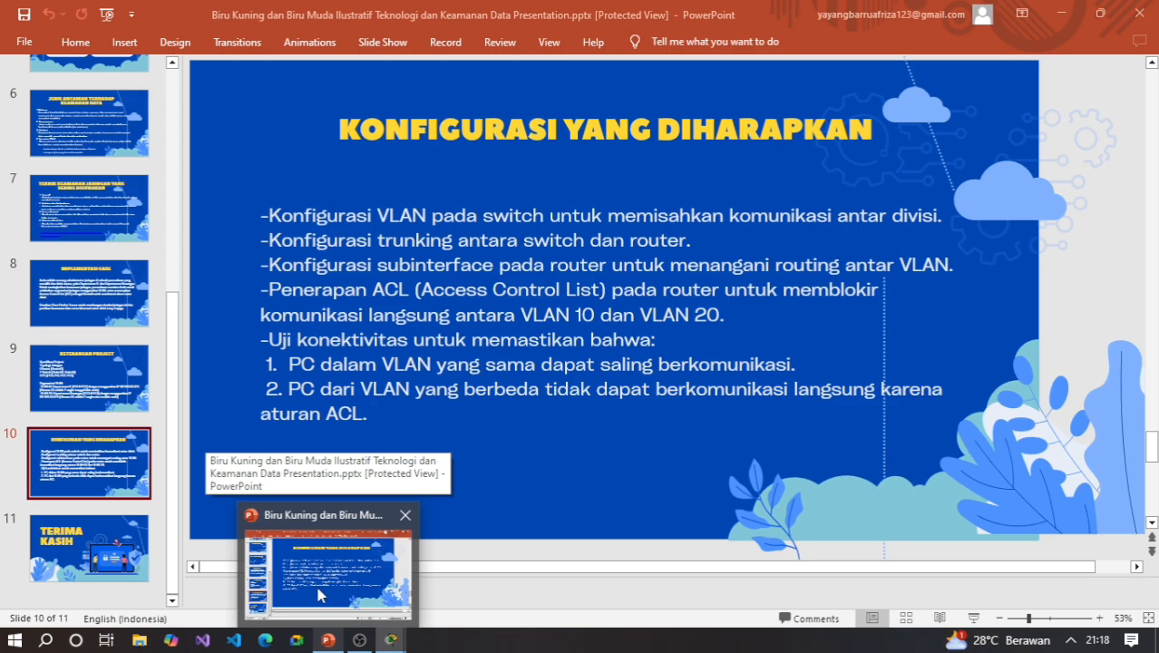
left_click(391, 639)
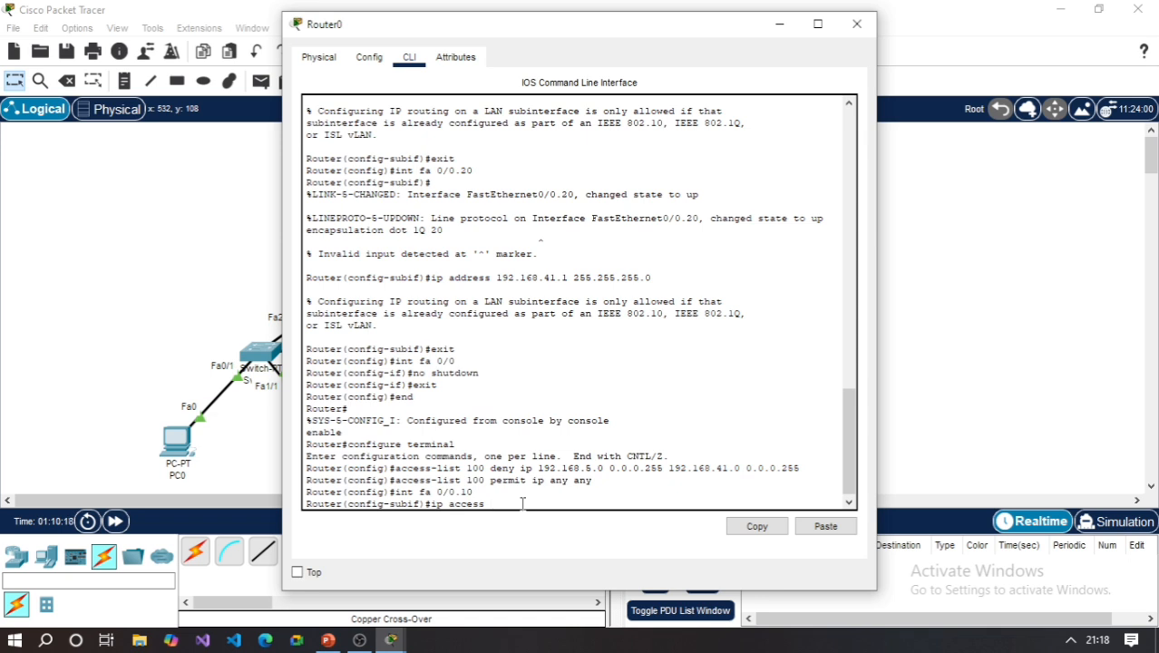
type("-group")
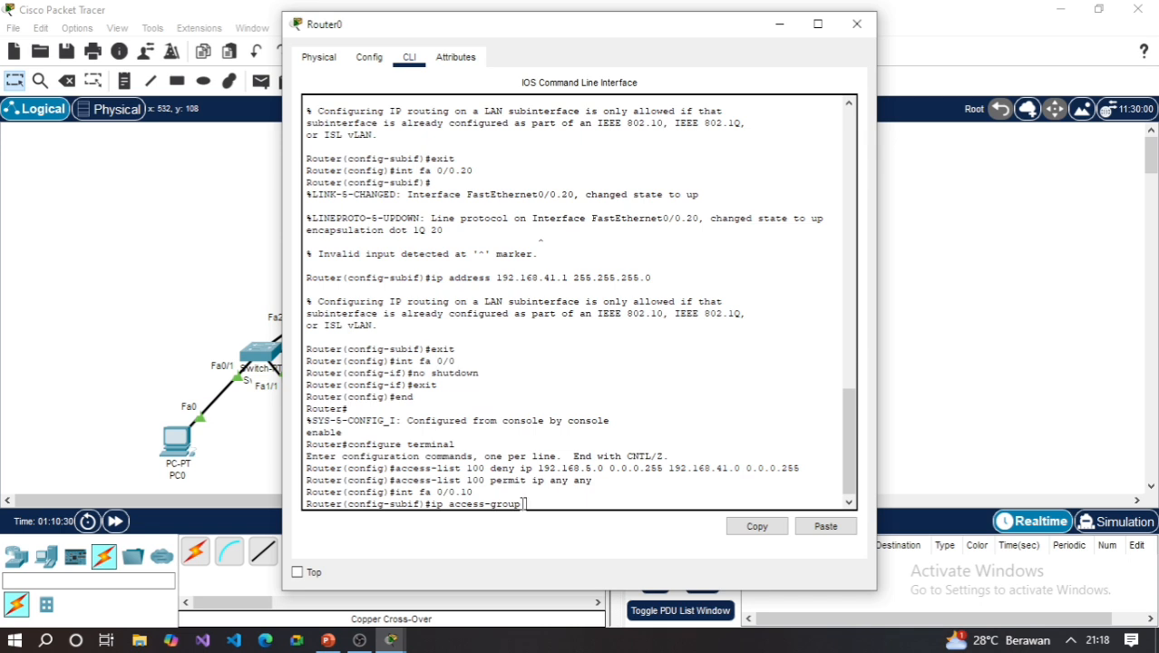
type("100 in")
key("Return")
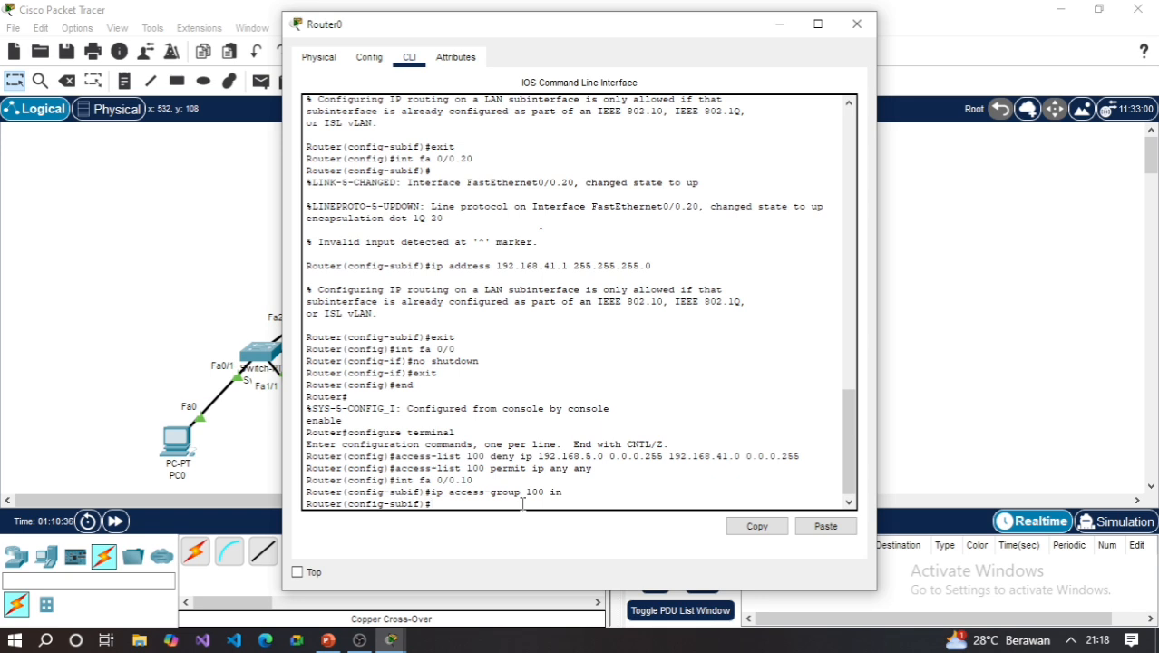
- End Router0's configuration session and switch to PowerPoint's expected-configuration slide
type("end")
key("Return")
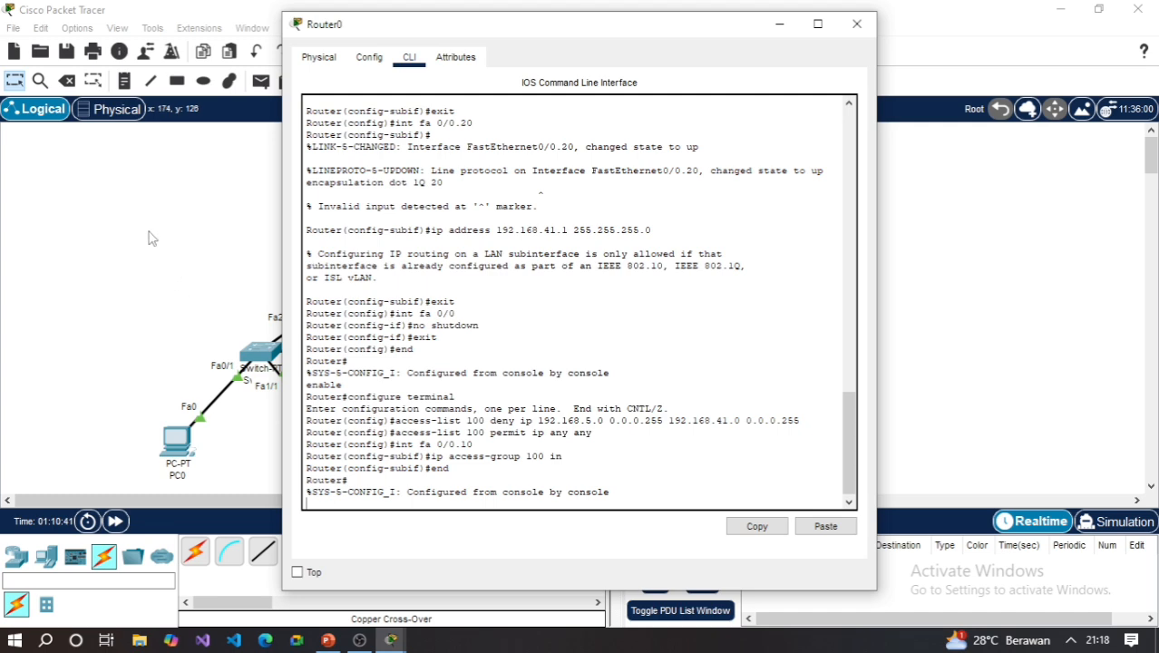
scroll(562, 277, "up", 4)
scroll(562, 277, "down", 5)
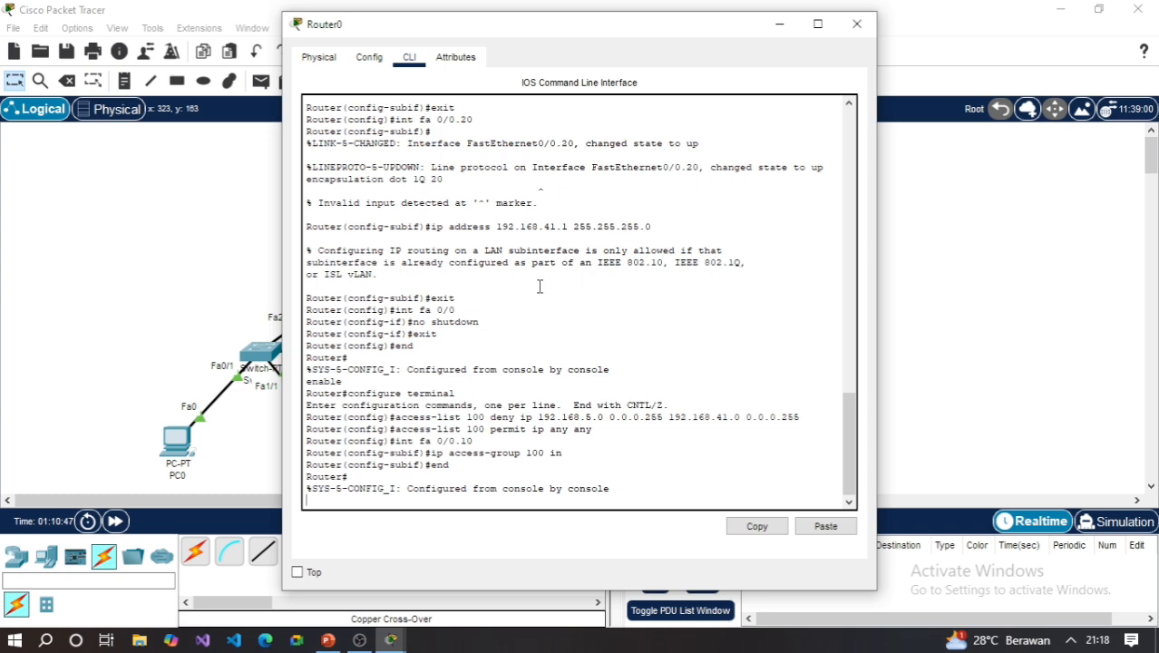
left_click(328, 640)
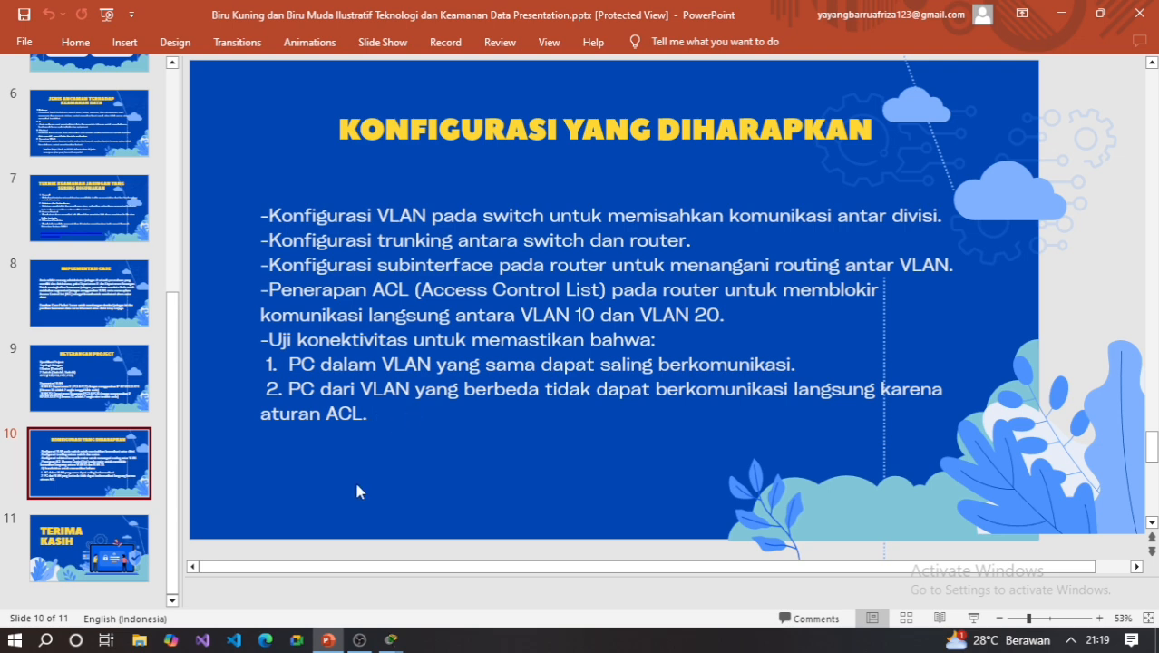
- Return to Cisco Packet Tracer and set PC0's static IPv4 address to 192.168.5.2
mouse_move(359, 640)
left_click(351, 583)
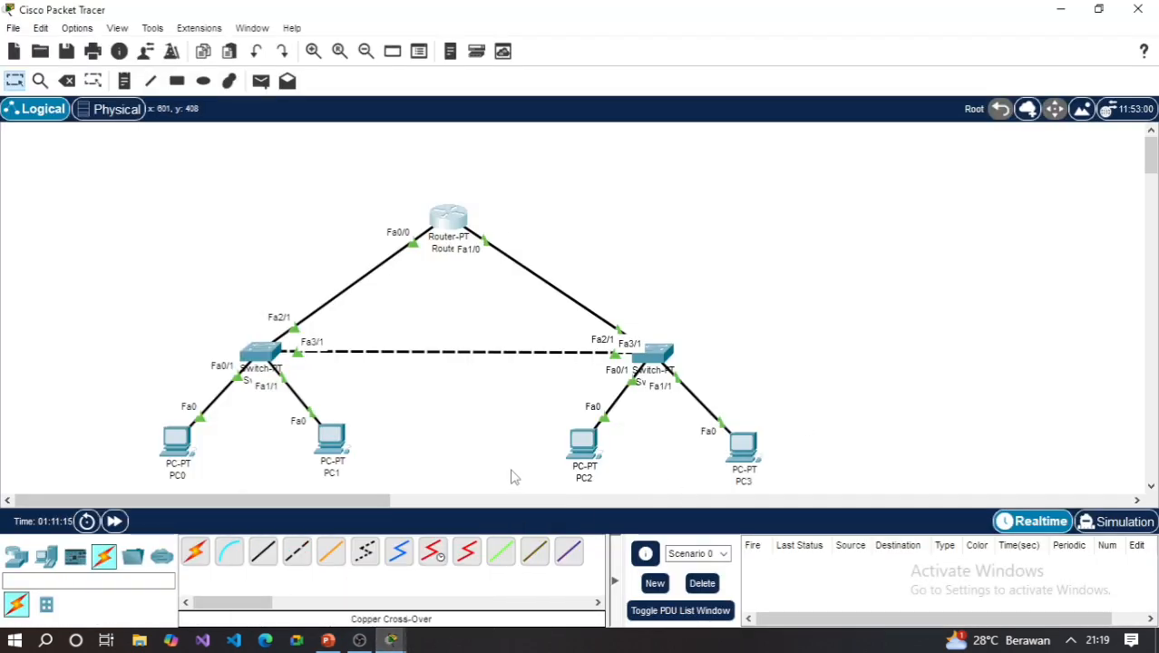
left_click(179, 440)
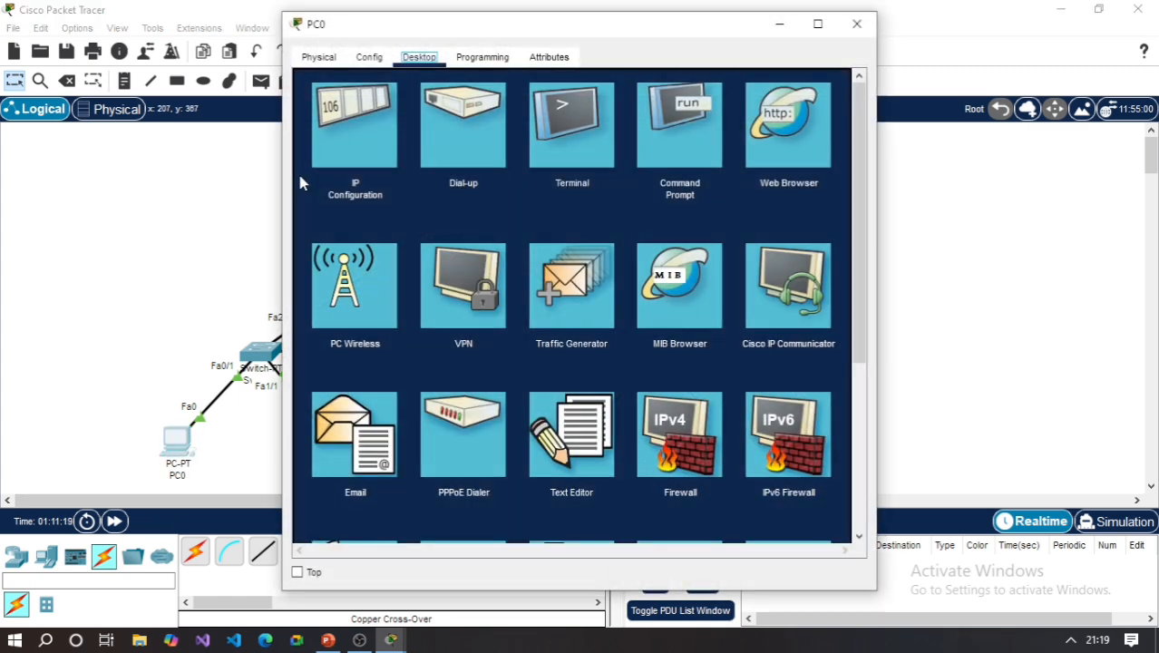
left_click(358, 116)
left_click(575, 172)
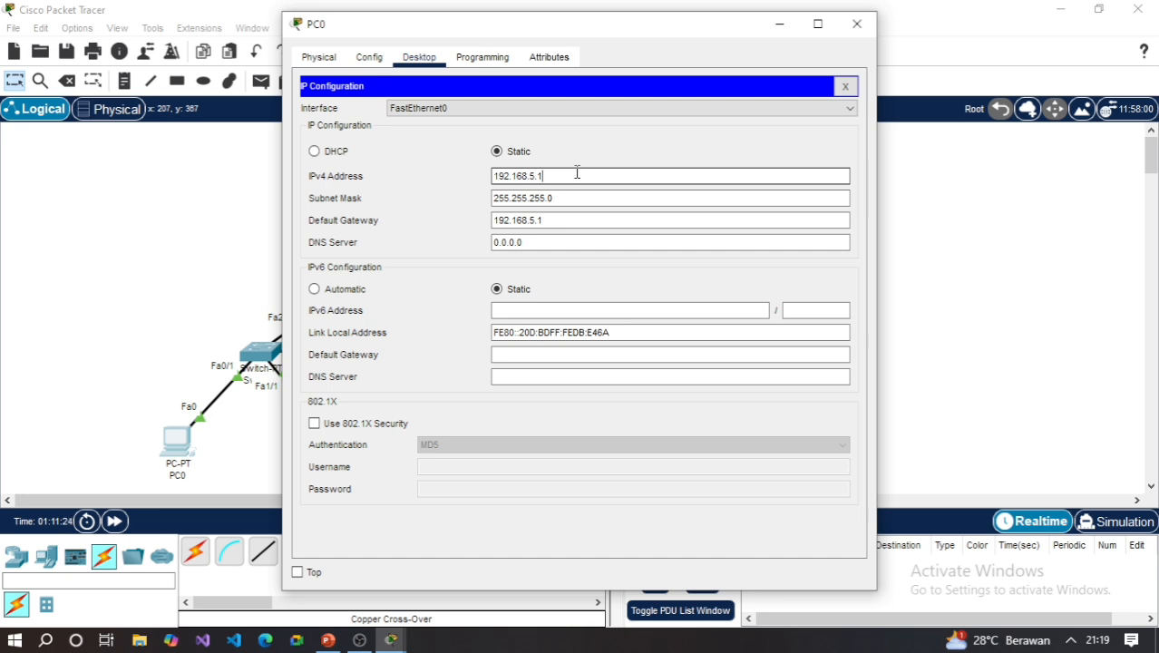
type("2")
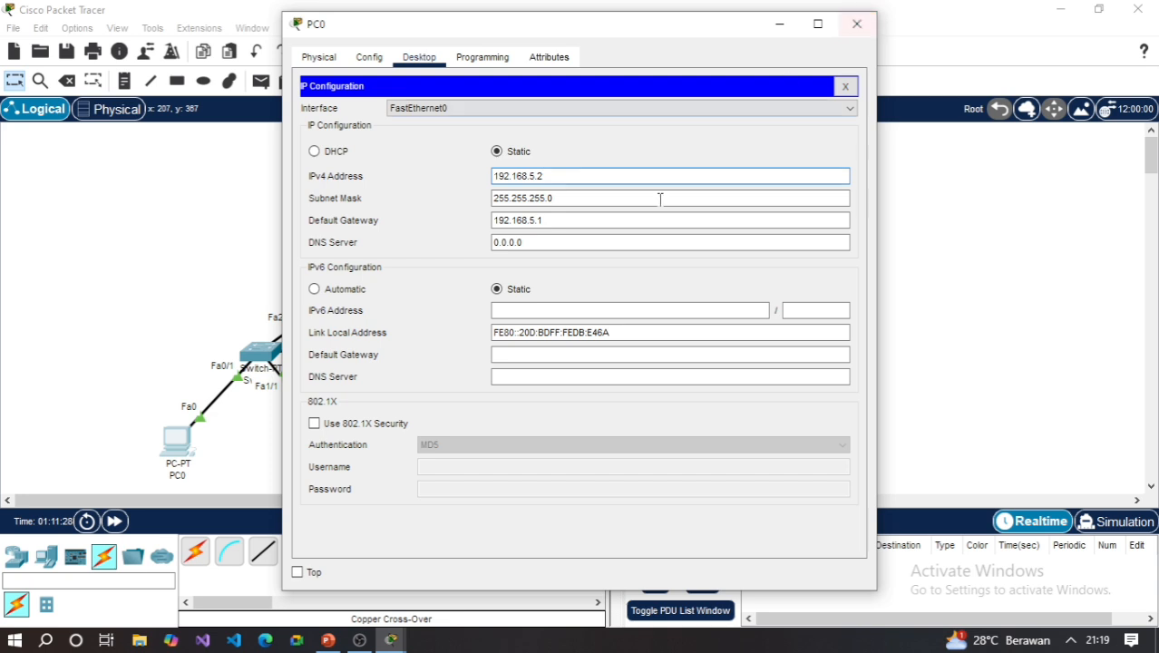
left_click(856, 24)
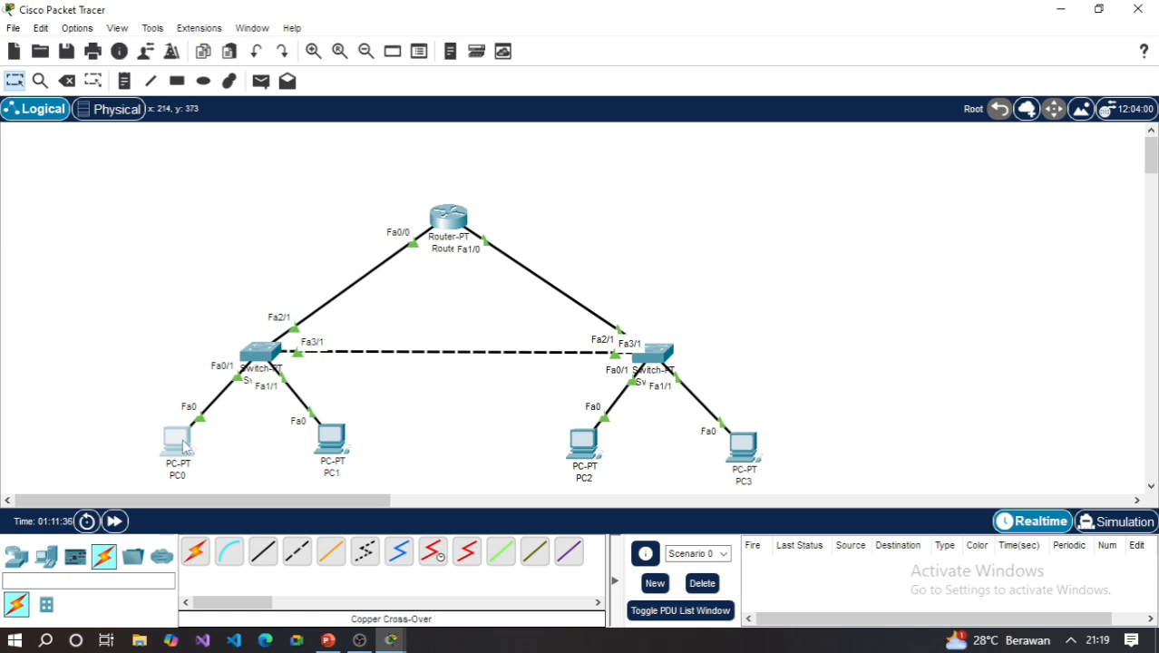
- Ping 192.168.5.2 from PC0's command prompt and examine the replies and statistics
mouse_move(188, 441)
left_click(189, 437)
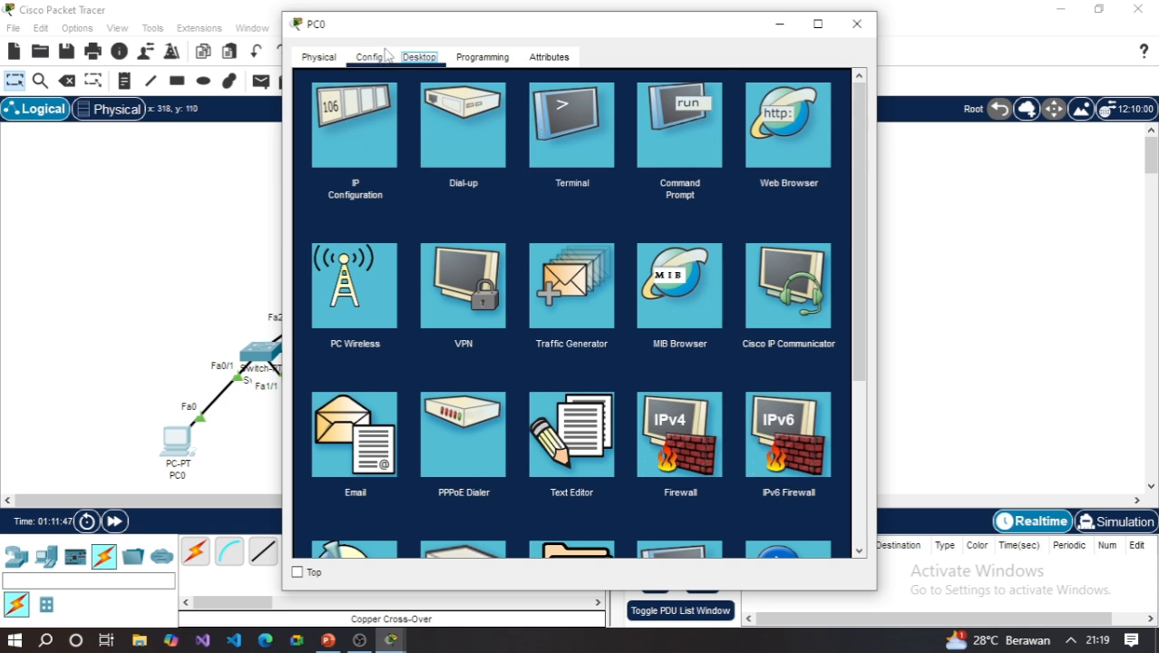
left_click_drag(634, 25, 590, 31)
left_click(694, 142)
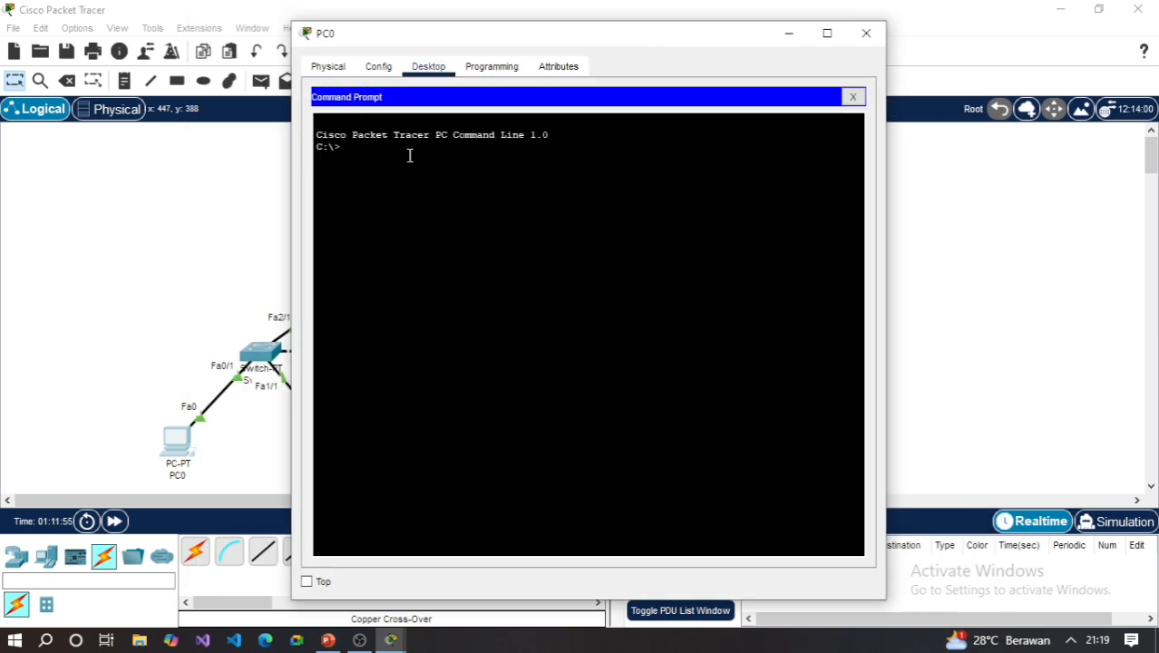
type("ping 192.168")
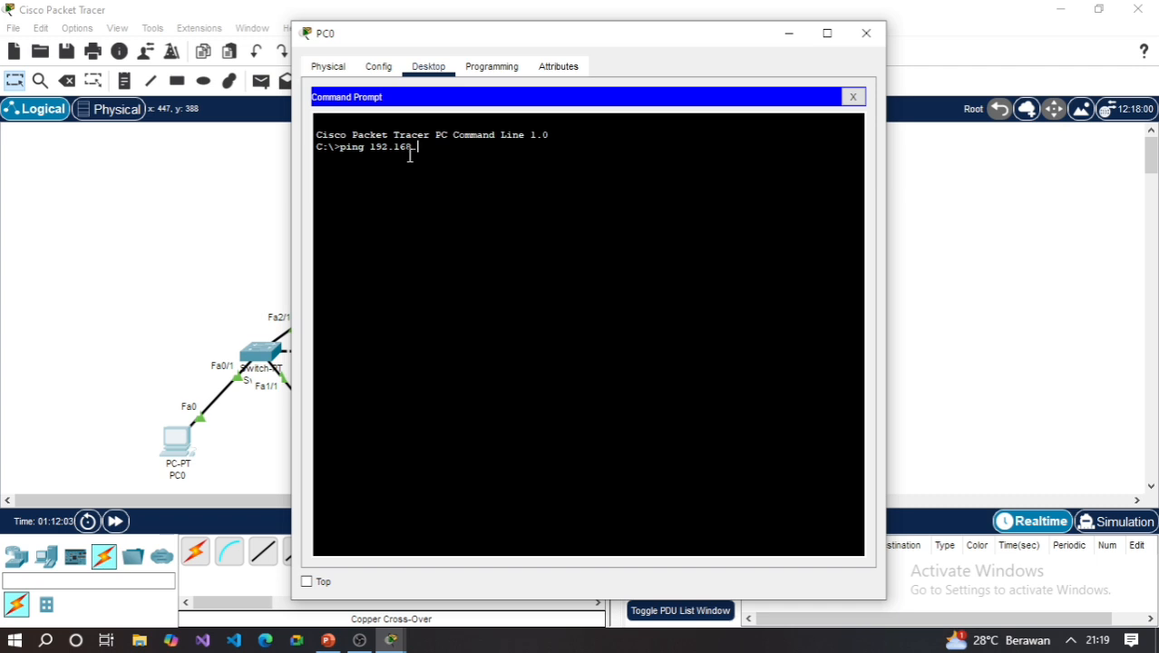
type(".")
type("5")
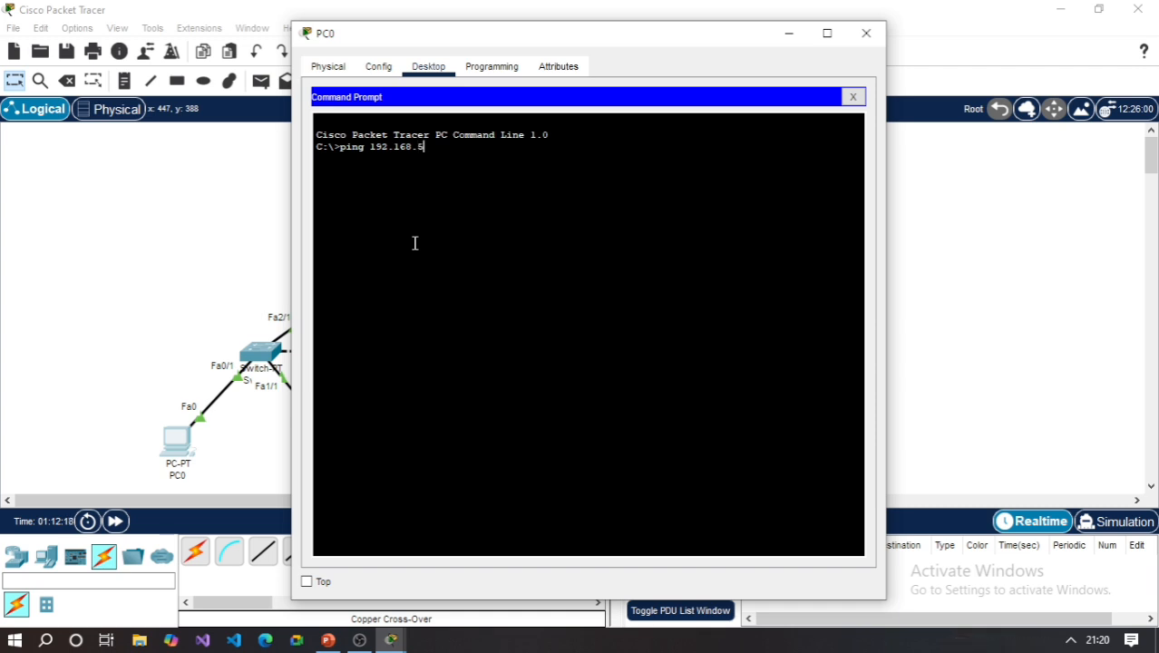
type(".2")
key("Return")
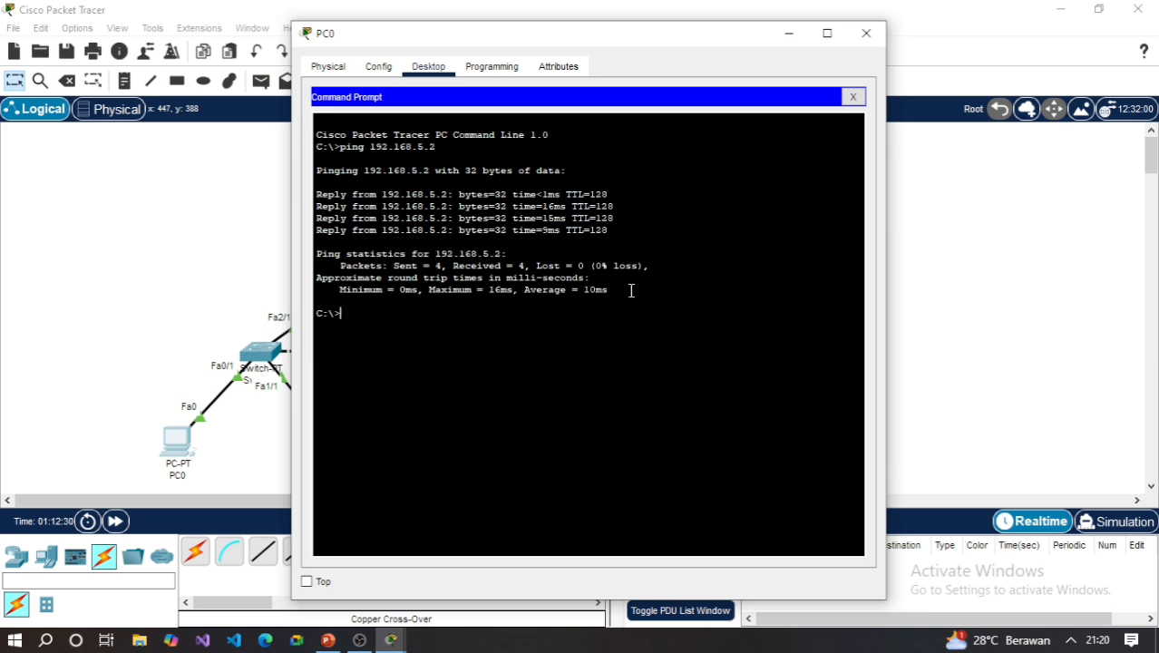
left_click_drag(627, 288, 309, 203)
left_click_drag(310, 194, 668, 295)
- Ping 192.168.41.2 from PC0 to test communication with the other VLAN
type("ping 192.168.41.")
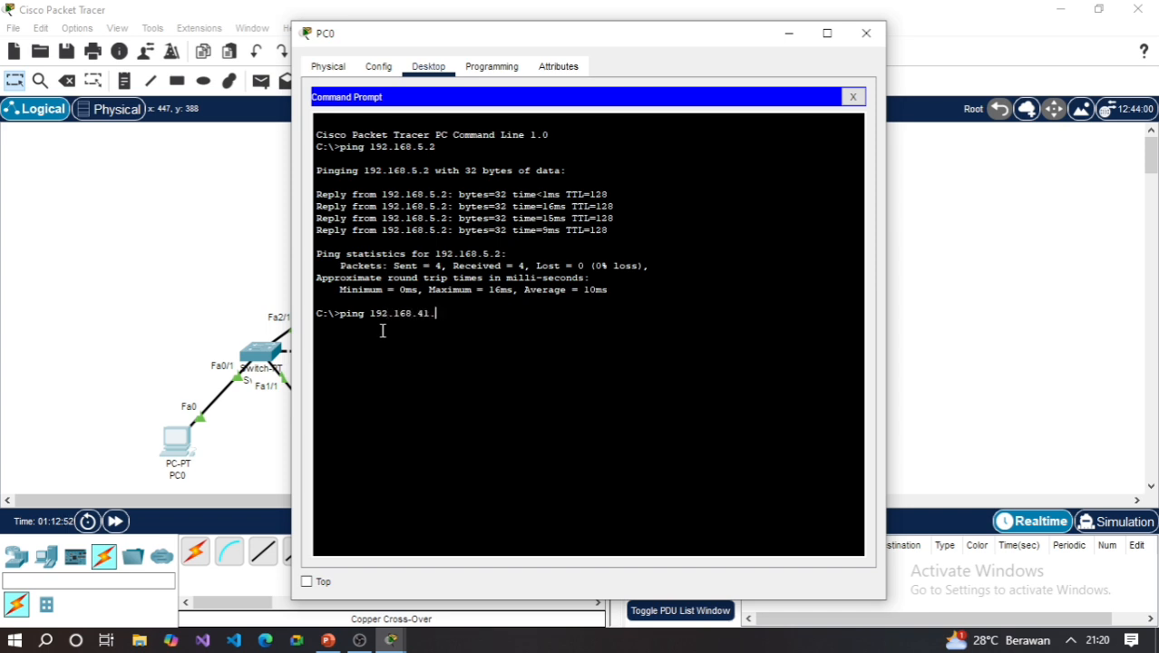
type("2")
key("Return")
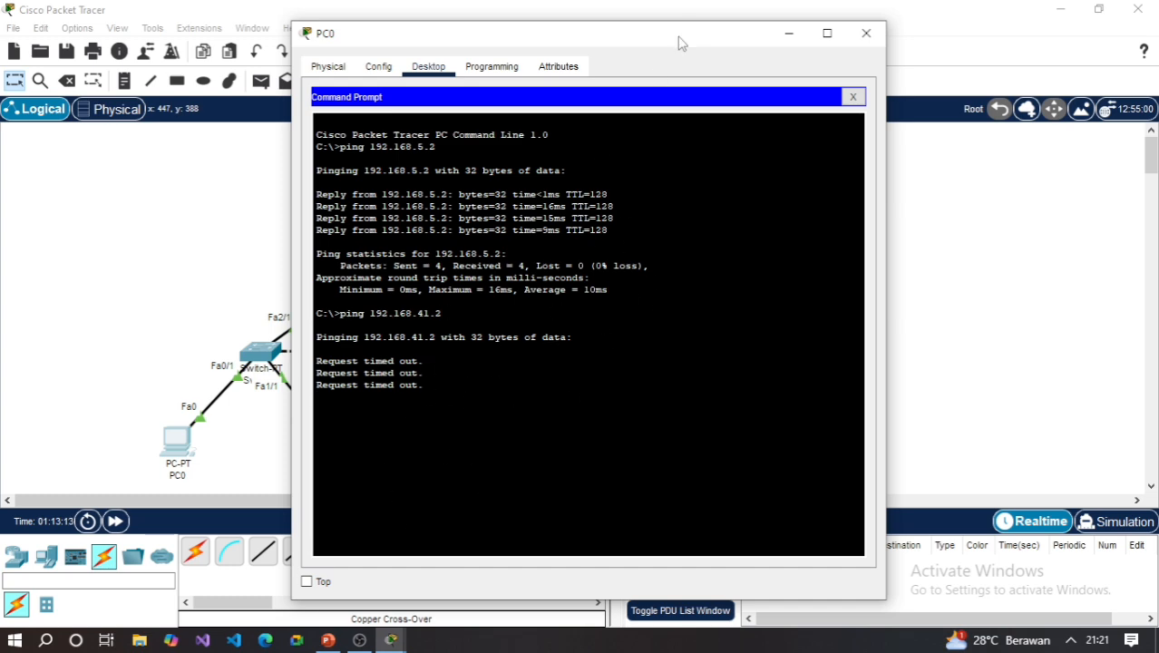
- Switch to PowerPoint and show the closing TERIMA KASIH slide
mouse_move(692, 41)
left_mouse_down()
mouse_move(783, 49)
mouse_move(789, 10)
mouse_move(687, 22)
mouse_move(671, 41)
left_mouse_up()
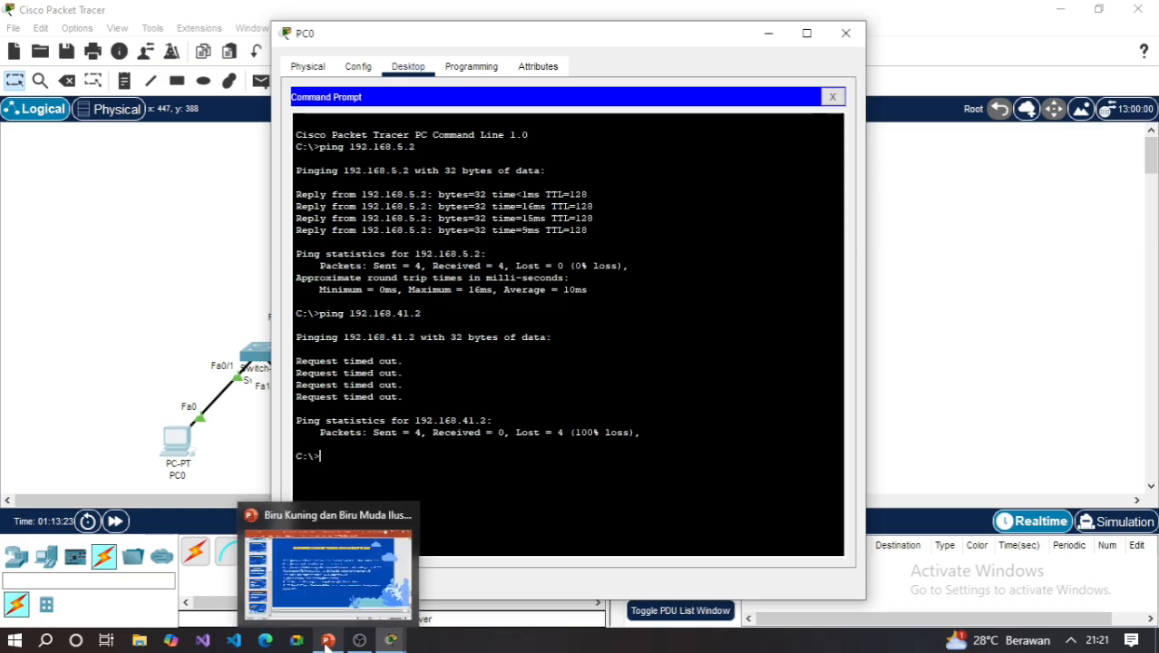
left_click(324, 640)
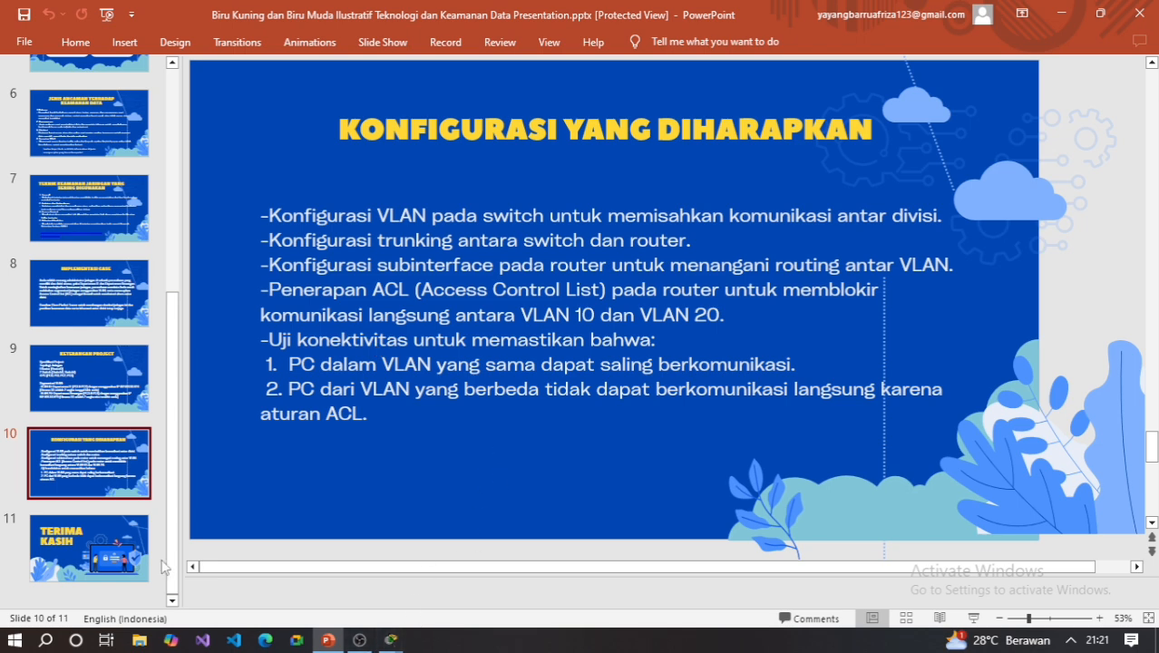
left_click(131, 562)
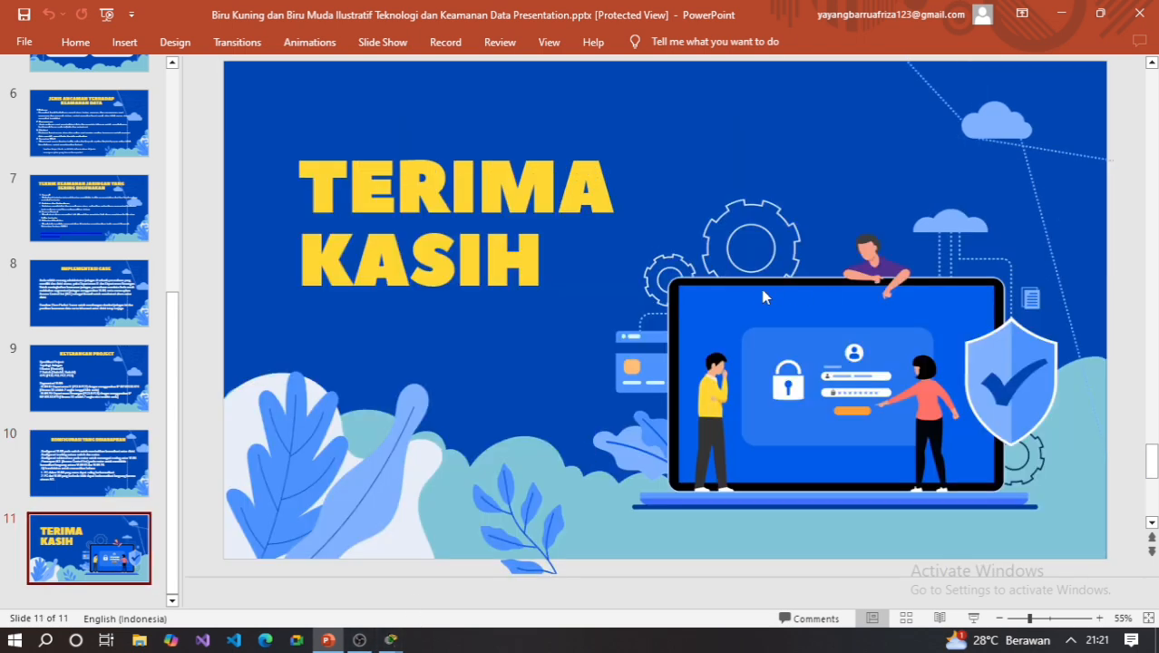